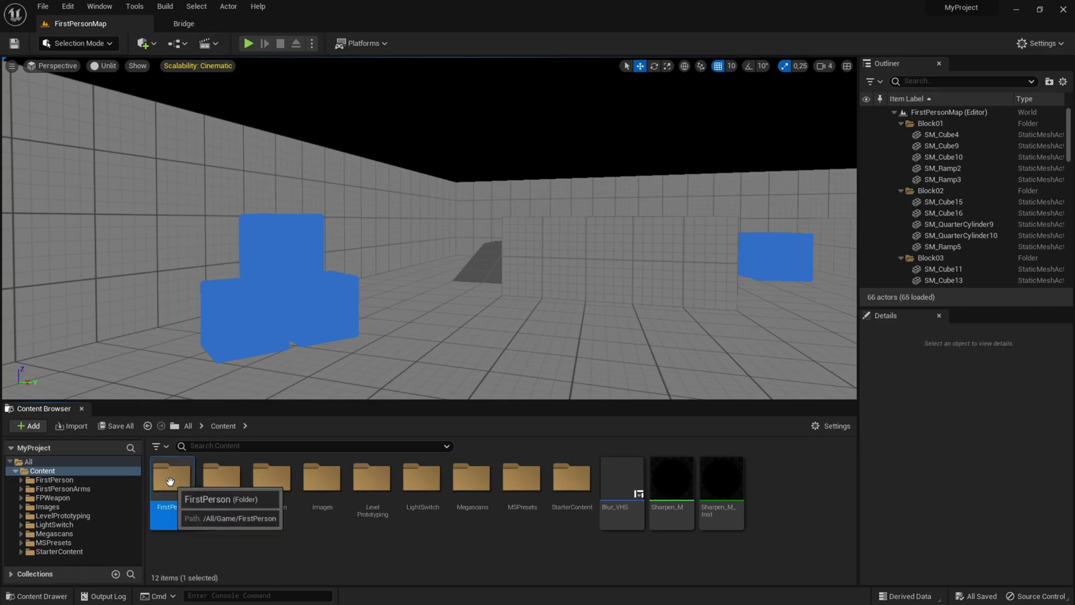
- Open the BP_FirstPersonCharacter blueprint from the FirstPerson/Blueprints content folder
double_click(172, 478)
double_click(174, 477)
mouse_move(178, 476)
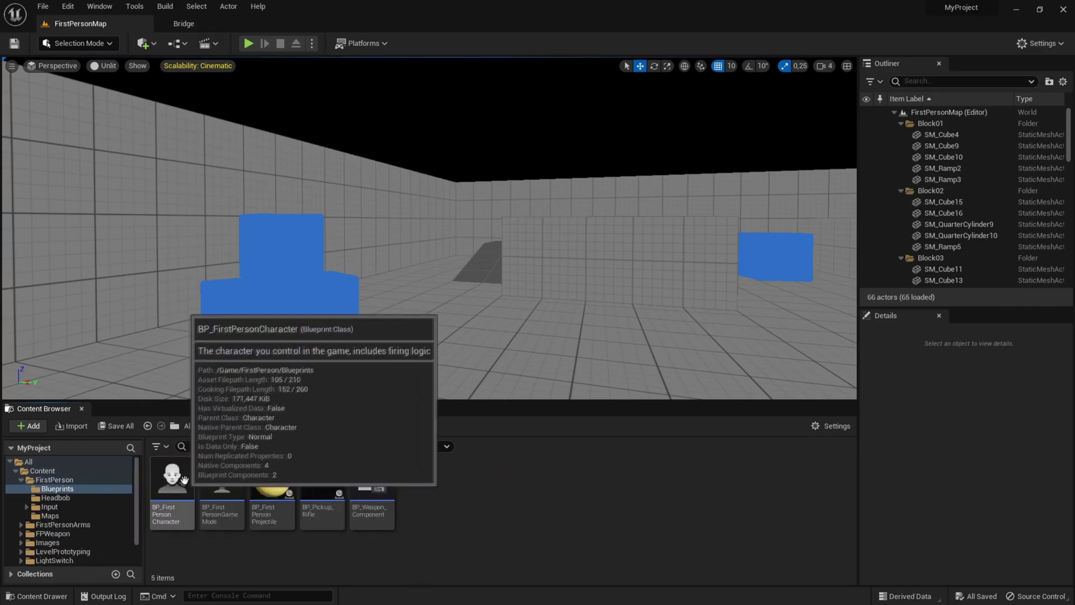
double_click(173, 477)
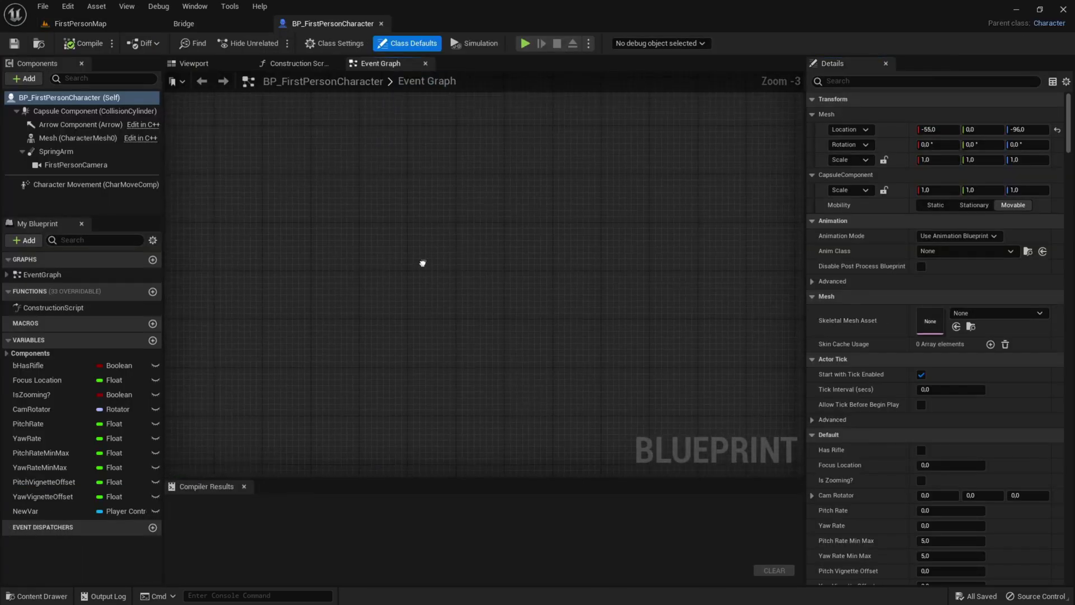
- Add a keyboard event node for the C key to the character's event graph
right_click(414, 234)
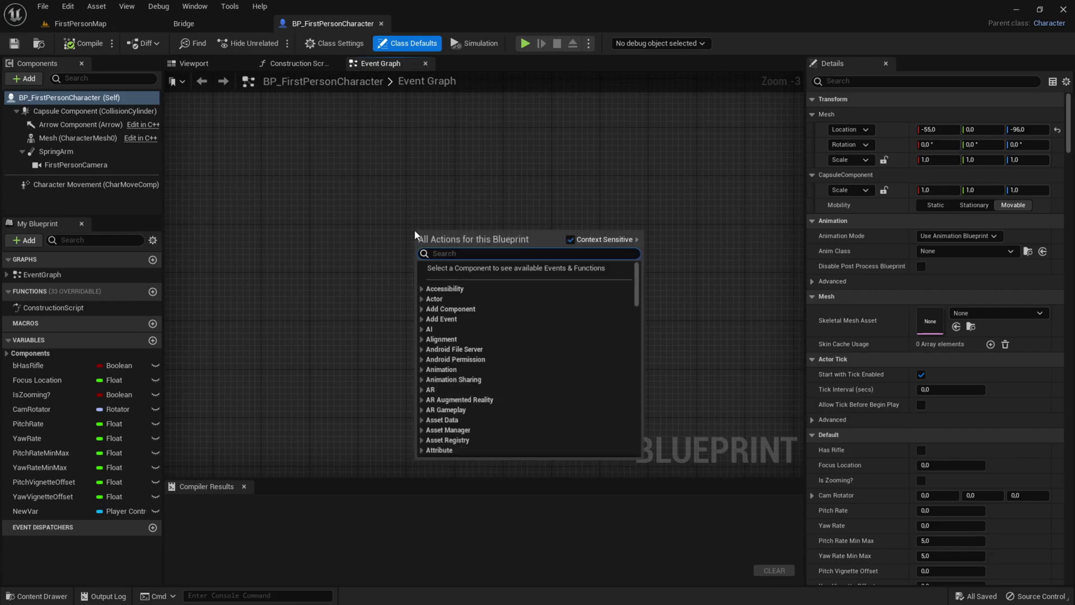
type("c")
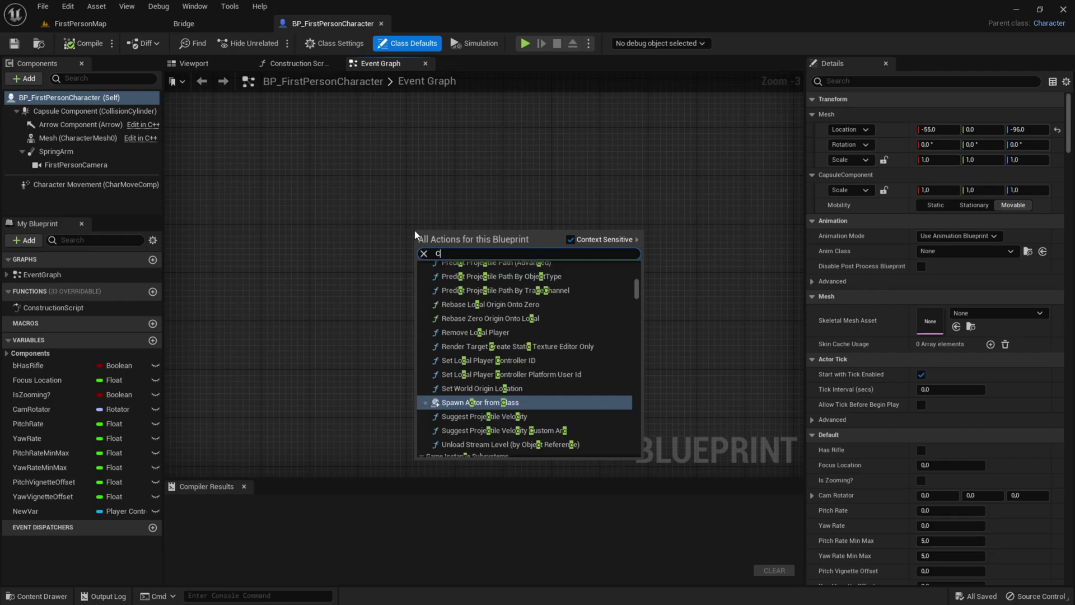
type(" key")
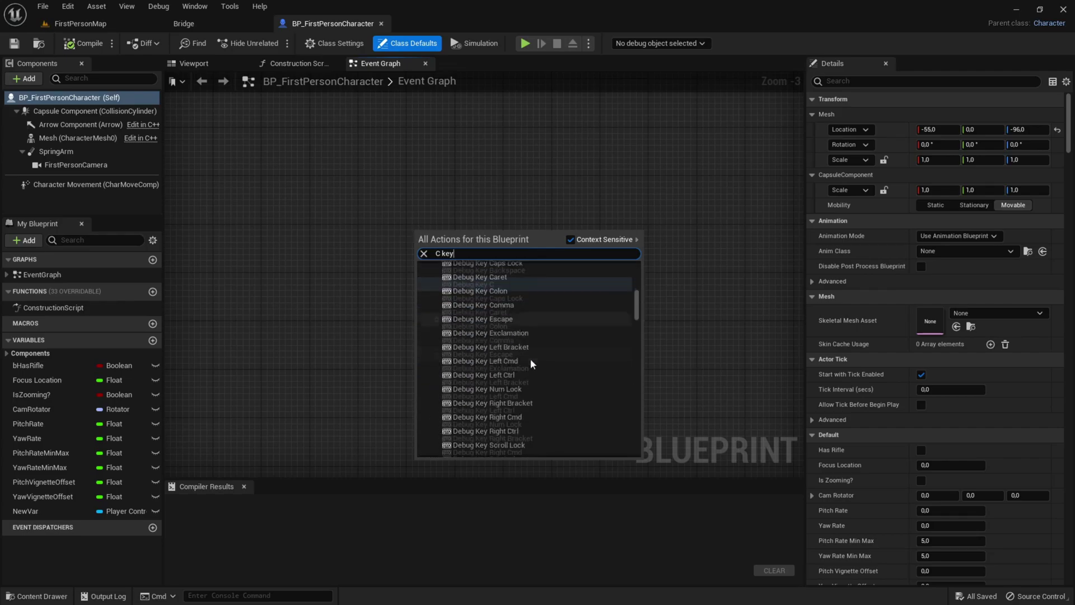
scroll(530, 361, "down", 10)
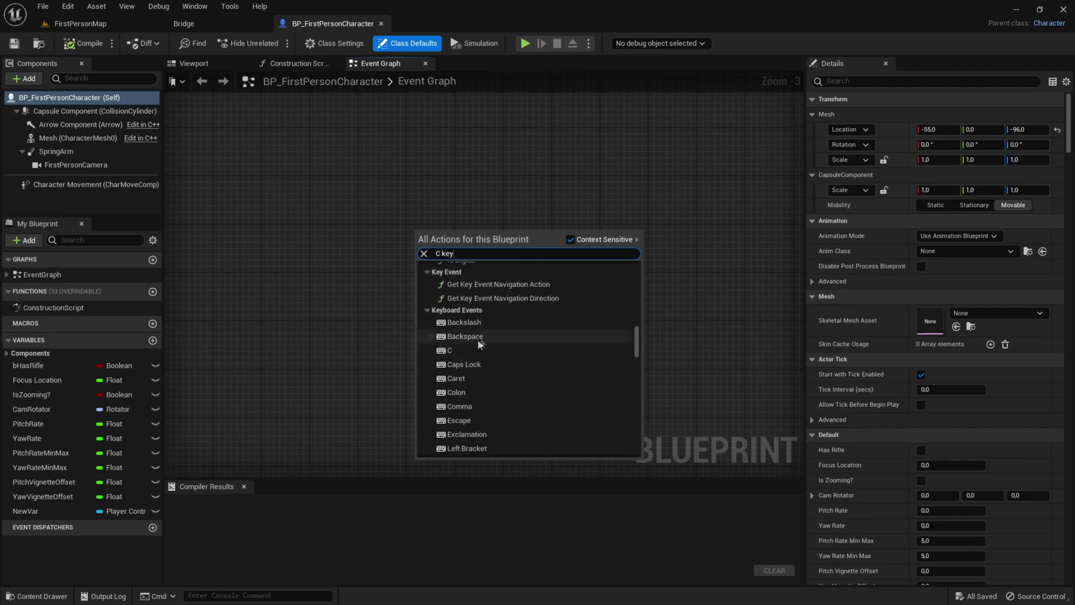
left_click(454, 350)
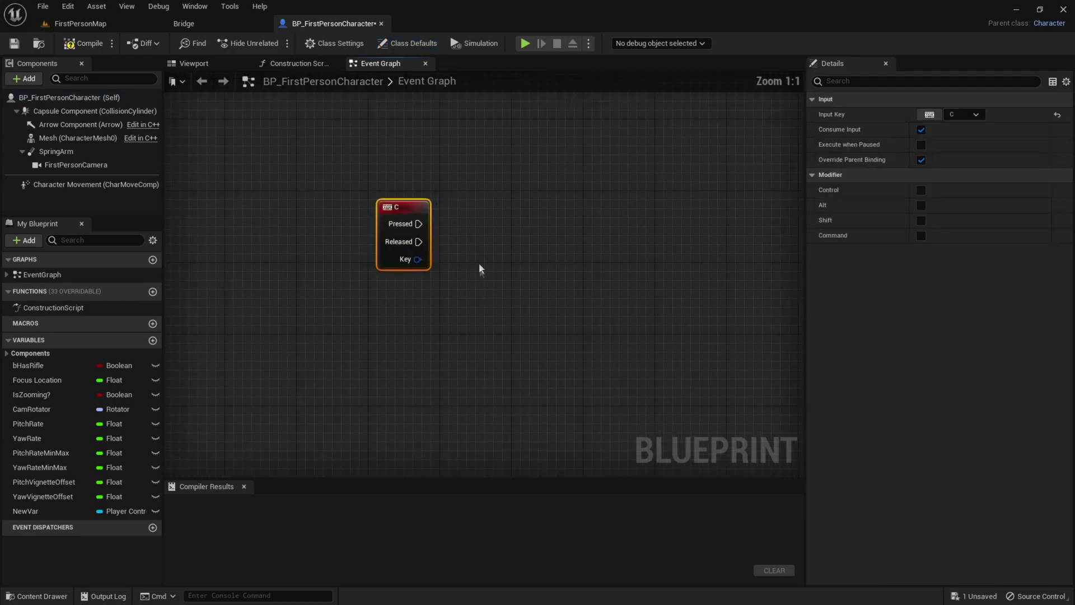
left_click_drag(371, 285, 767, 194)
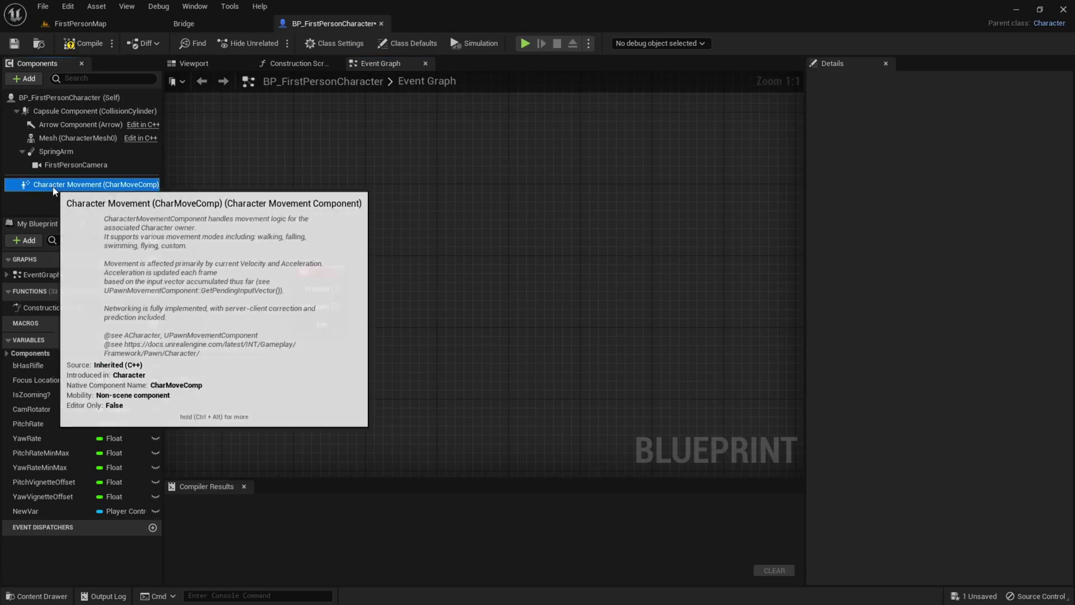
- Add a reference to the Character Movement component and place it beside the C key event
left_click(133, 188)
left_click_drag(133, 189, 394, 285)
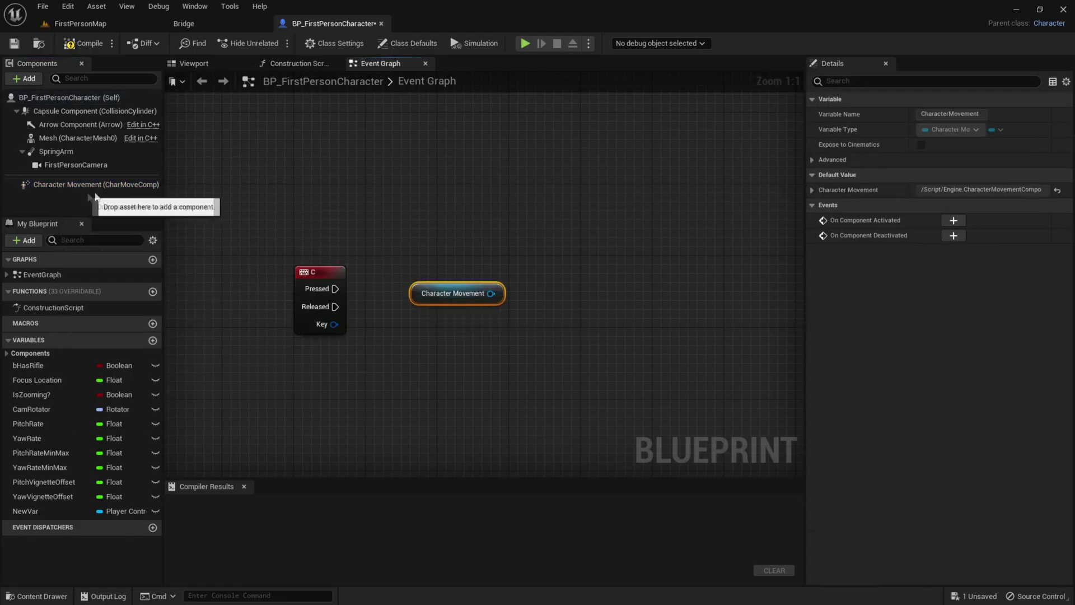
left_click_drag(415, 289, 397, 289)
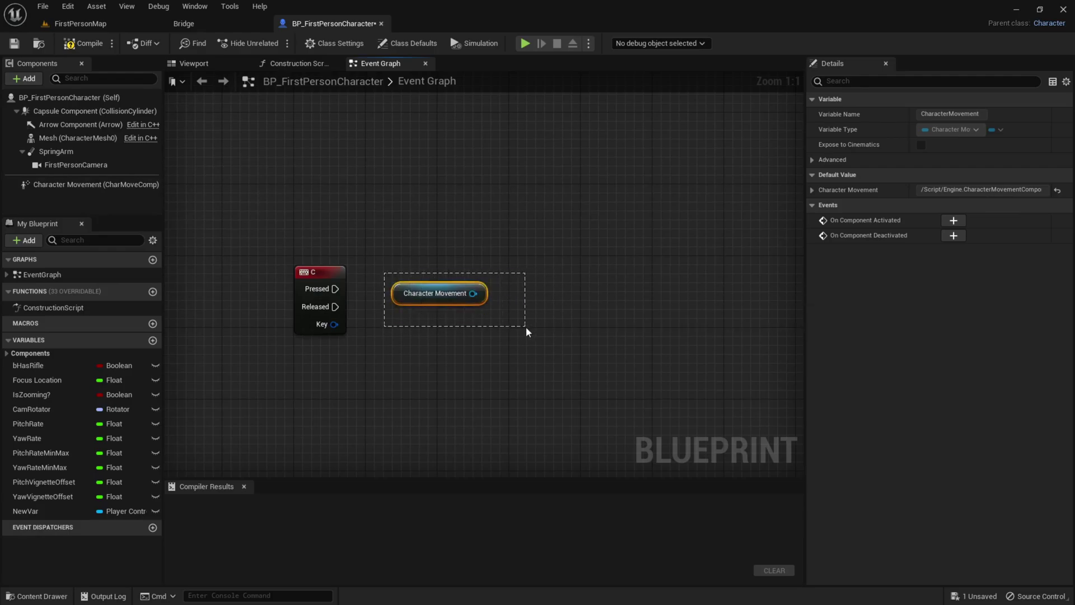
left_click_drag(526, 328, 526, 327)
right_click_drag(526, 327, 511, 321)
left_click_drag(364, 301, 386, 310)
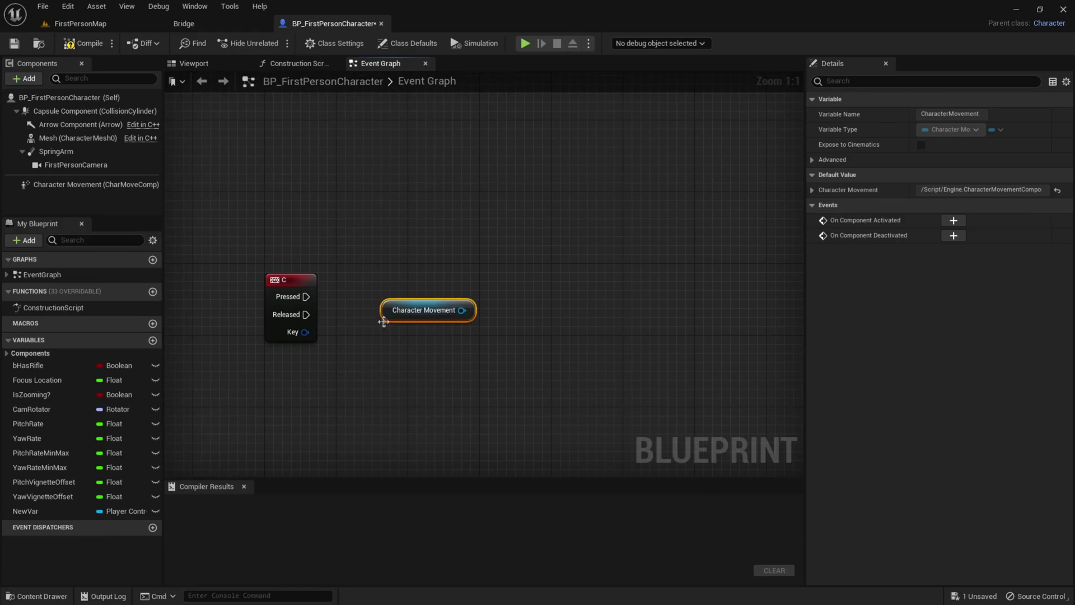
left_click(434, 358)
- Create a Set Max Walk Speed node targeting the Character Movement reference and place it above and beyond that reference
right_click_drag(433, 358, 408, 367)
left_click_drag(436, 320, 509, 249)
type("set max walk")
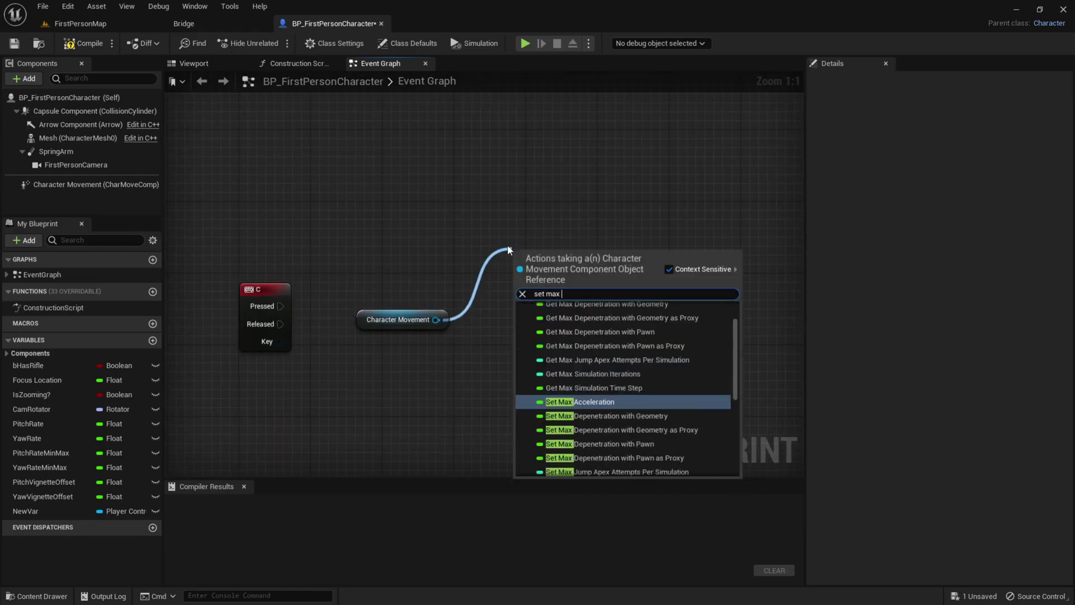
key("Return")
left_click_drag(608, 255, 607, 231)
- Duplicate the Set Max Walk Speed node below the original and connect Character Movement to its Target
key("ctrl+d")
left_click_drag(689, 291, 567, 363)
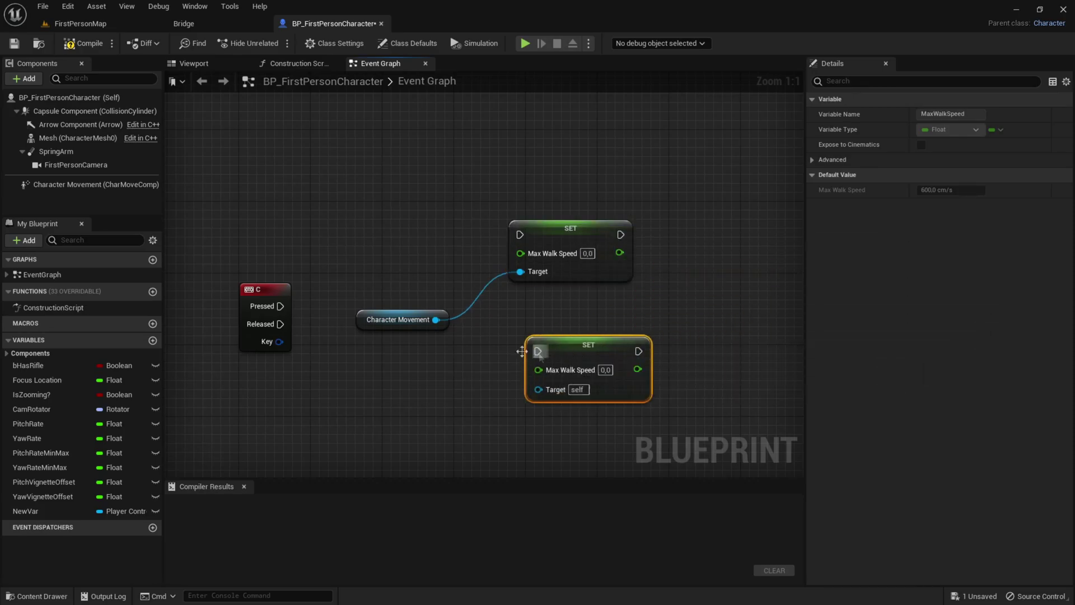
left_click_drag(436, 319, 538, 389)
left_click(499, 378)
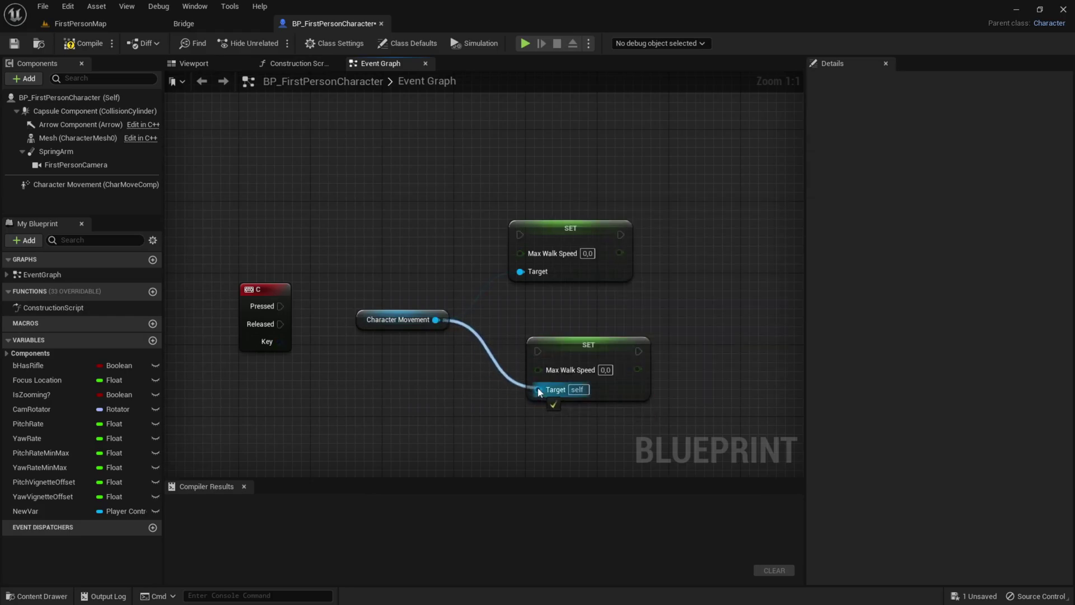
- Wire the C key's Released output to the lower SET node and Pressed to the upper one, then compile the blueprint
right_click_drag(484, 394, 532, 413)
left_click_drag(309, 341, 586, 275)
right_click_drag(463, 304, 416, 373)
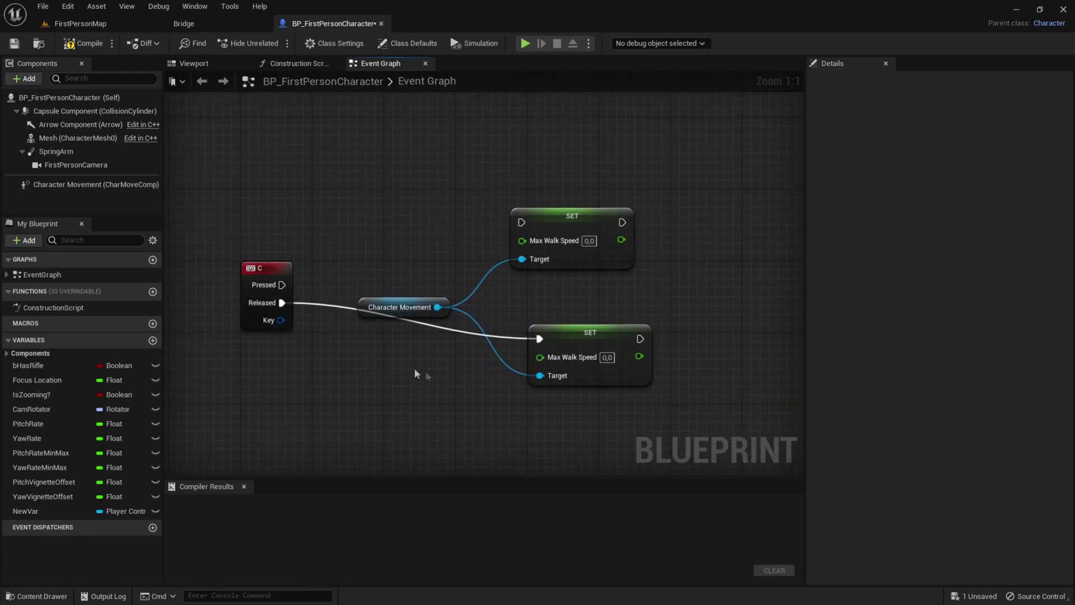
left_click_drag(287, 288, 521, 223)
key("F7")
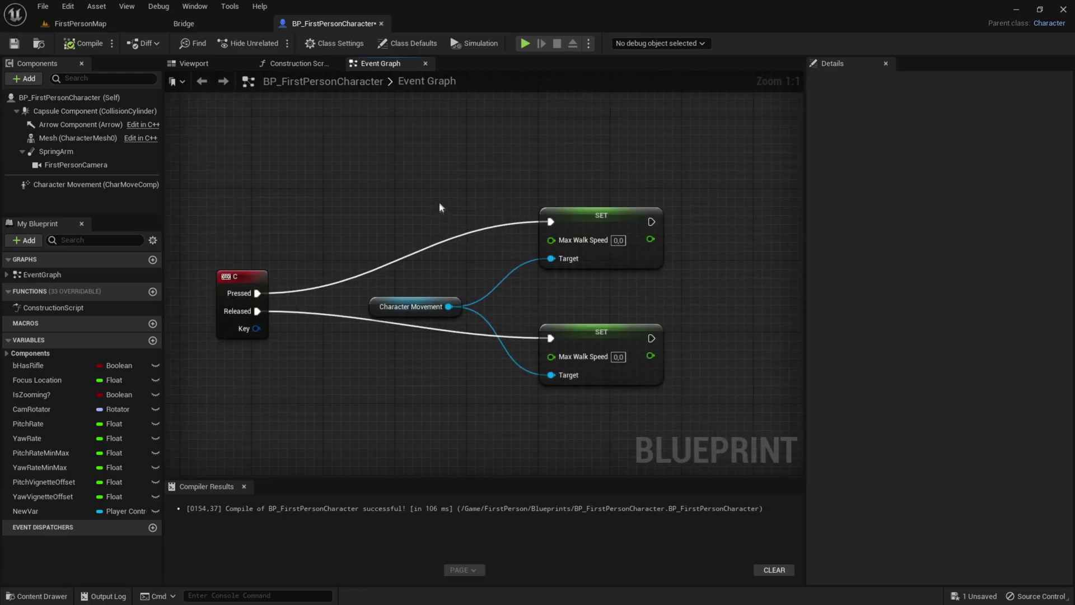
- Set Max Walk Speed to 80 on the upper SET node driven by the C key's Pressed output
left_click(256, 272)
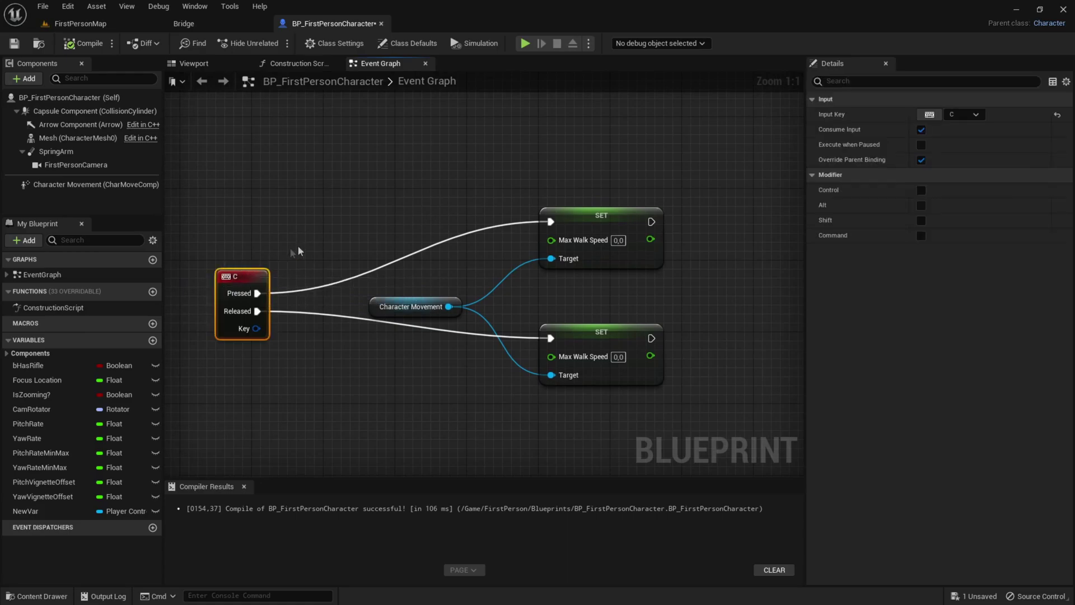
right_click_drag(297, 244, 233, 259)
left_click(246, 268)
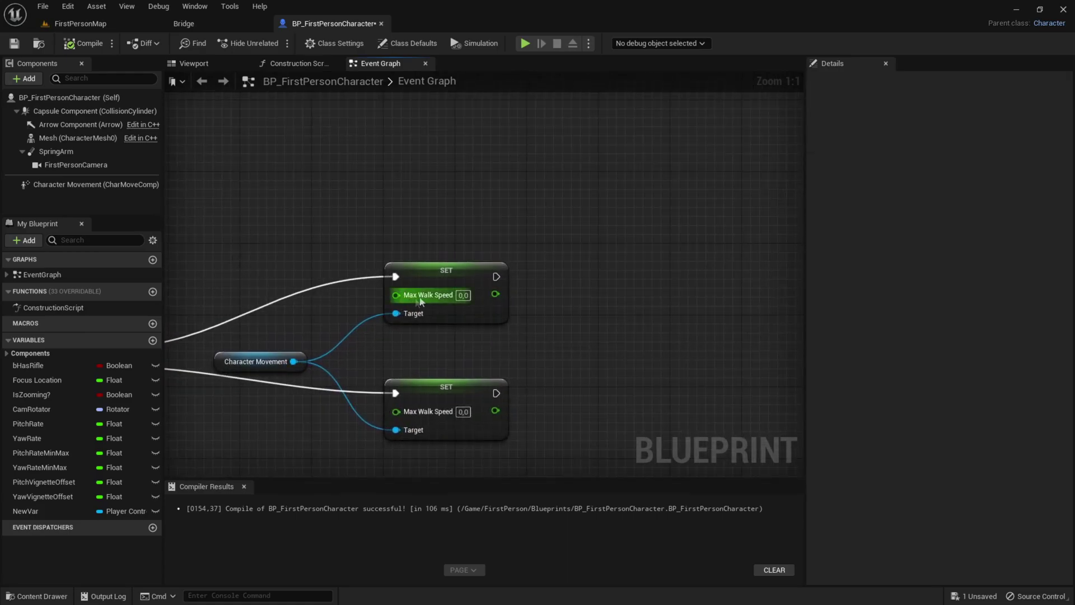
left_click(464, 296)
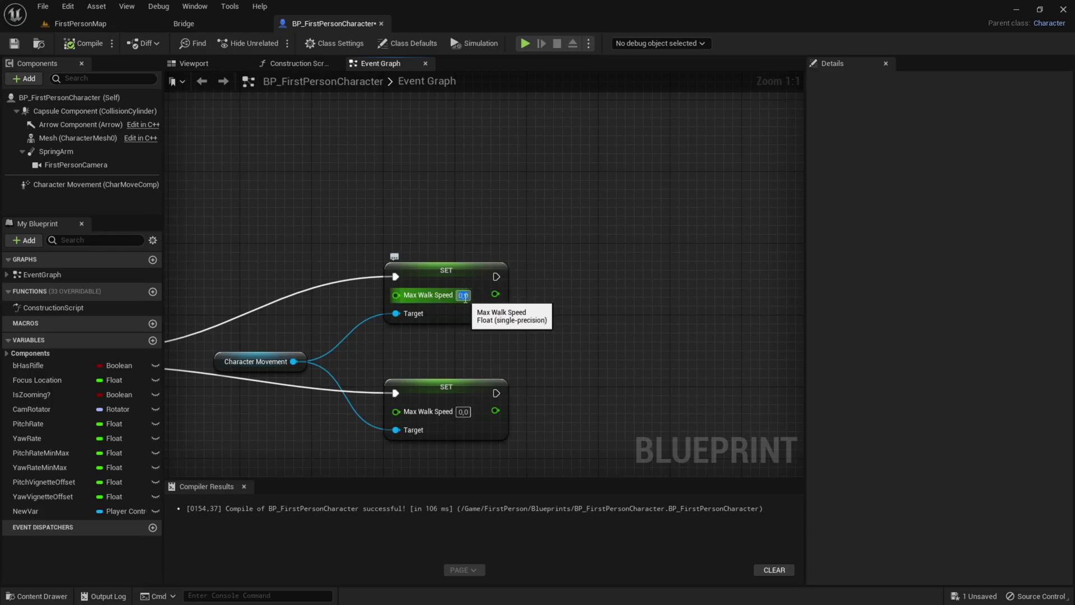
type("80")
key("Return")
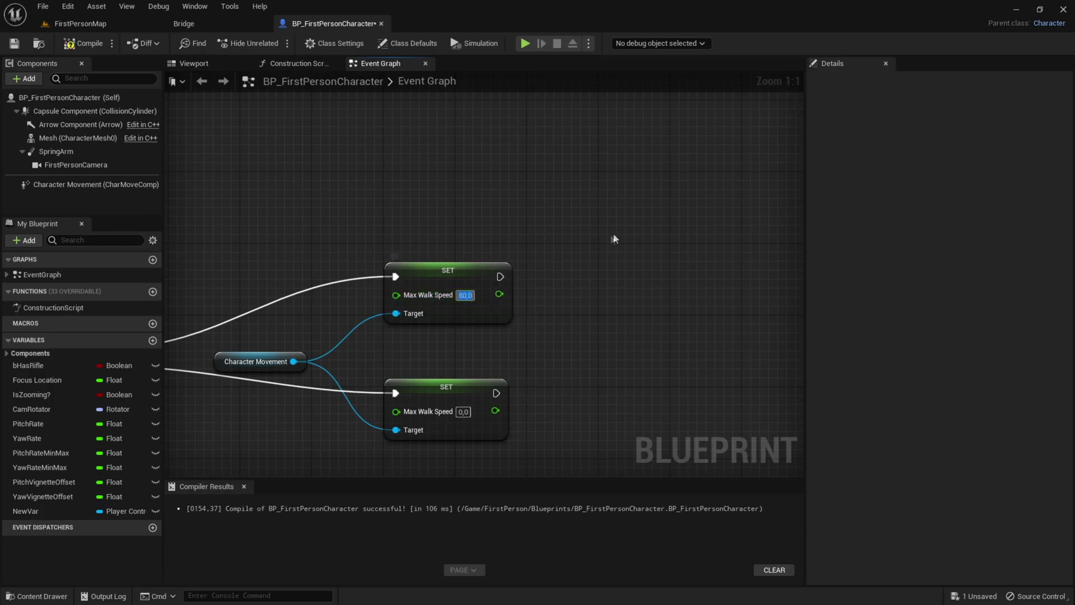
- Move the Character Movement node closer to the two SET nodes, between the Pressed and Released wires
right_click_drag(615, 237, 746, 202)
left_click(210, 348)
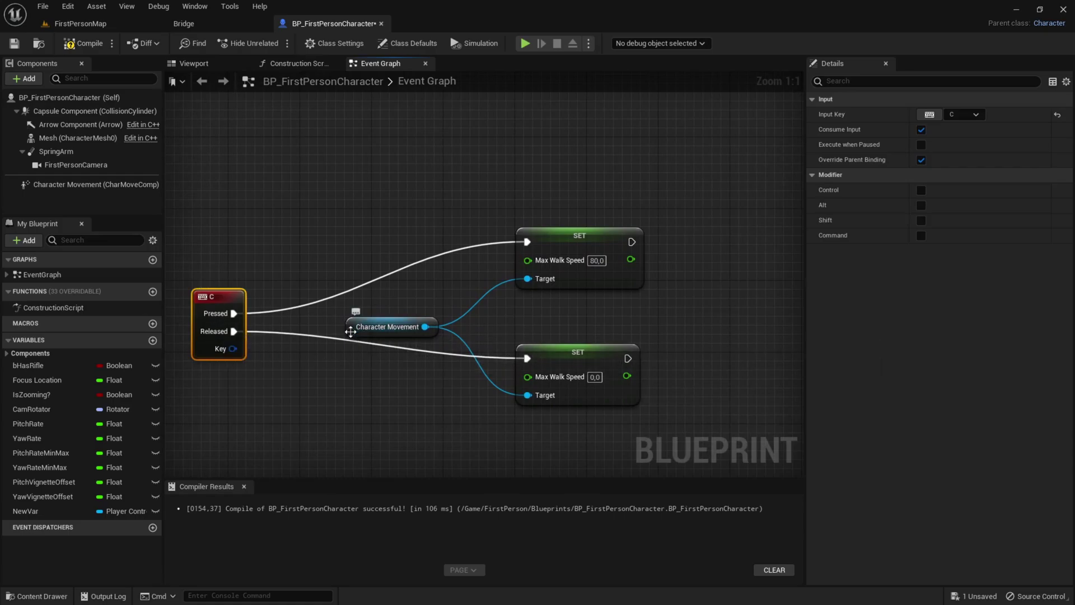
left_click_drag(373, 333, 415, 319)
left_click(373, 381)
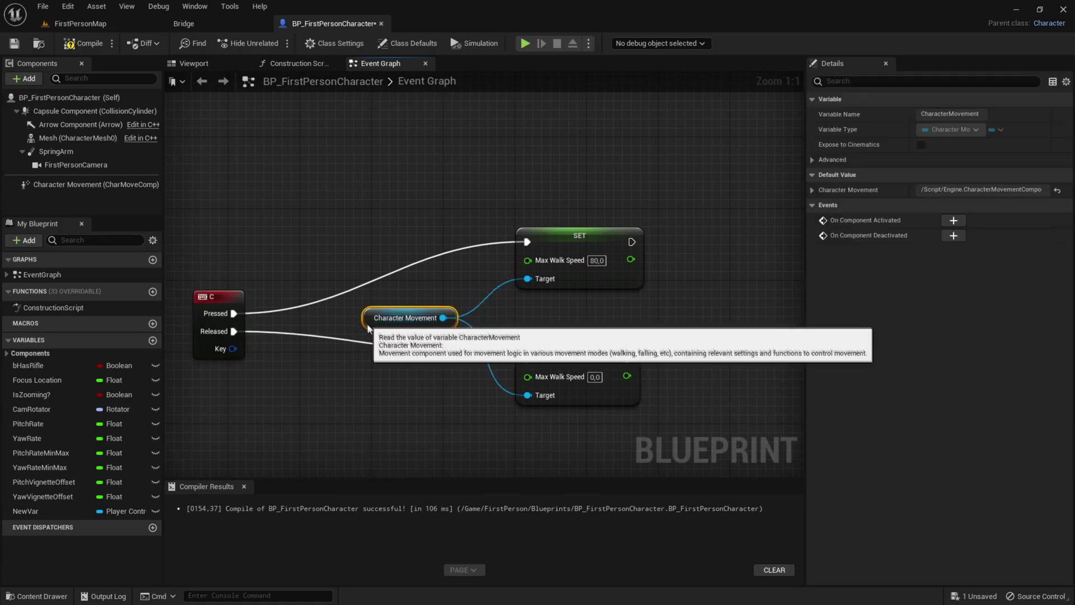
left_click(459, 287)
right_click_drag(460, 287, 393, 288)
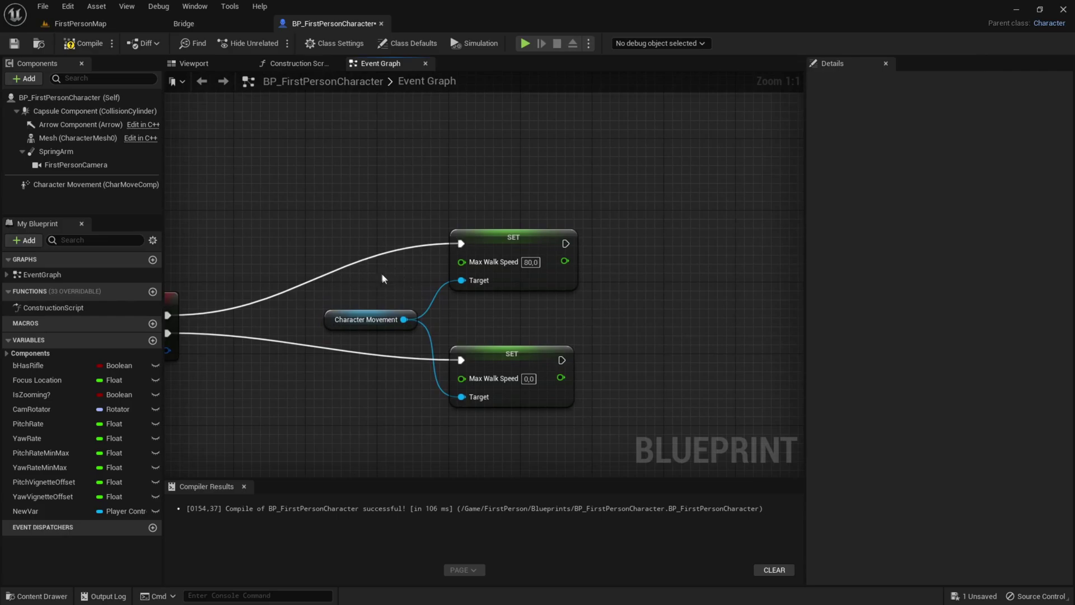
- Set the lower SET node's Max Walk Speed to 120, matching the Character Movement component's own setting, and save the blueprint
right_click_drag(410, 289, 382, 282)
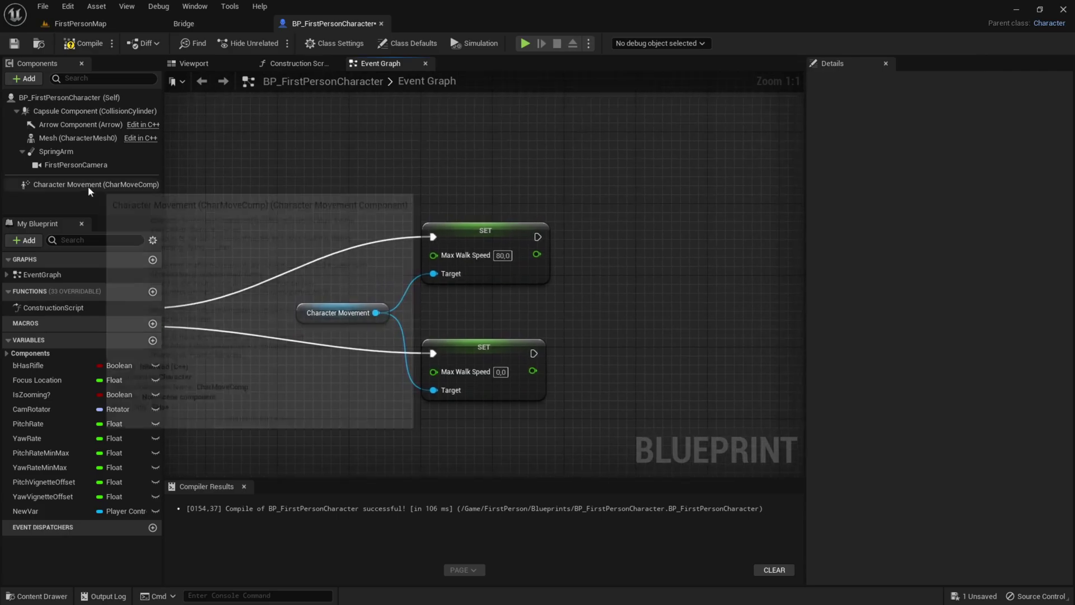
left_click(86, 187)
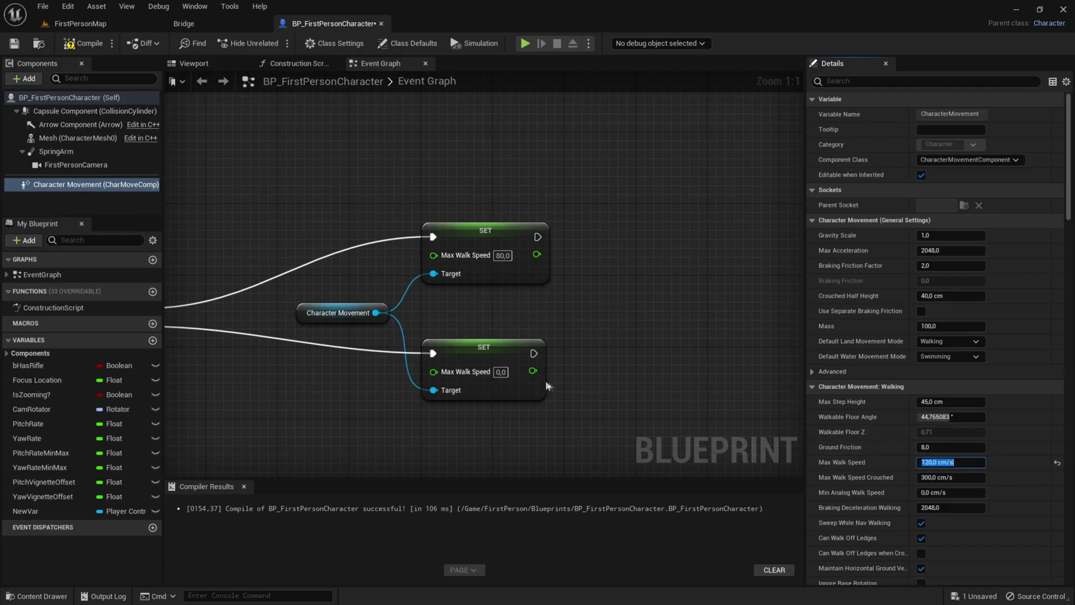
left_click(501, 372)
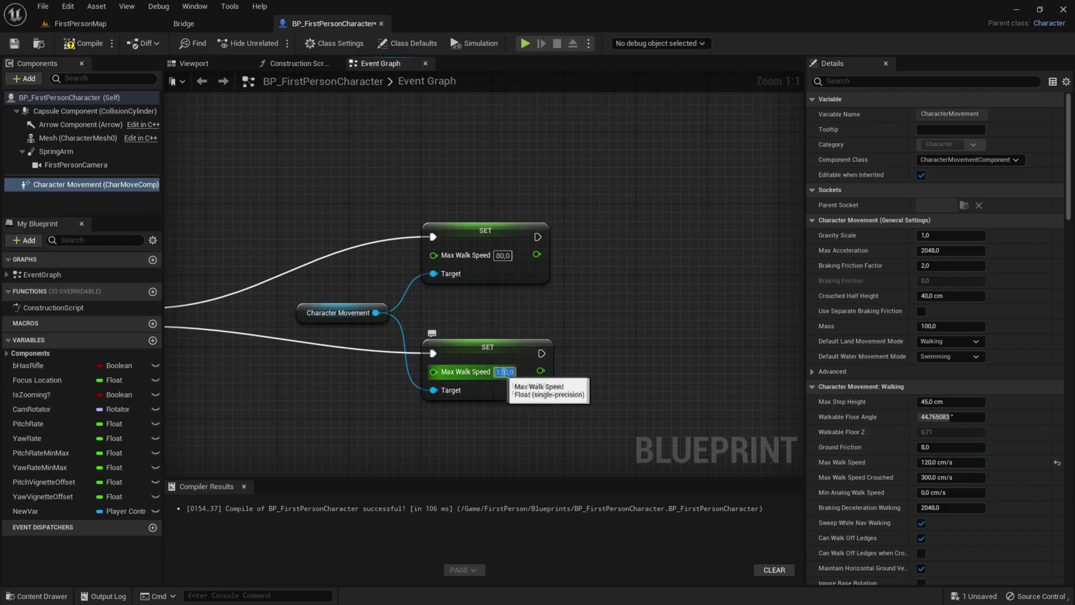
key("Return")
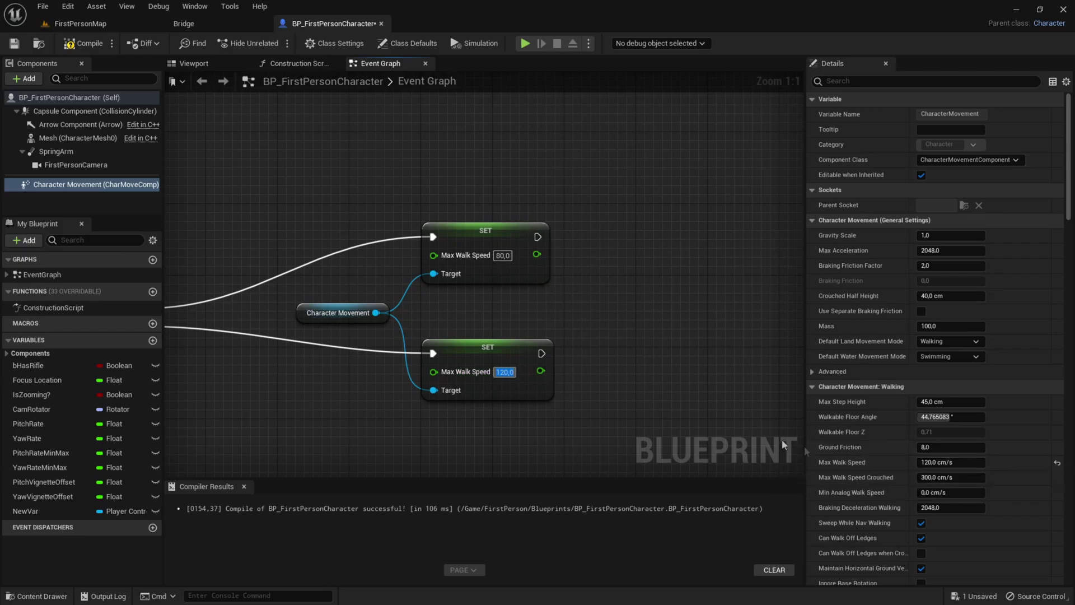
key("ctrl+s")
- Add a timeline named Croch_TL, with its Play input driven by the upper SET node
right_click_drag(590, 275, 527, 279)
left_click_drag(471, 244, 585, 238)
type("add time")
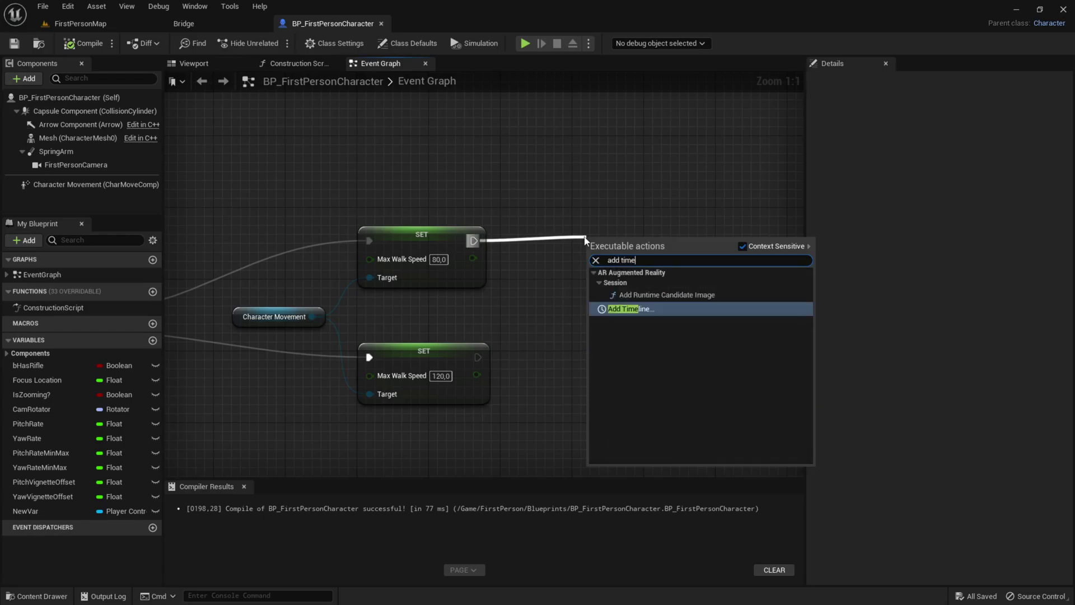
key("Return")
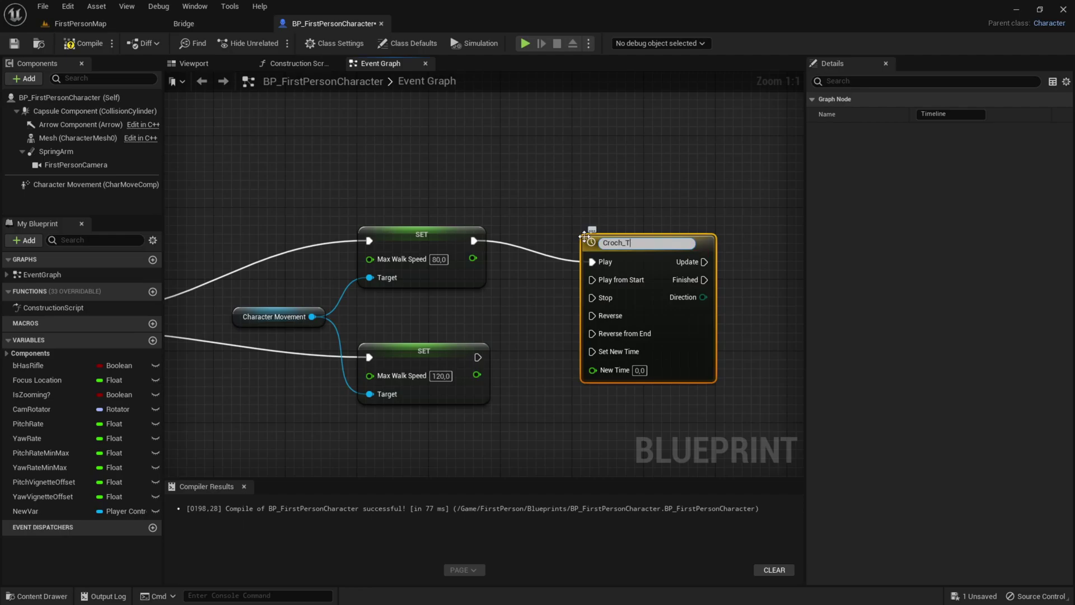
key("Return")
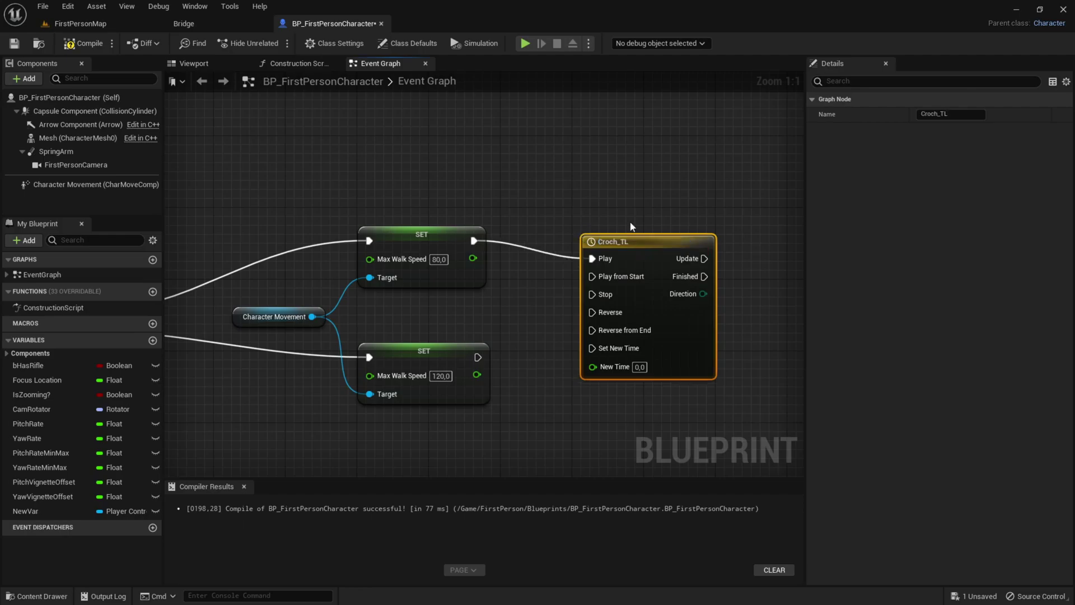
left_click(654, 193)
- Connect the lower SET node's execution output to the Reverse input of Croch_TL
right_click_drag(505, 338, 515, 301)
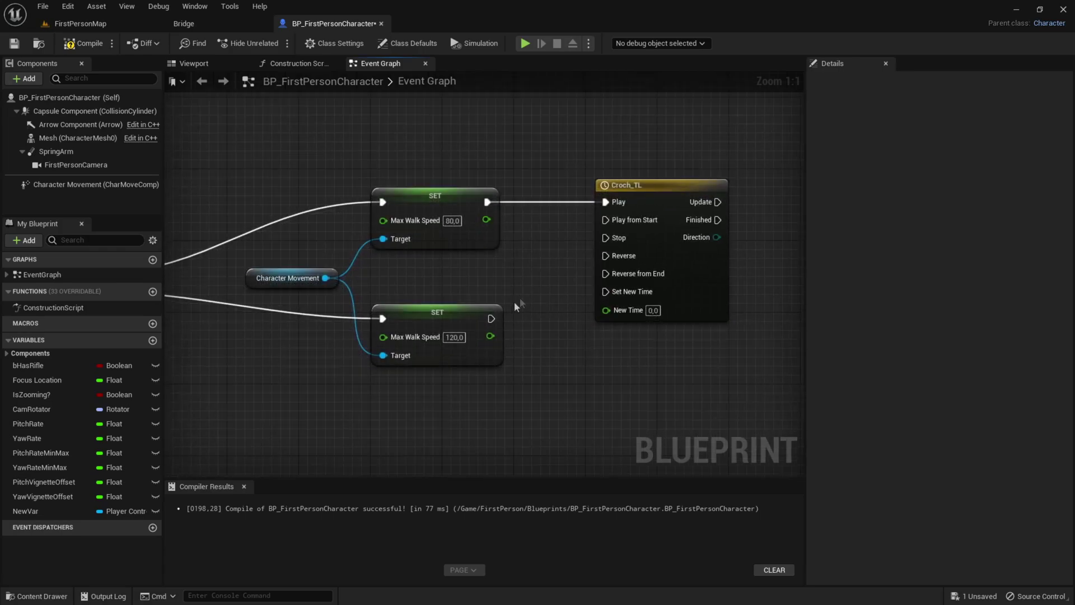
left_click(440, 320)
left_click_drag(491, 318, 605, 255)
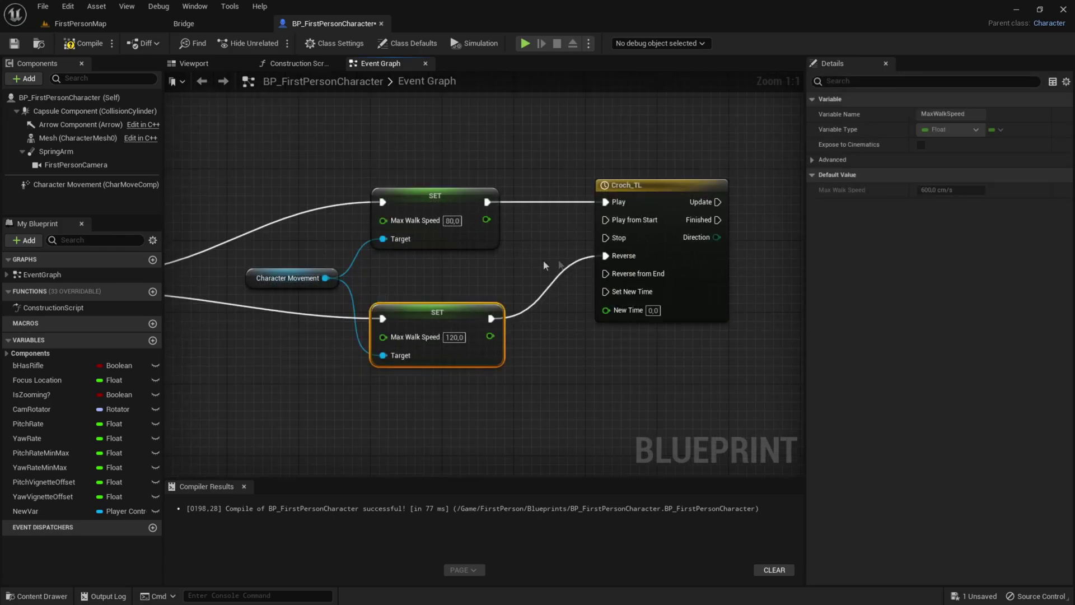
left_click(543, 260)
right_click_drag(543, 260, 491, 306)
left_click(414, 362)
- Open the Croch_TL timeline for editing and add a float track named CrochAlpha
left_click(608, 244)
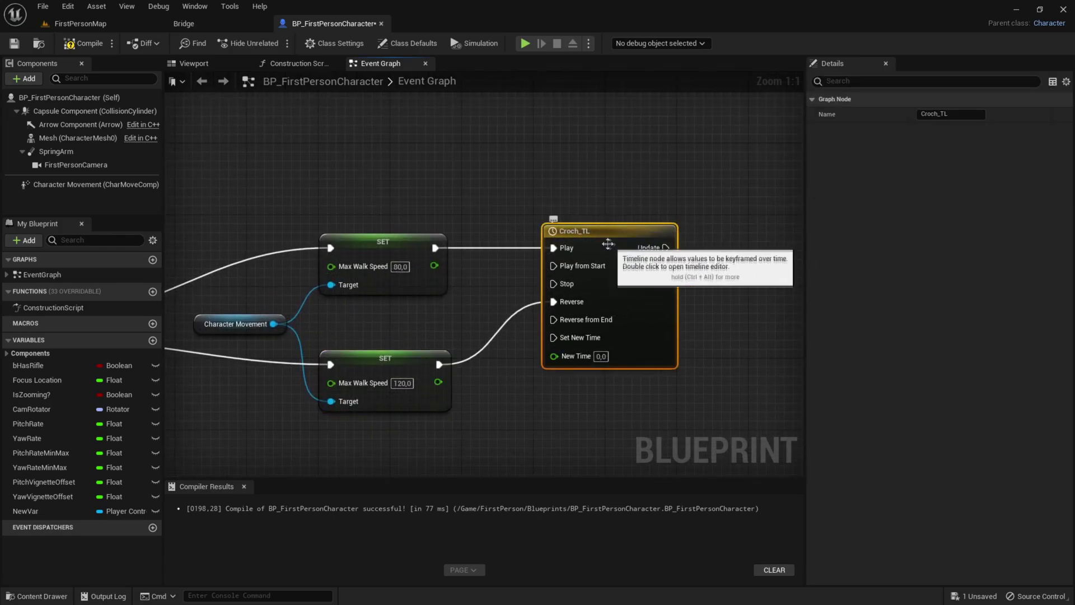
mouse_move(259, 242)
right_mouse_down()
mouse_move(483, 230)
mouse_move(240, 240)
right_mouse_up()
left_click(248, 292)
left_click(441, 194)
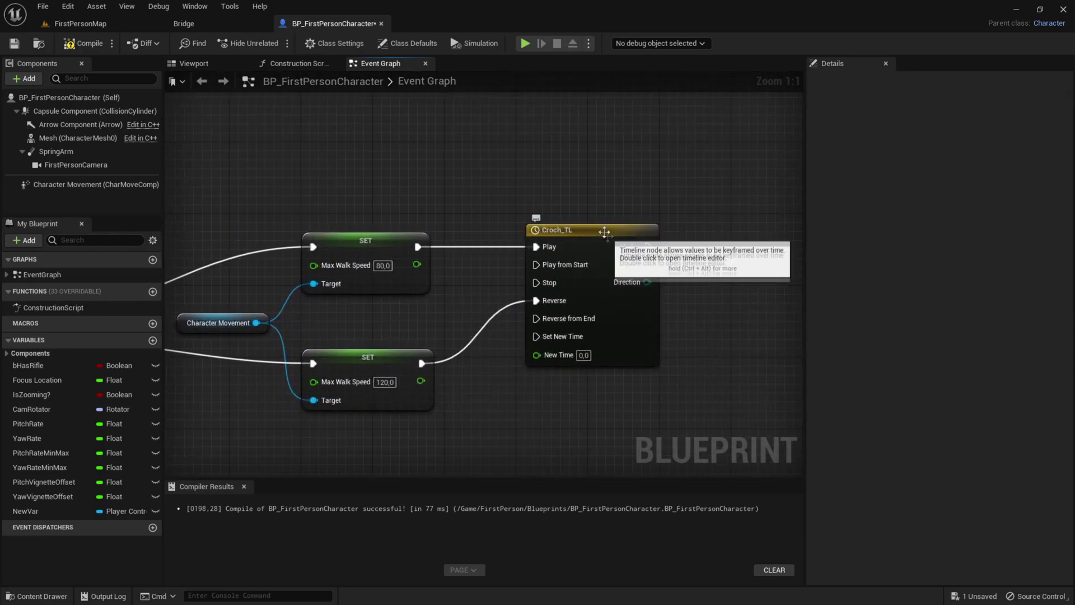
double_click(541, 230)
left_click(191, 96)
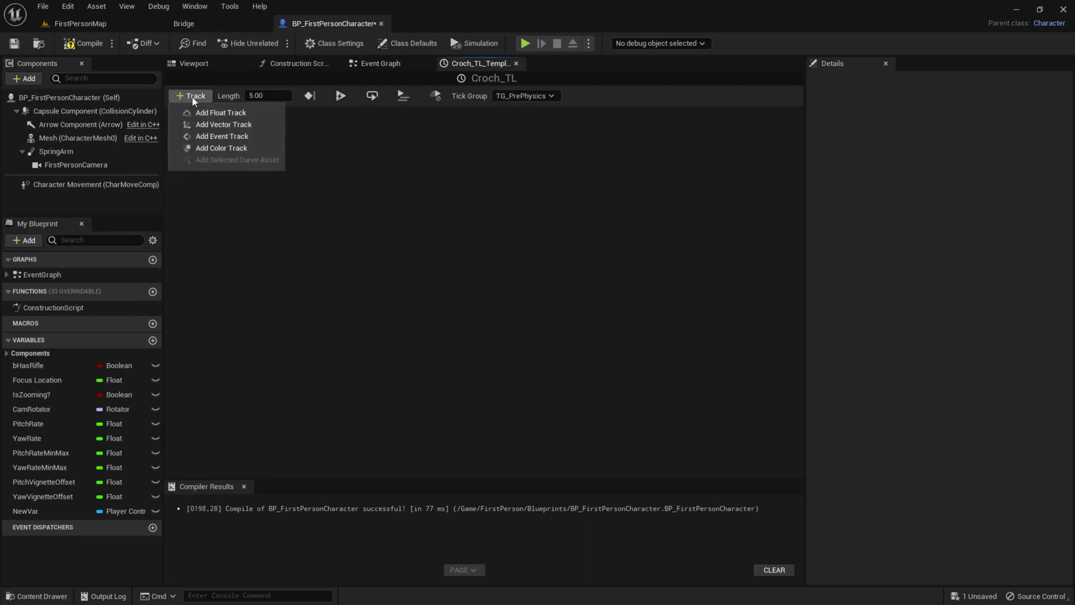
left_click(187, 110)
type("CrochA")
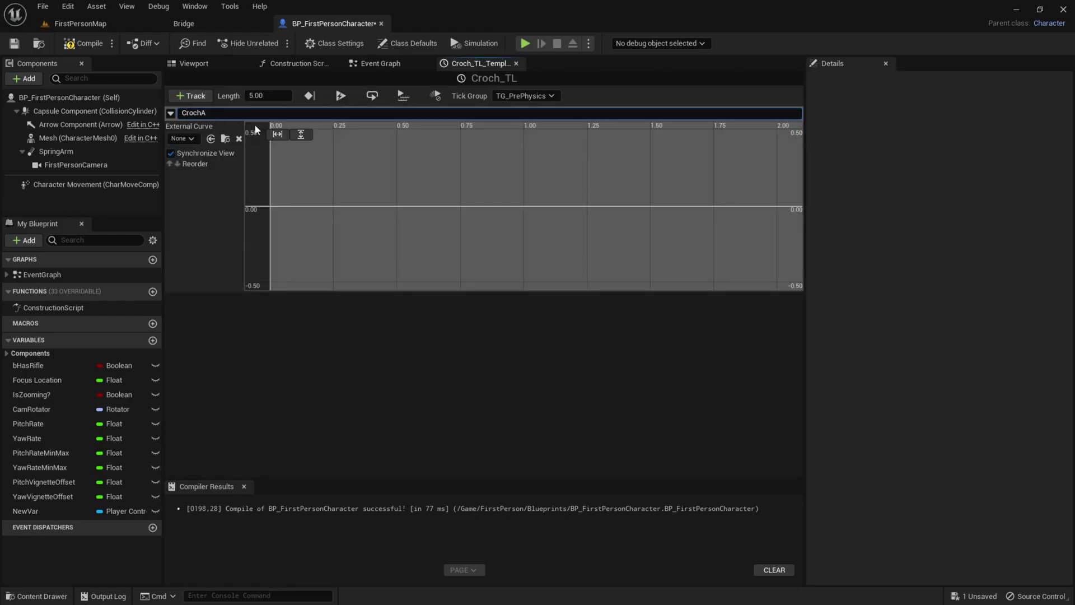
type("lpha")
key("Return")
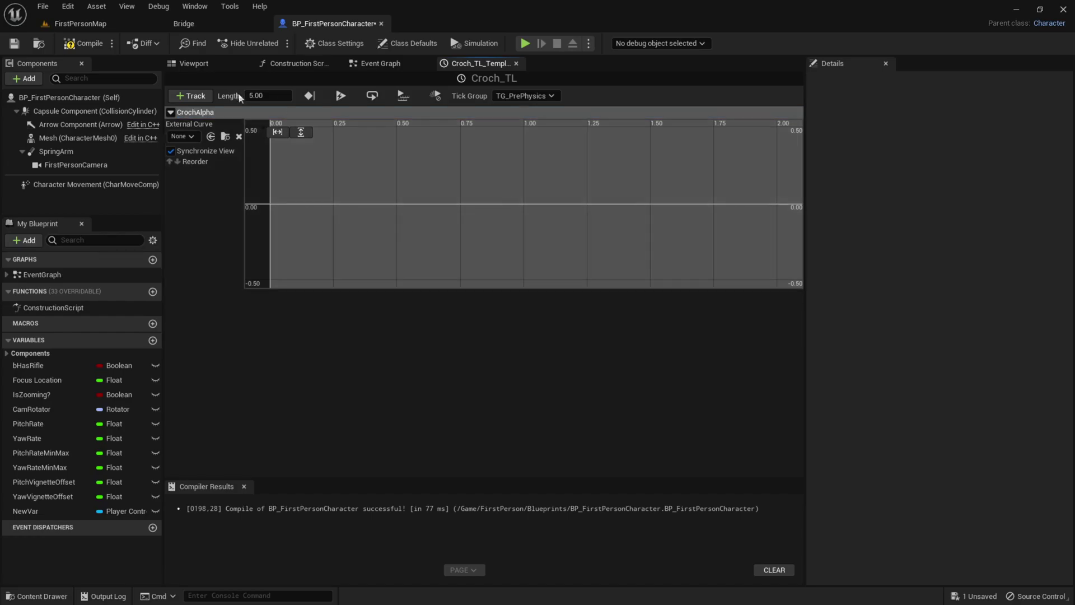
- Set the timeline length to 2 and add a CrochAlpha key at time 0 with value 0
left_click(270, 96)
type("2")
key("Return")
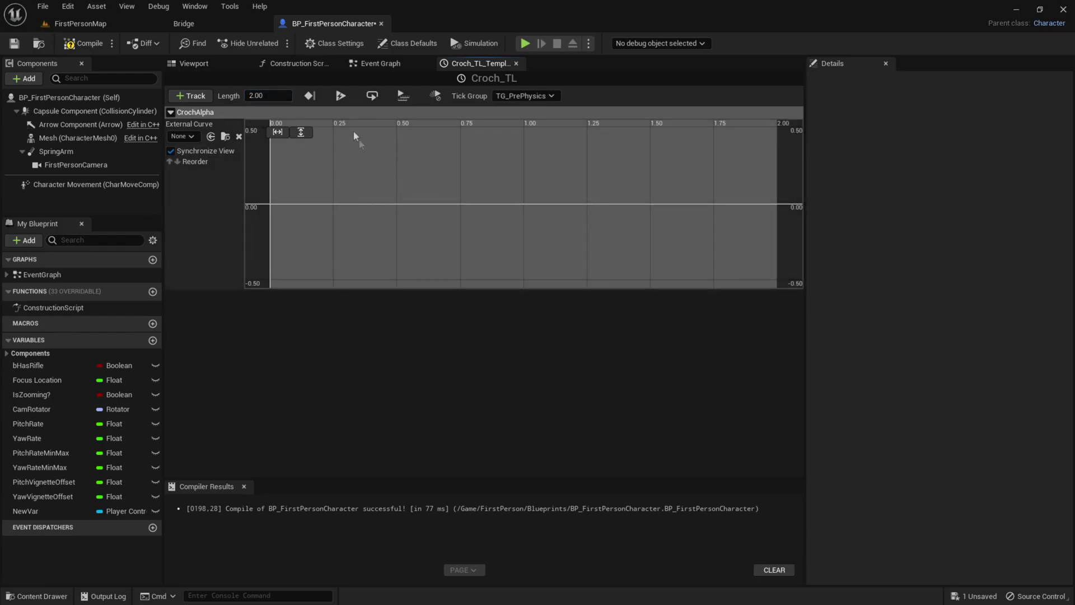
left_click(335, 167, "shift")
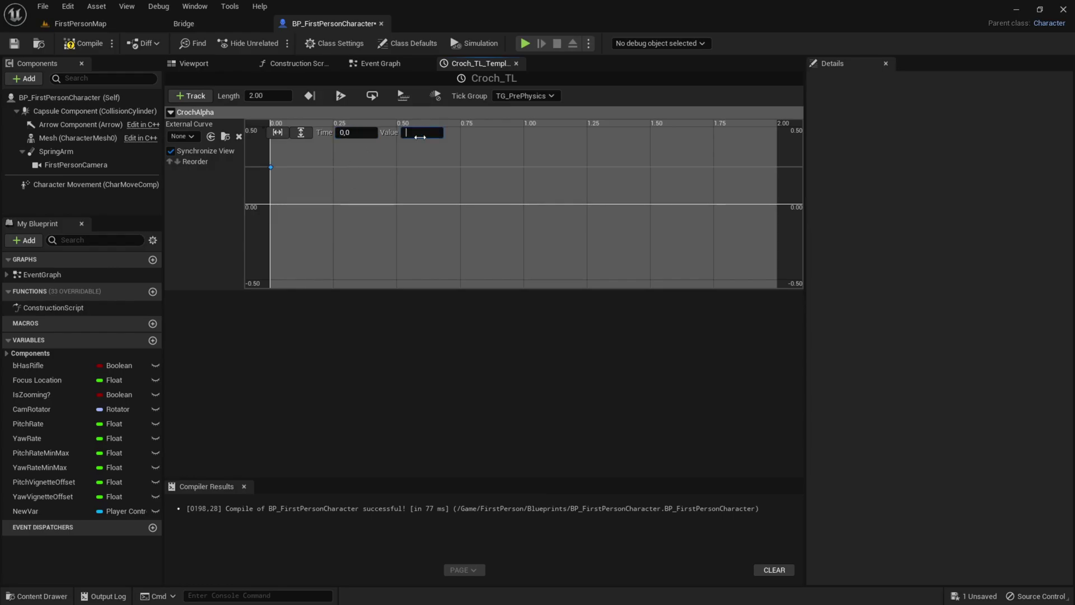
type("0")
key("Return")
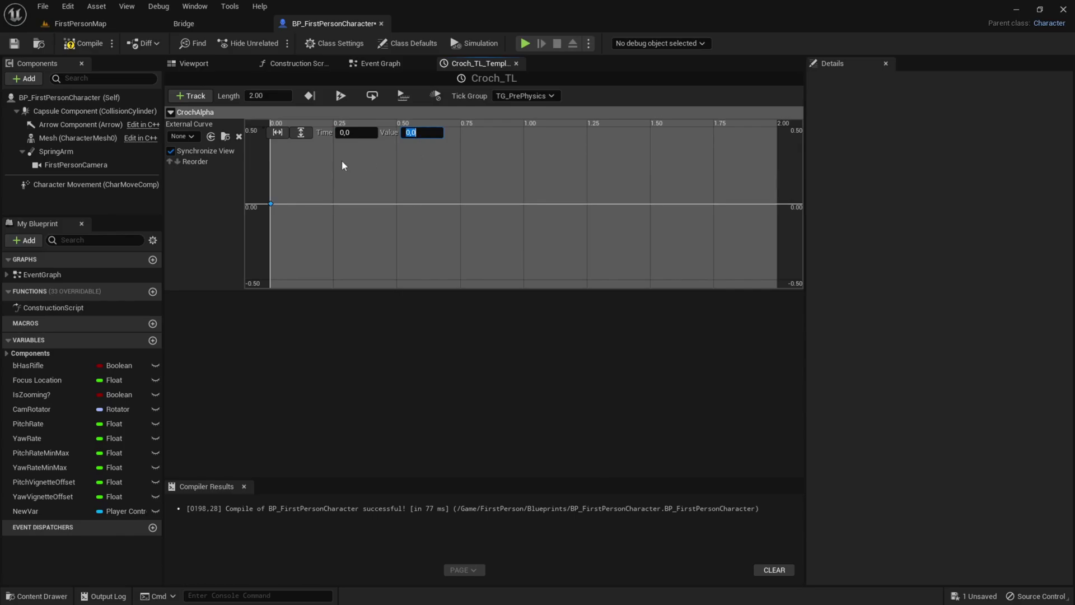
- Add a second CrochAlpha key at time 2 with value 1 and fit the curve vertically in view
left_click(429, 161, "shift")
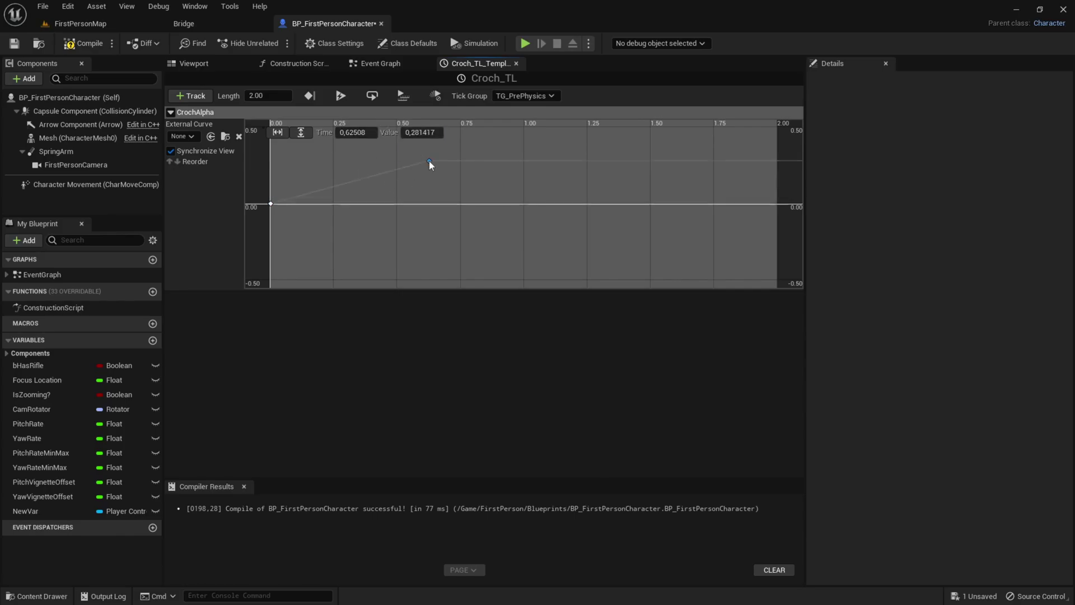
left_click(359, 133)
type("2")
key("Return")
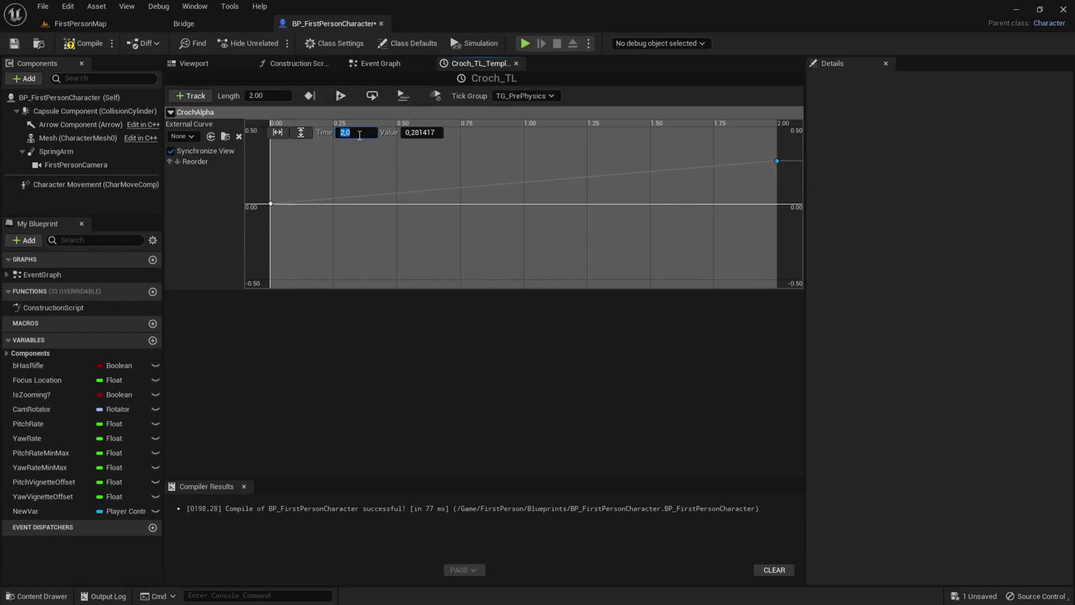
left_click(372, 143)
left_click(778, 204)
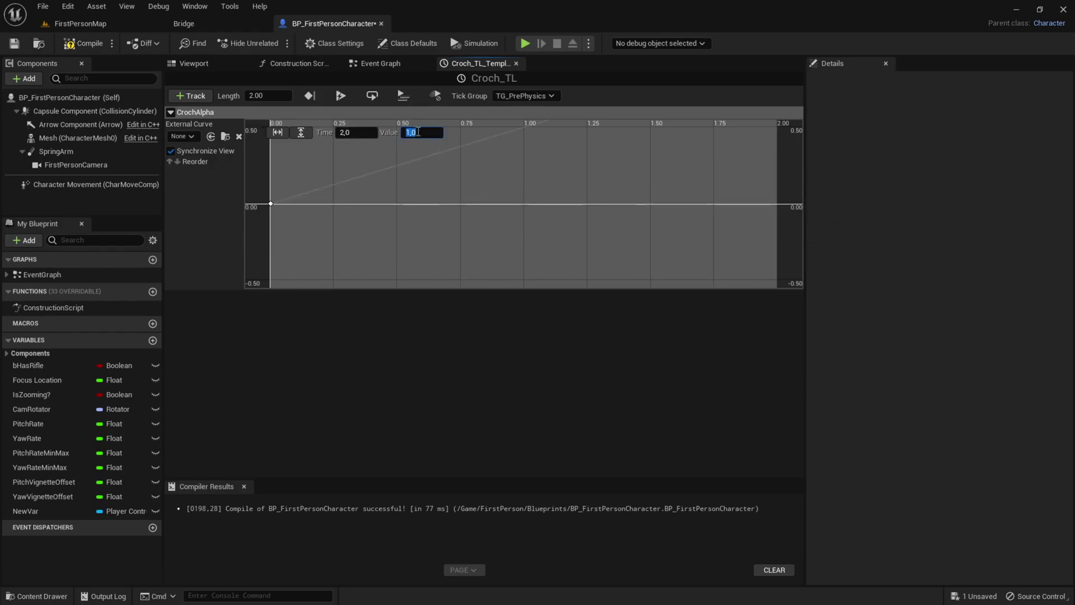
key("Return")
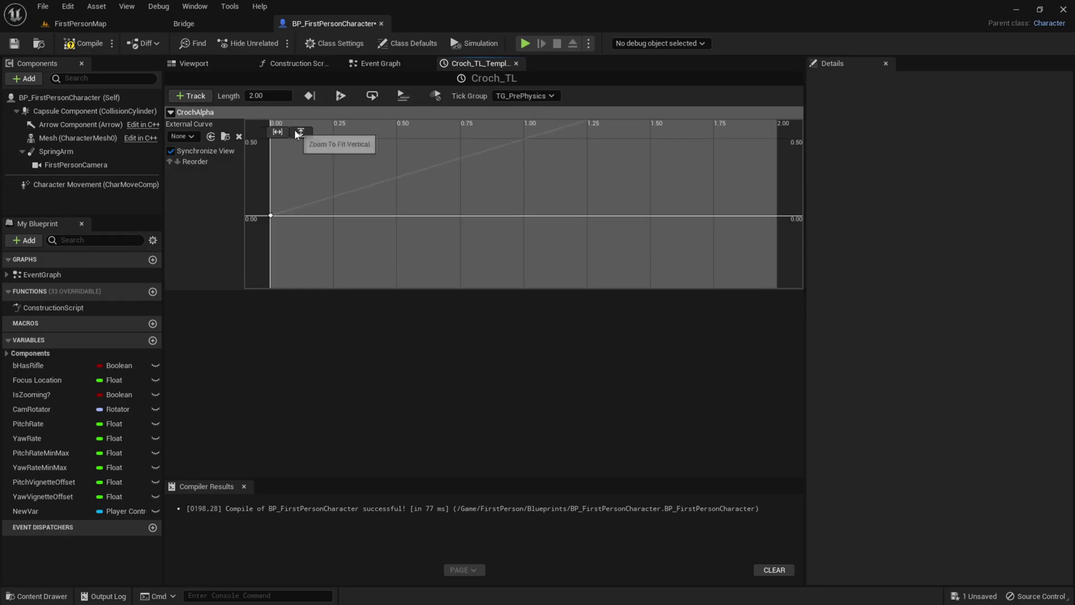
left_click(300, 133)
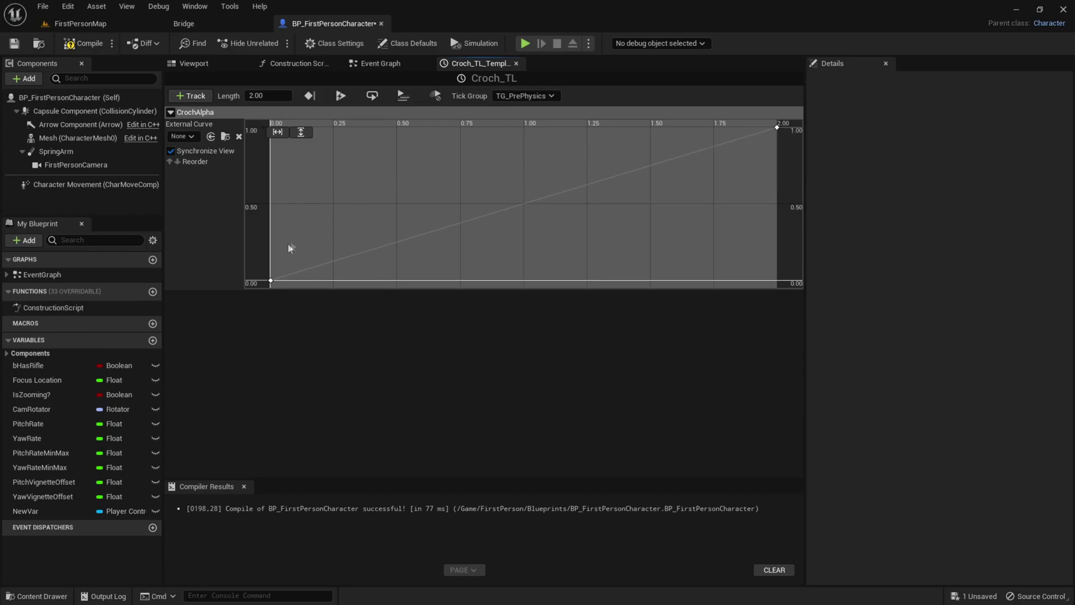
- Set both CrochAlpha keys to Auto interpolation for an eased curve, and compile and save the blueprint
mouse_move(272, 282)
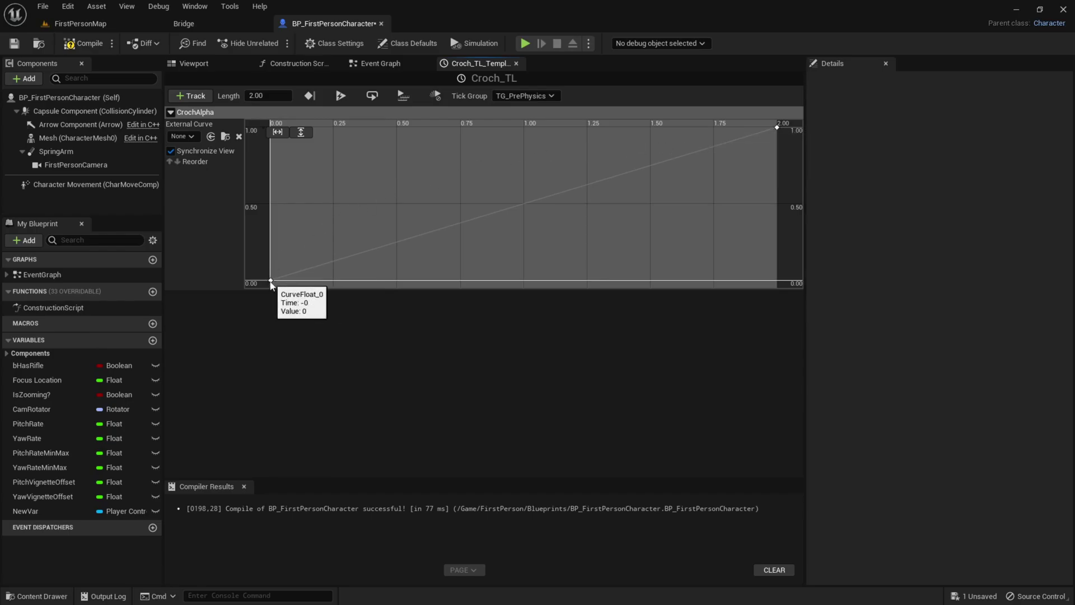
right_click(271, 281)
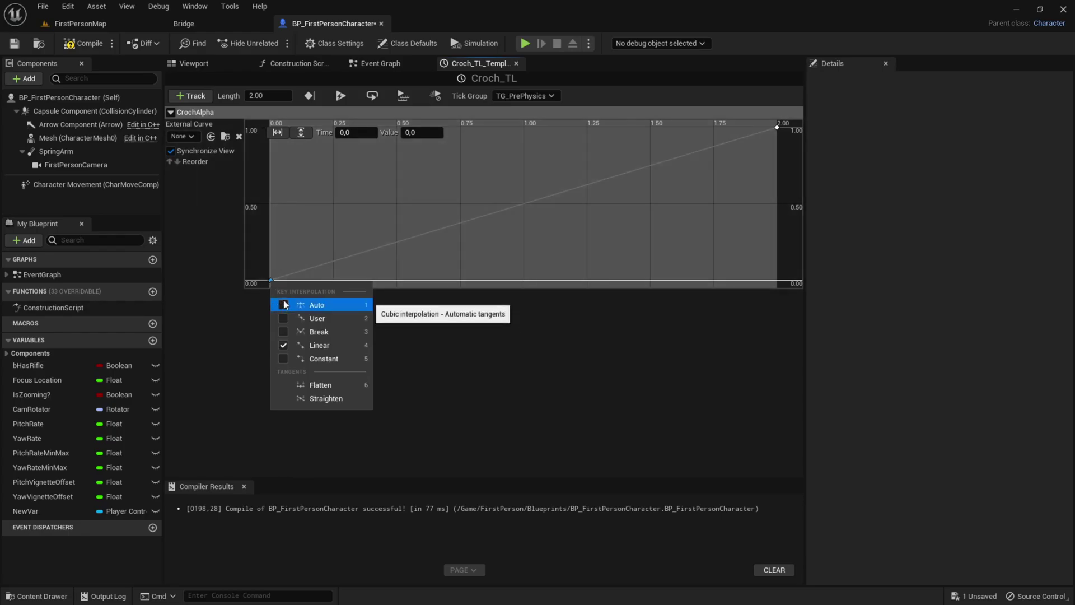
left_click(283, 305)
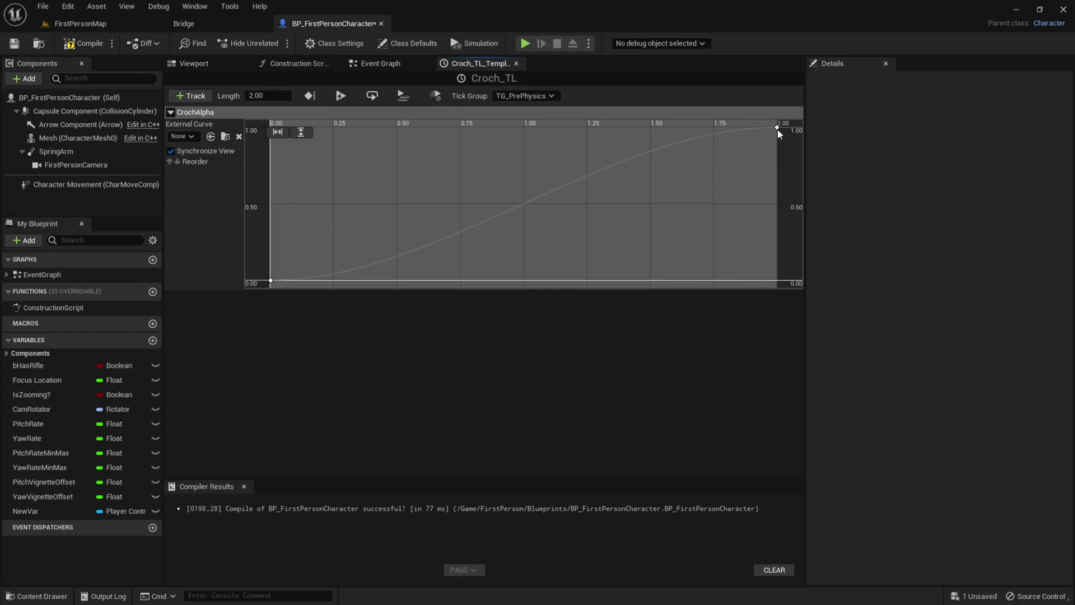
mouse_move(778, 132)
left_click(82, 43)
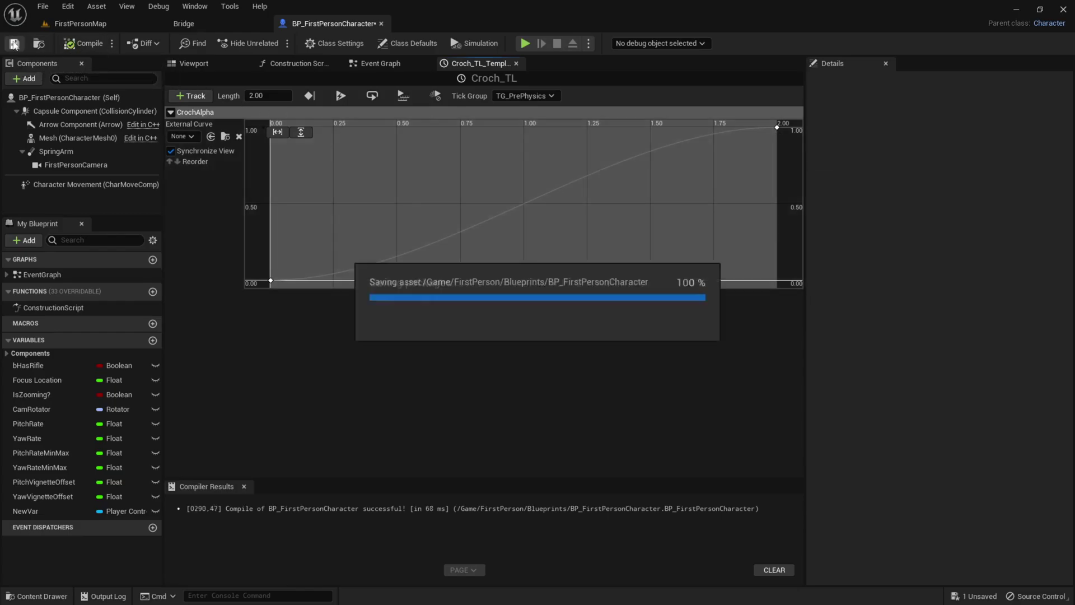
- In the Event Graph, add a Set Capsule Half Height node for the Capsule Component, driven by Croch_TL's Update output
left_click(386, 63)
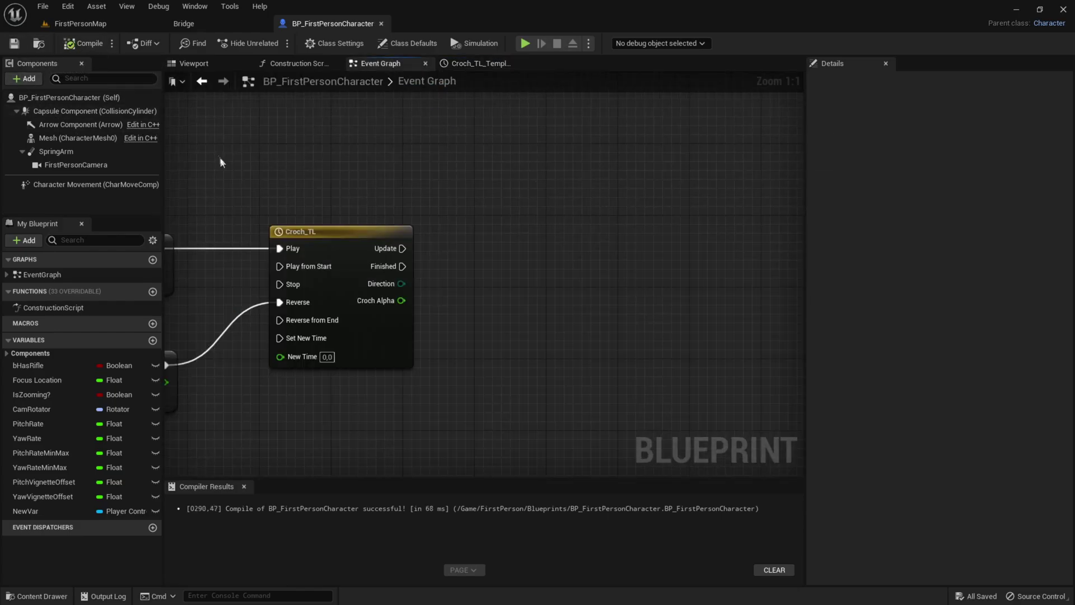
left_click_drag(219, 155, 317, 323)
left_click_drag(488, 415, 453, 218)
left_click_drag(402, 248, 539, 248)
type("set capsukle")
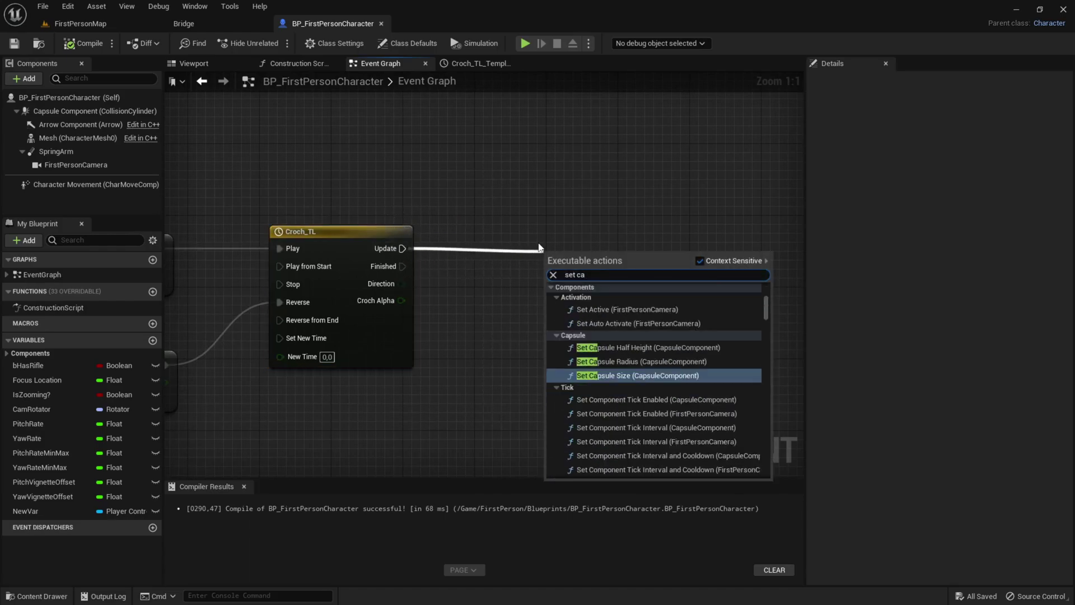
key("BackSpace")
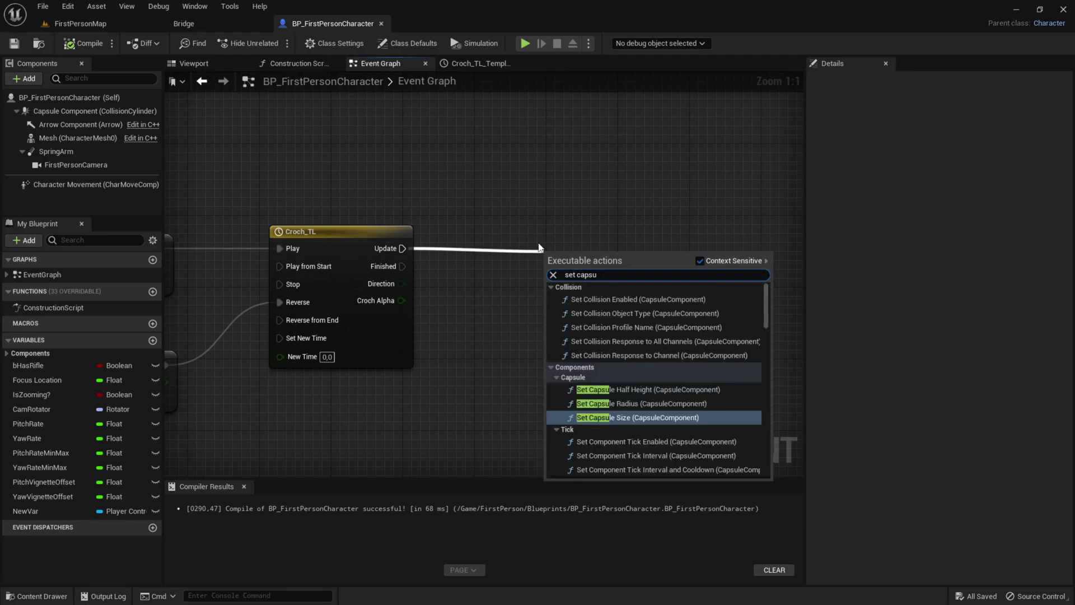
key("Up")
key("Return")
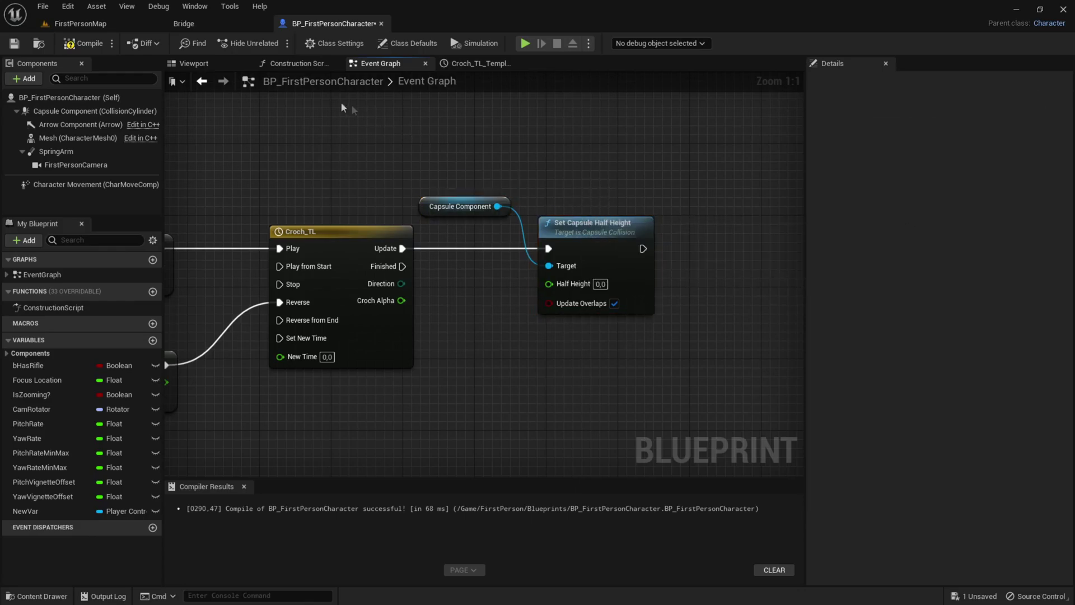
- Try different Capsule Half Height values on the Capsule Component in the viewport, and undo the change
left_click(193, 66)
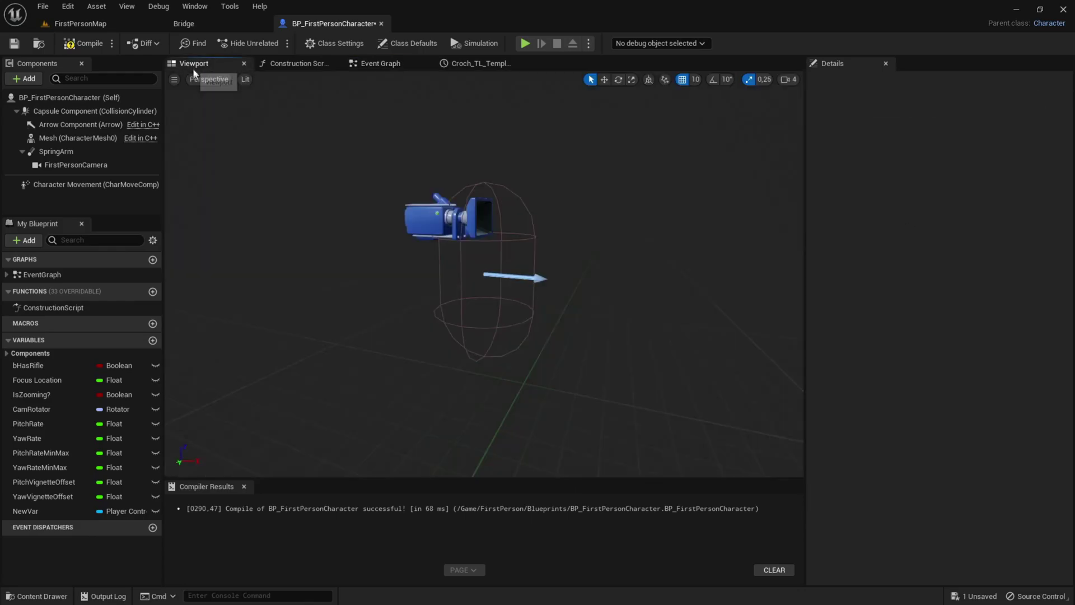
left_click(501, 183)
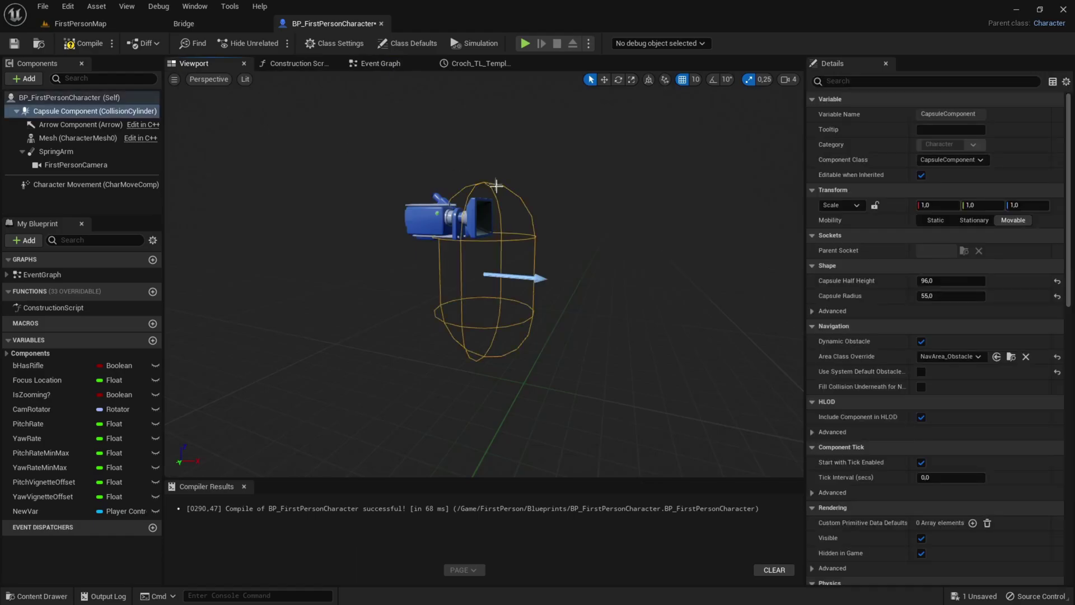
left_click_drag(952, 281, 874, 281)
left_click_drag(950, 281, 989, 281)
key("ctrl+z")
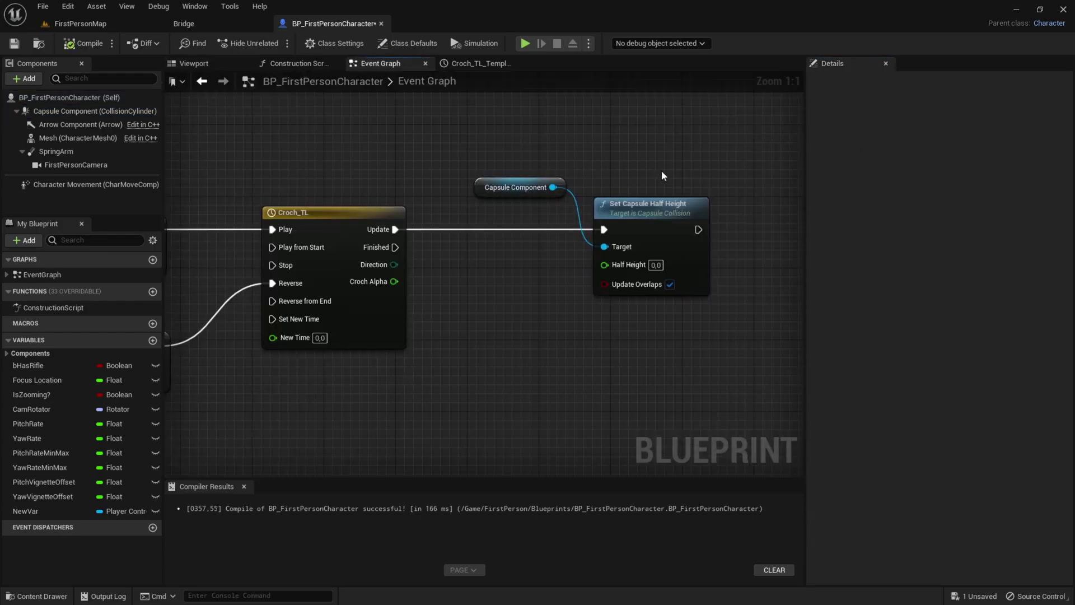
- Add a Lerp node feeding Half Height, position it below the Update wire, and connect Croch Alpha to its Alpha input
left_click_drag(604, 265, 523, 310)
type("lerp")
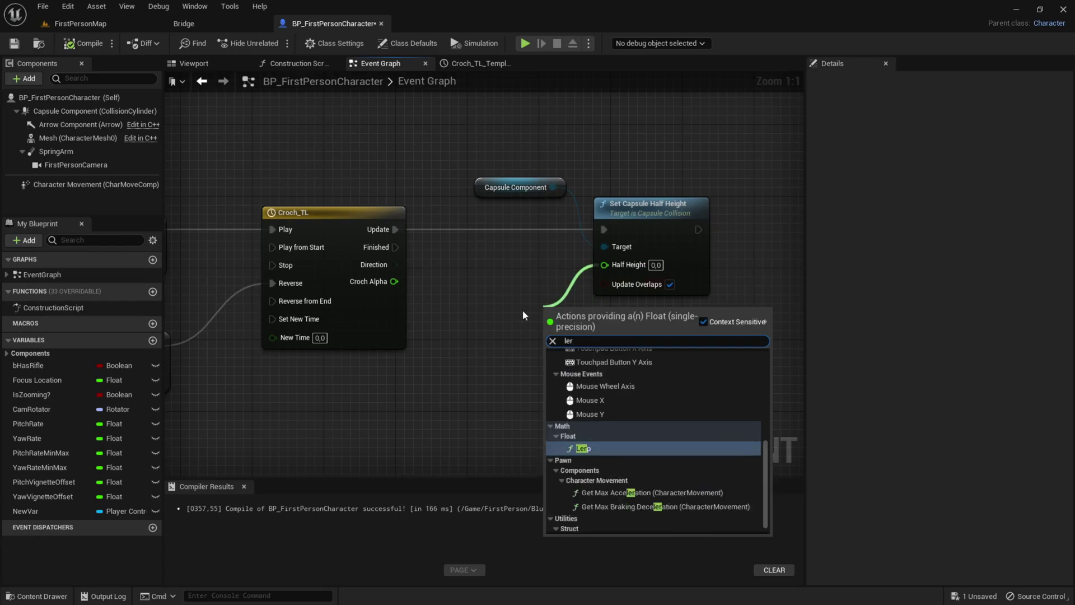
key("Return")
left_click_drag(599, 311, 547, 303)
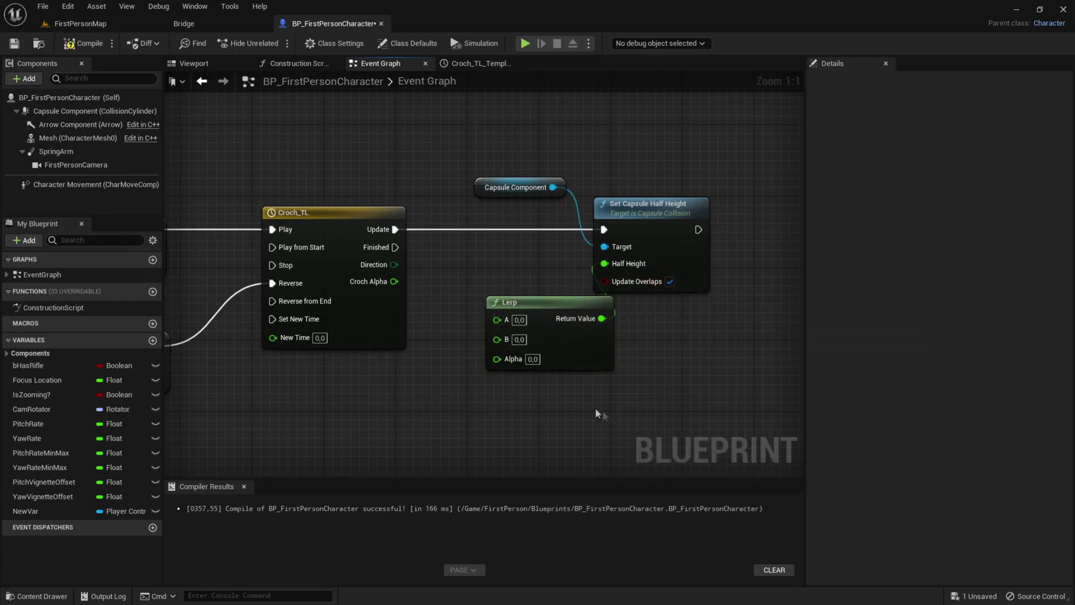
left_click_drag(497, 359, 393, 286)
left_click(399, 291)
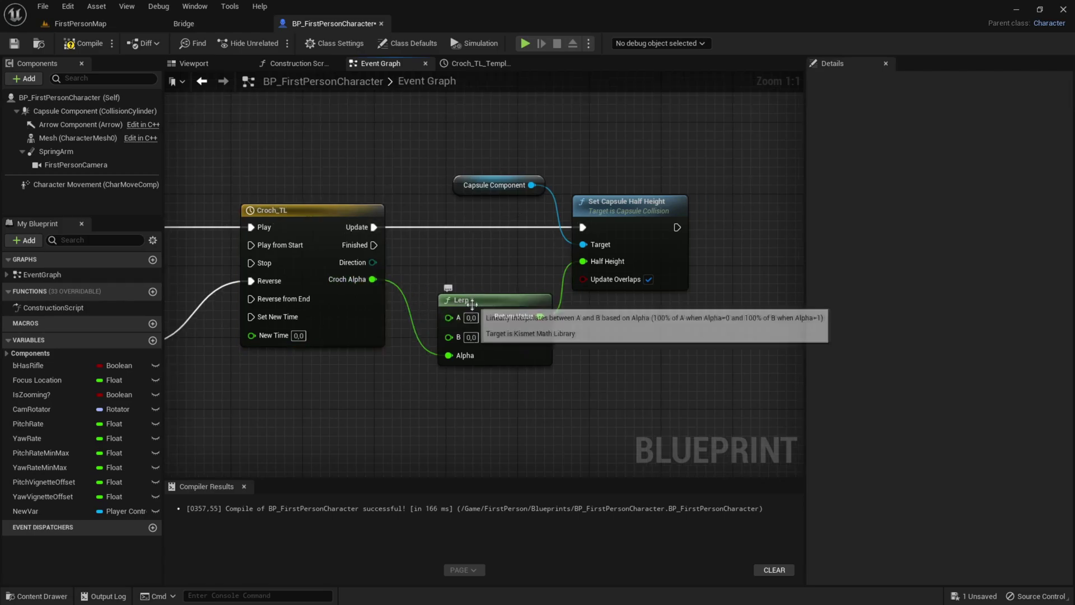
- Set the Lerp's A to 96, matching the Capsule Component's own half height, and its B to 50
left_click(36, 112)
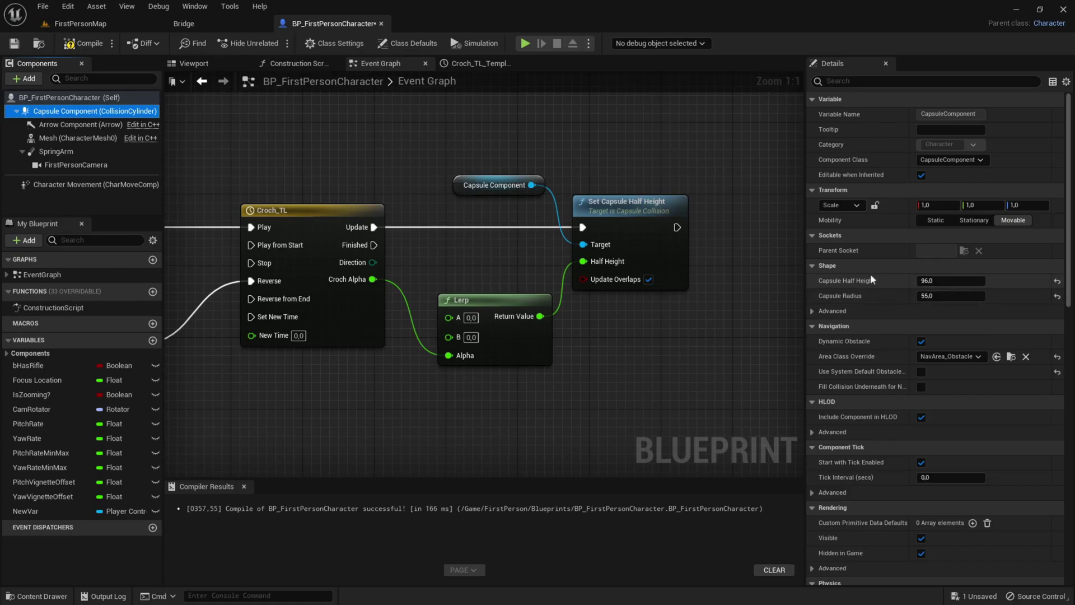
left_click(70, 115)
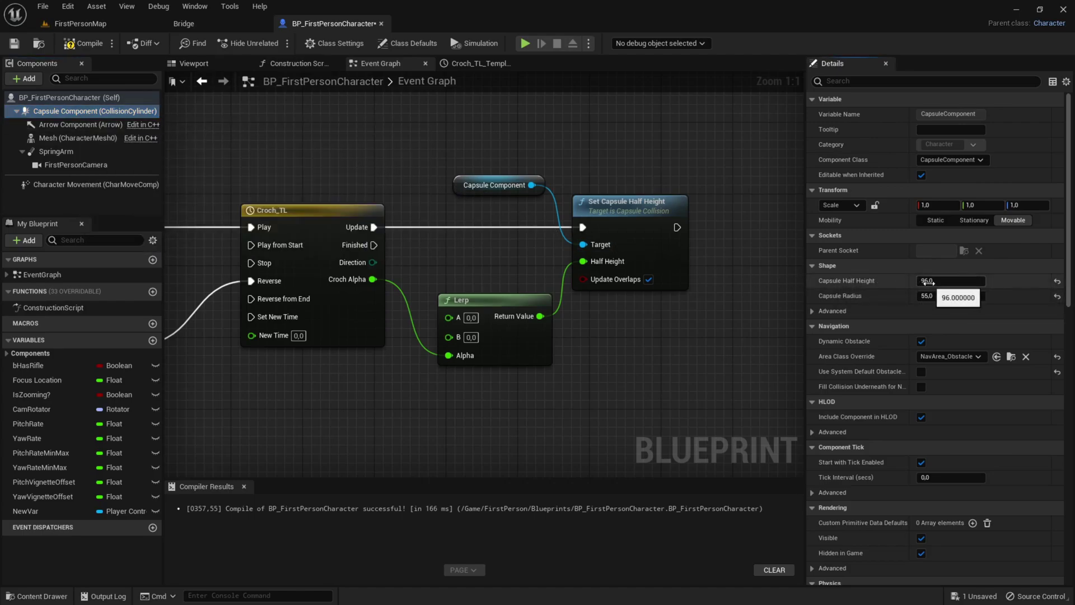
left_click(471, 318)
type("96")
key("Return")
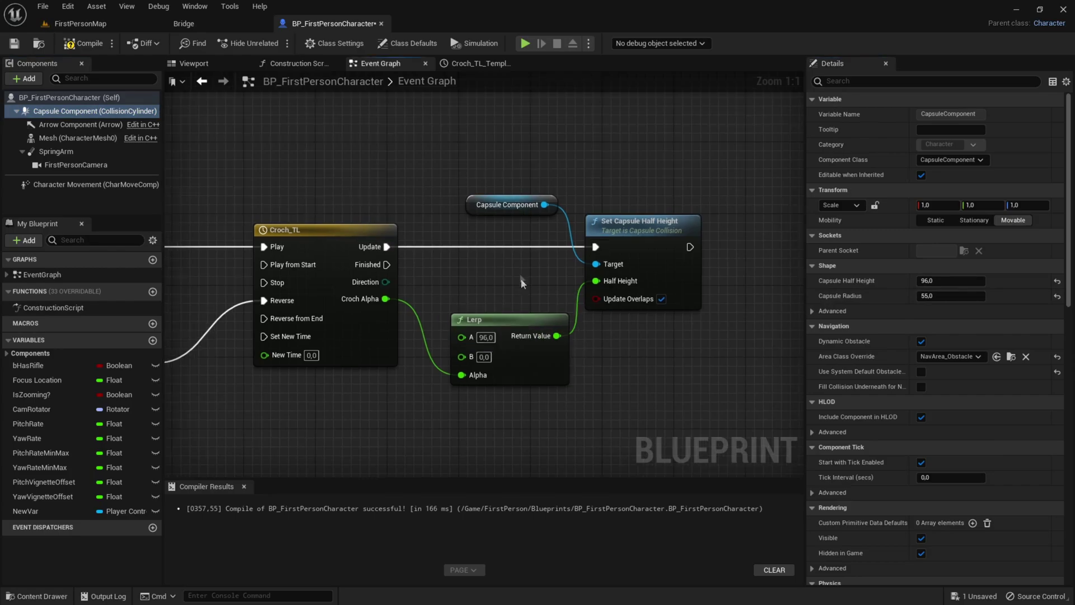
left_click(484, 357)
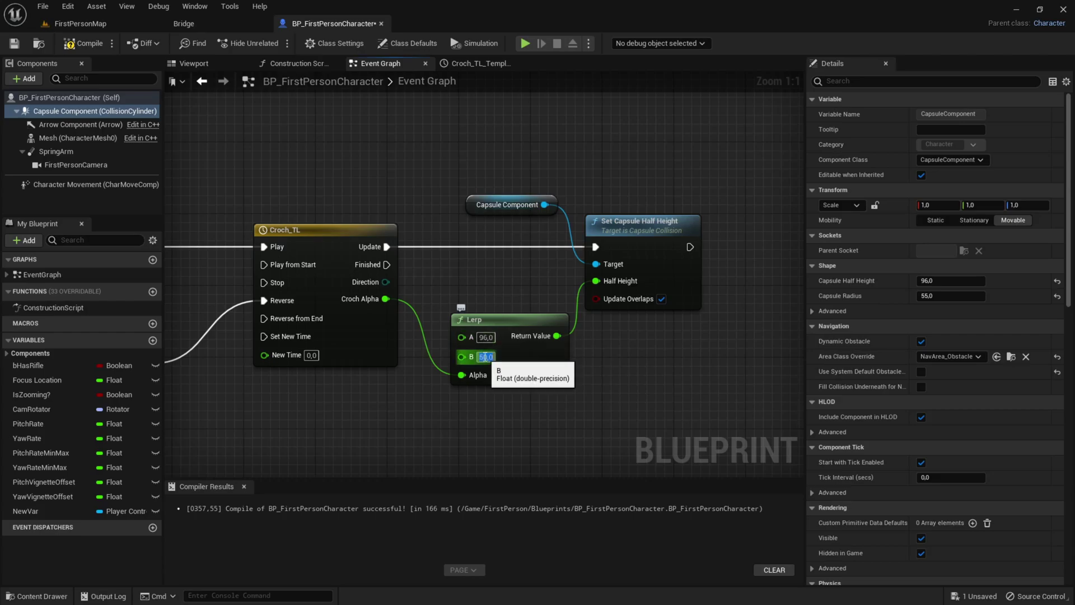
type("5")
key("Return")
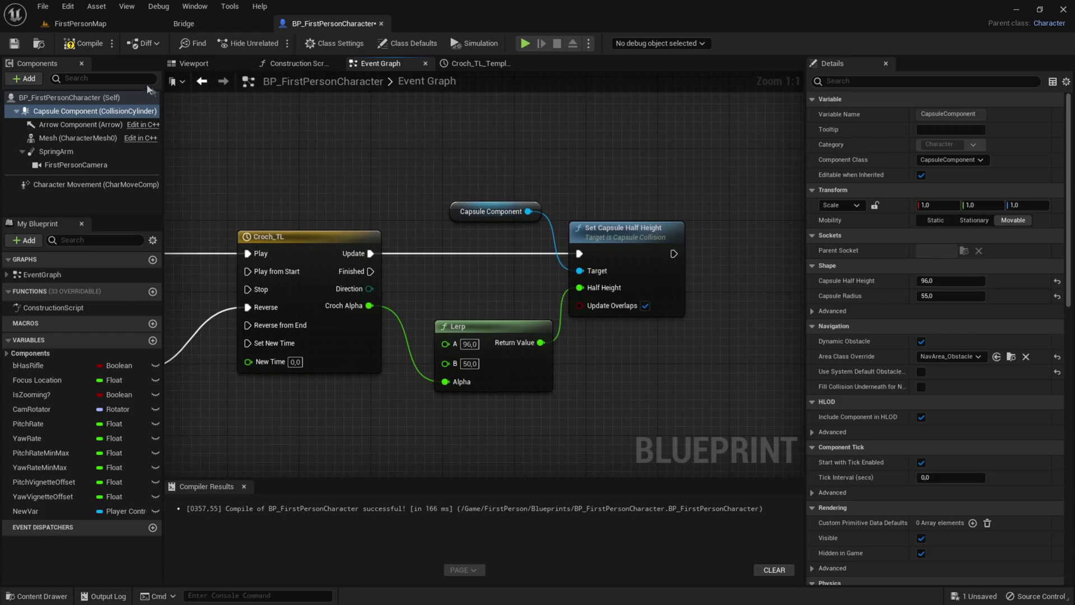
- Switch to the FirstPersonMap level and play it to test the crouch
left_click(90, 24)
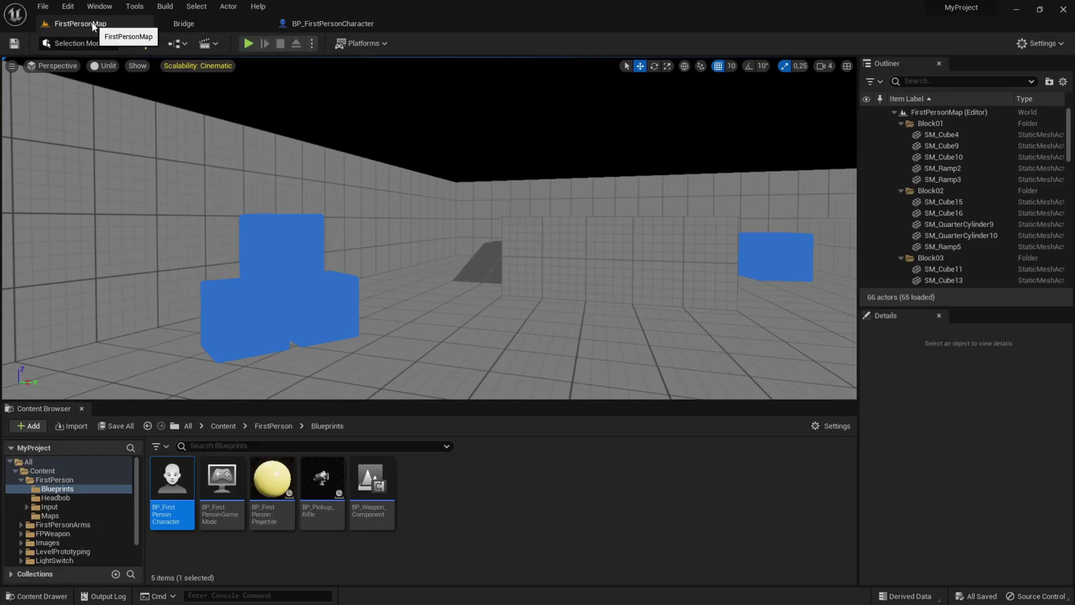
left_click(248, 43)
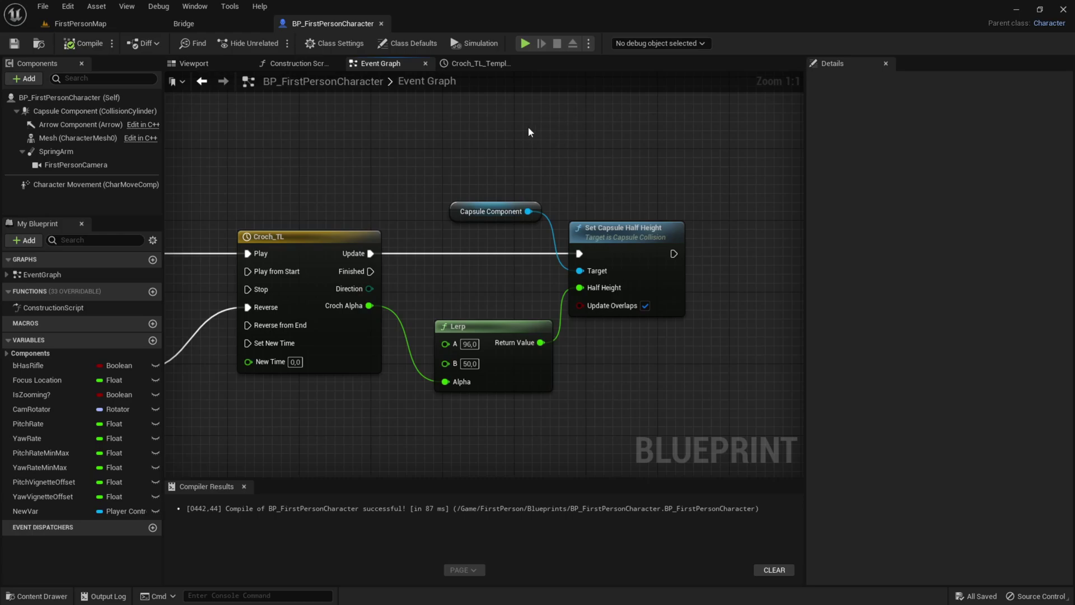
- Add a float track named CameraROTyaw to the Croch_TL timeline
double_click(293, 236)
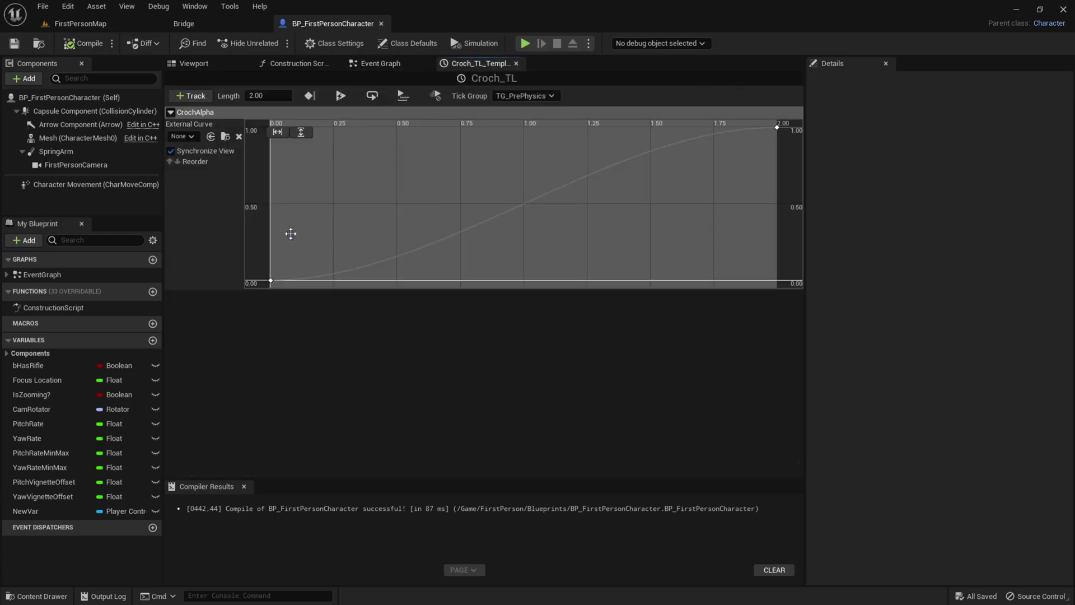
left_click(191, 96)
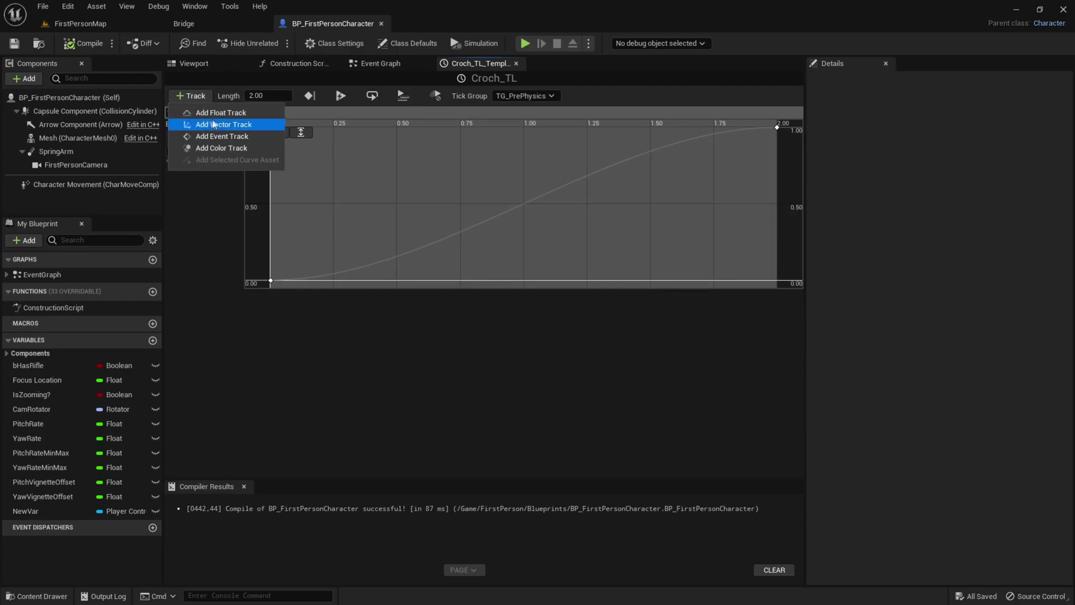
left_click(215, 112)
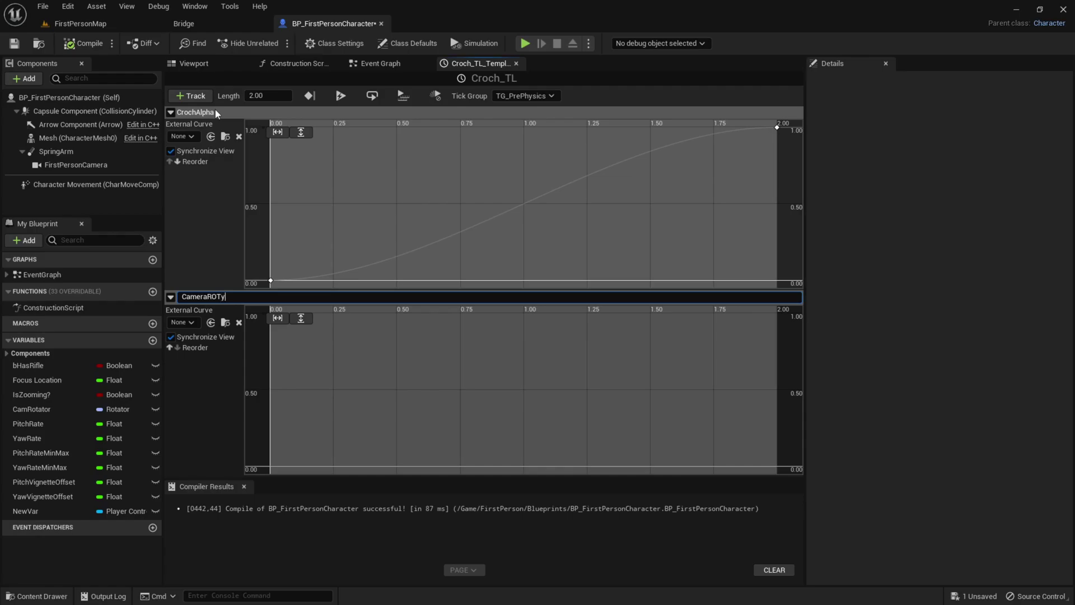
key("Return")
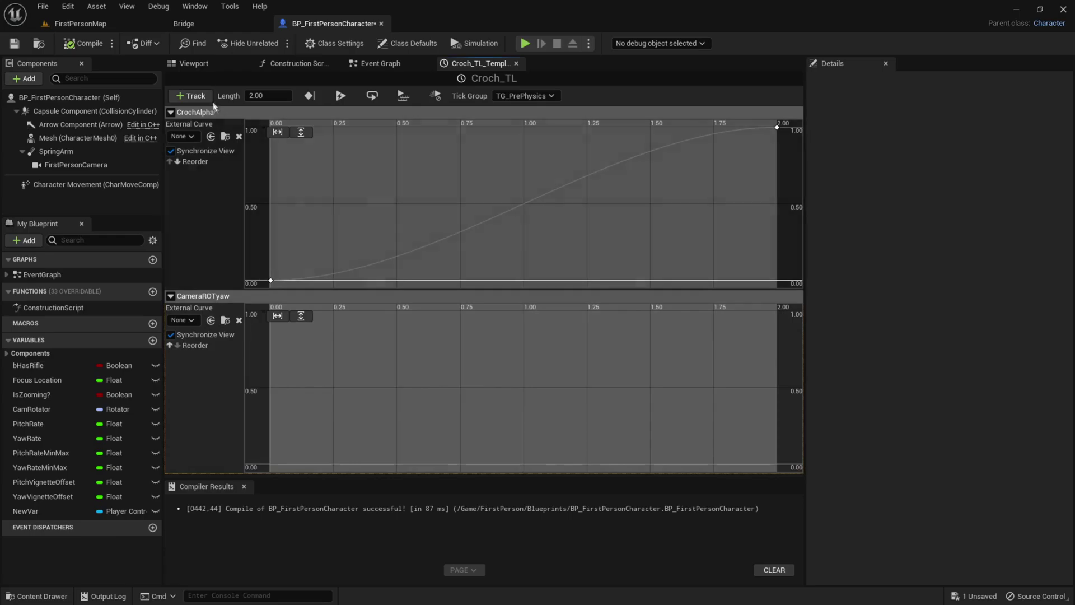
- Try rotating the FirstPersonCamera in the viewport, and undo the rotation
left_click(235, 63)
left_click(75, 165)
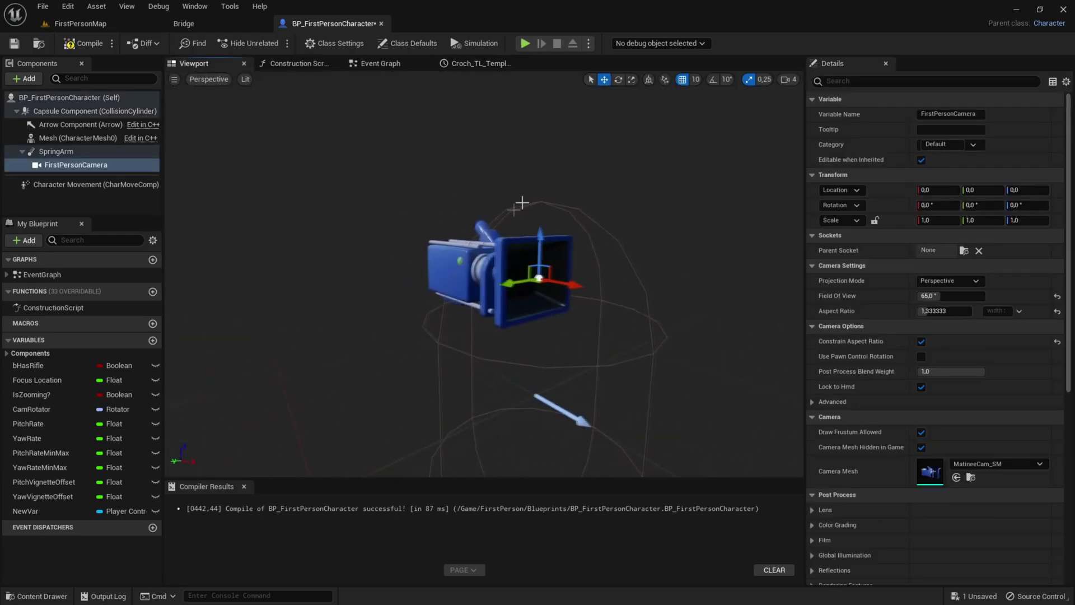
left_click(619, 79)
left_click_drag(560, 250, 583, 261)
left_click_drag(585, 297, 580, 297)
key("ctrl+z")
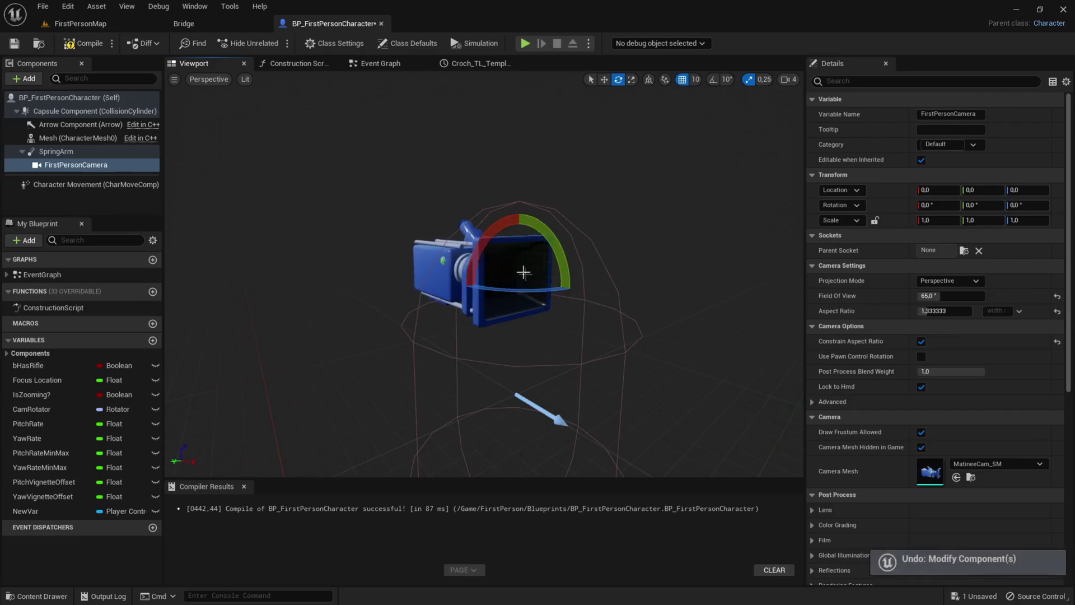
- Add two keys to the CameraROTyaw curve, one at time 0 with value 0 and another at time 0,5
left_click(376, 64)
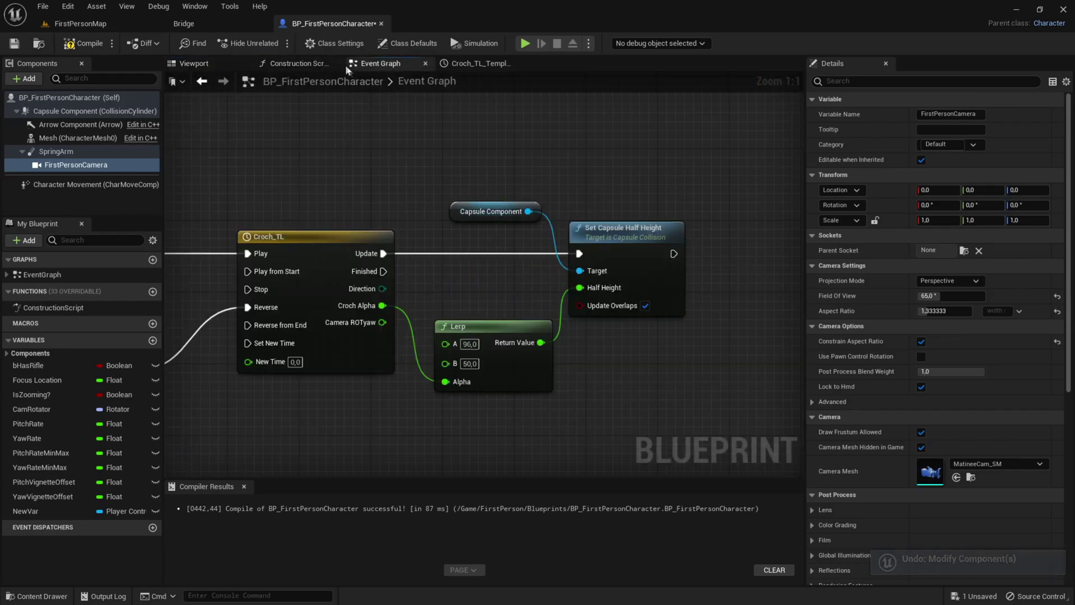
double_click(361, 367)
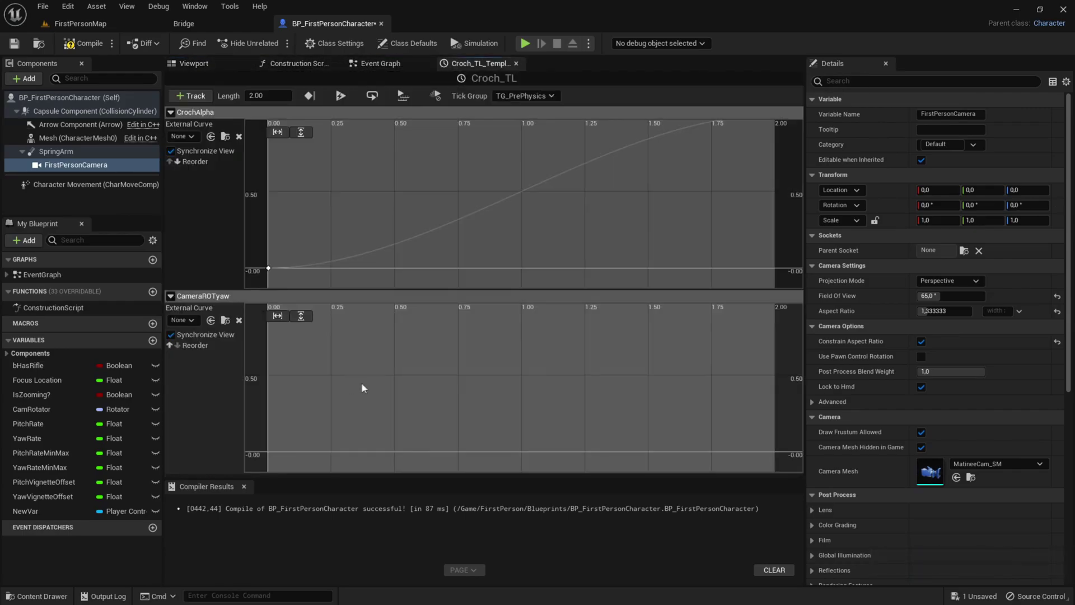
left_click(309, 385, "shift")
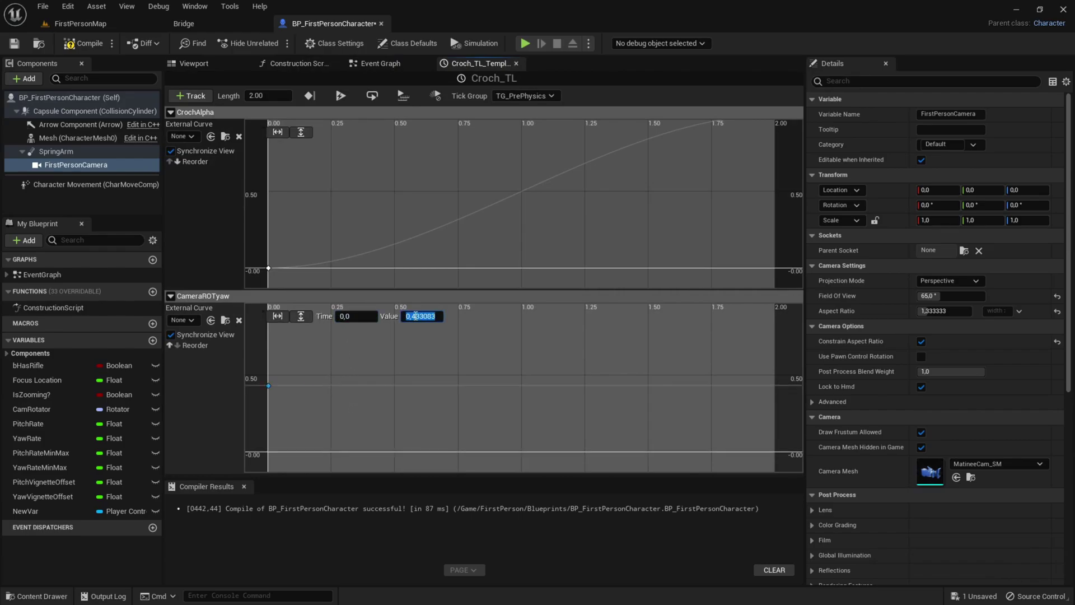
type("0")
key("Return")
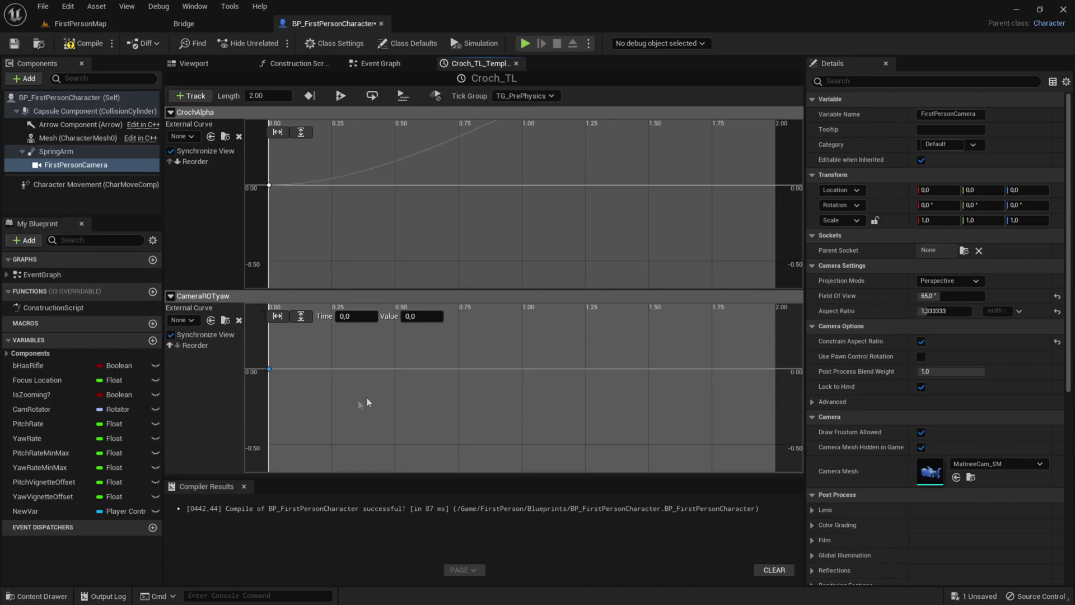
left_click(367, 398, "shift")
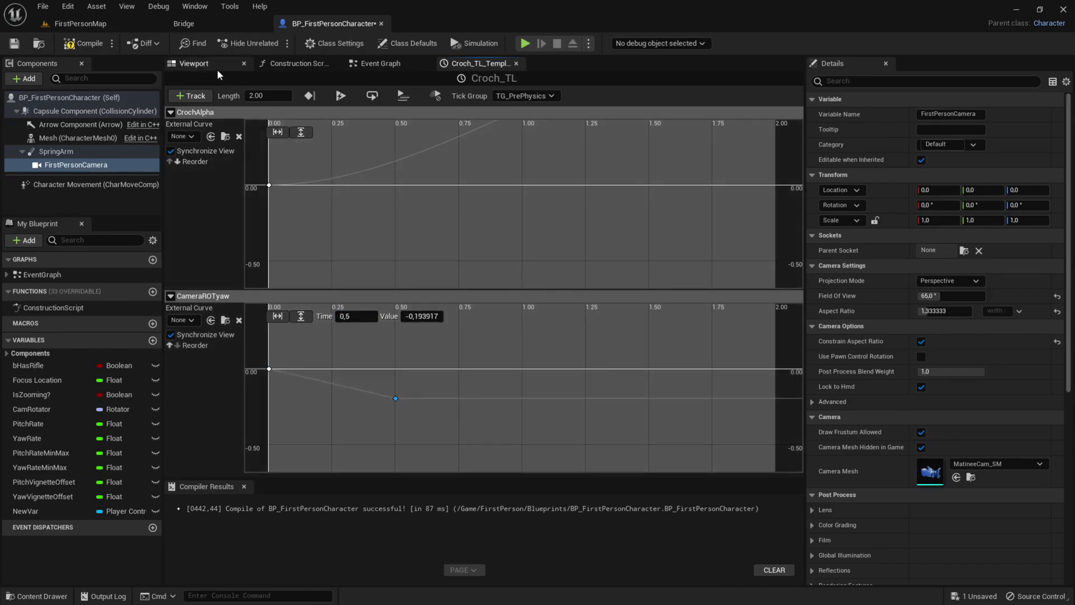
- Rotate the FirstPersonCamera to about -2,87° yaw in the viewport, copy that yaw value, and undo the rotations
left_click(194, 63)
left_click_drag(508, 286, 422, 320, "alt")
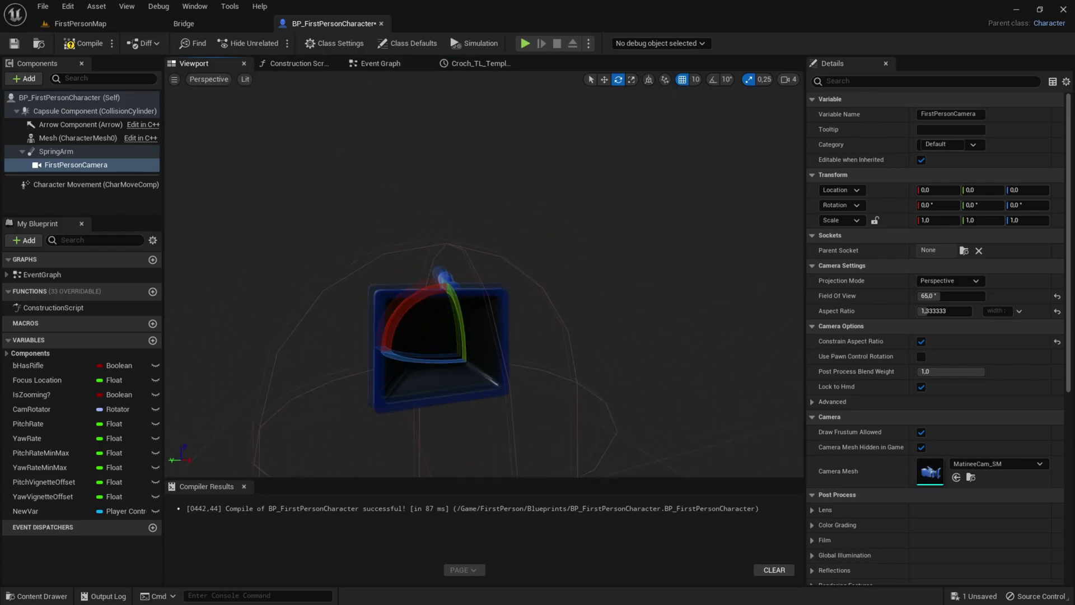
key("ctrl+z")
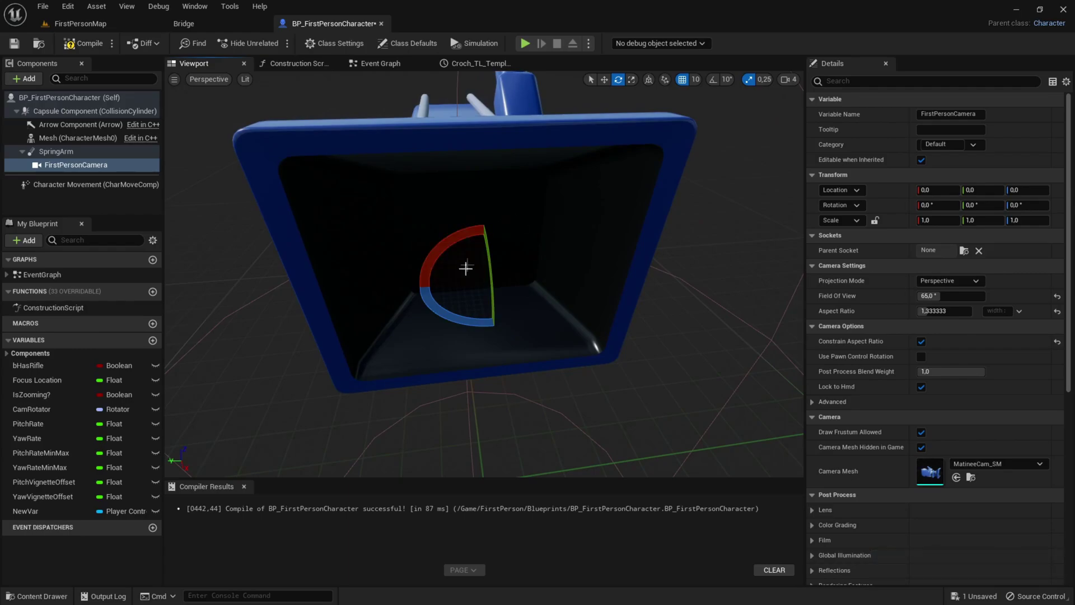
left_click_drag(448, 310, 457, 313)
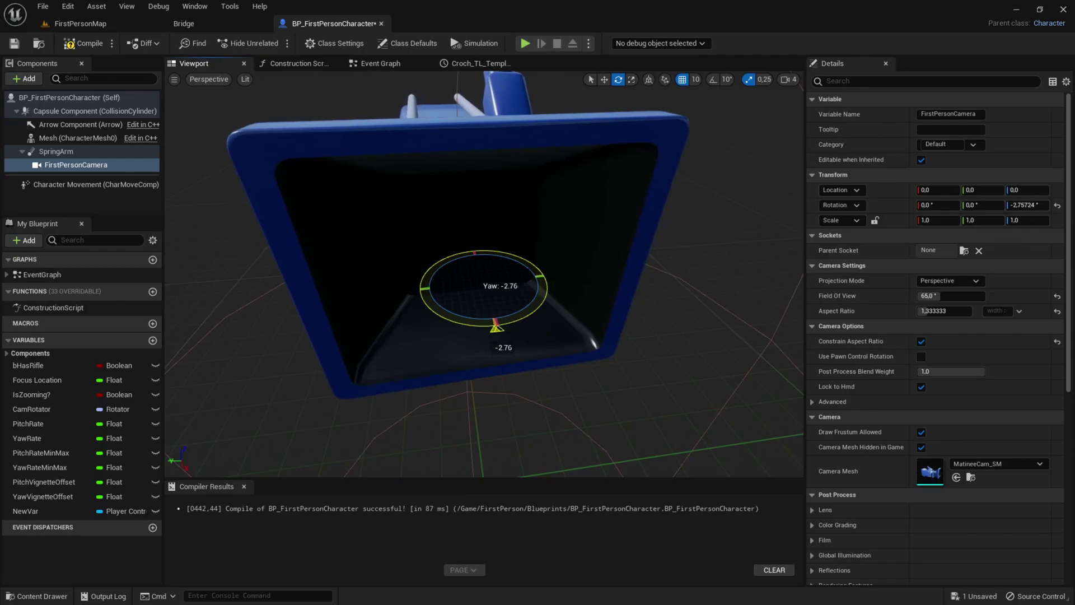
key("f")
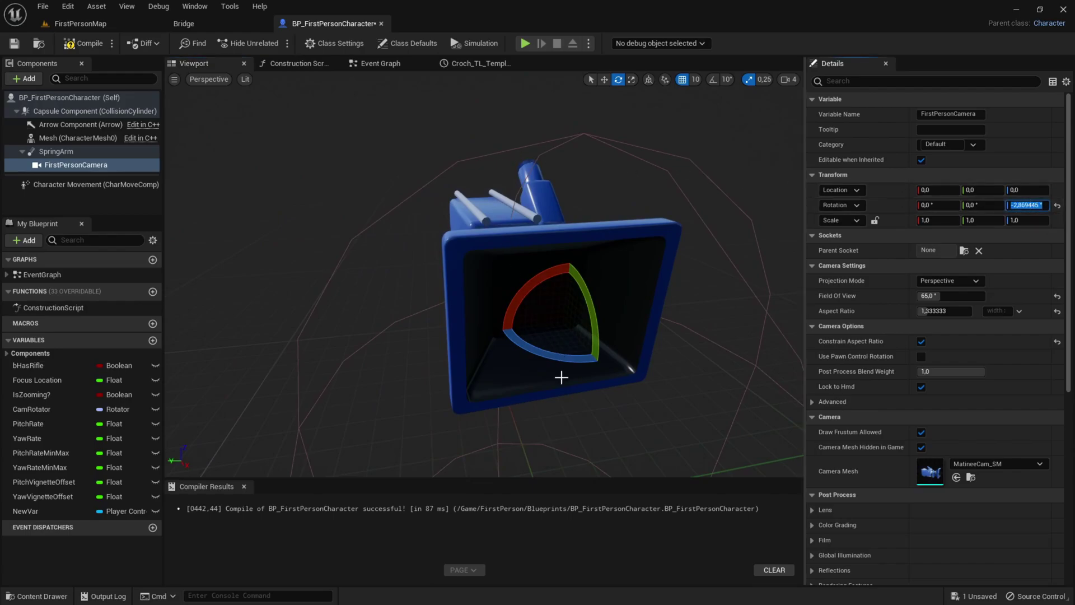
left_click_drag(561, 377, 553, 356)
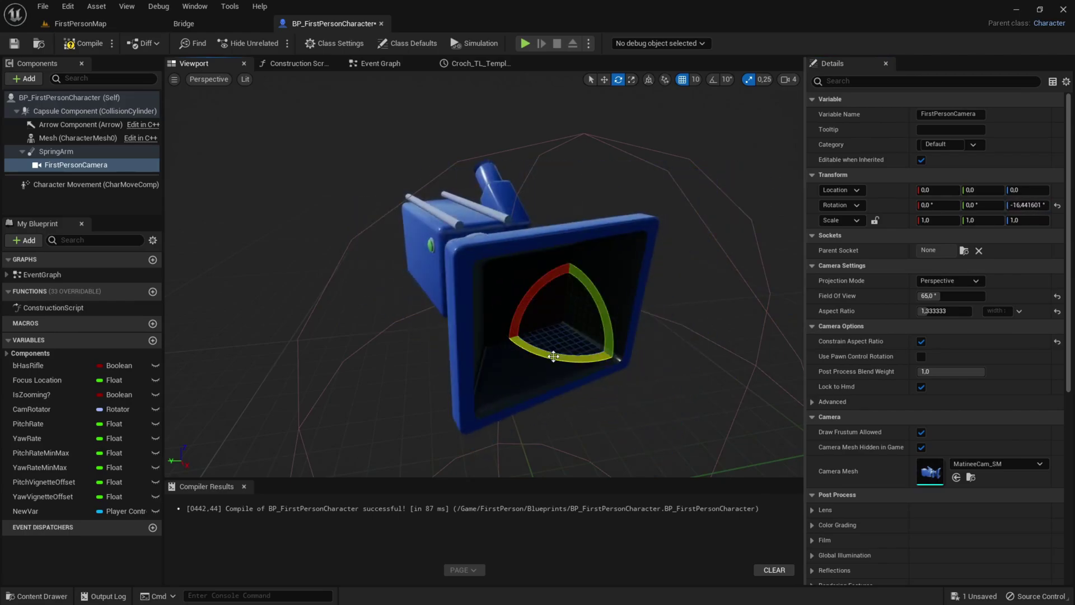
key("ctrl+z")
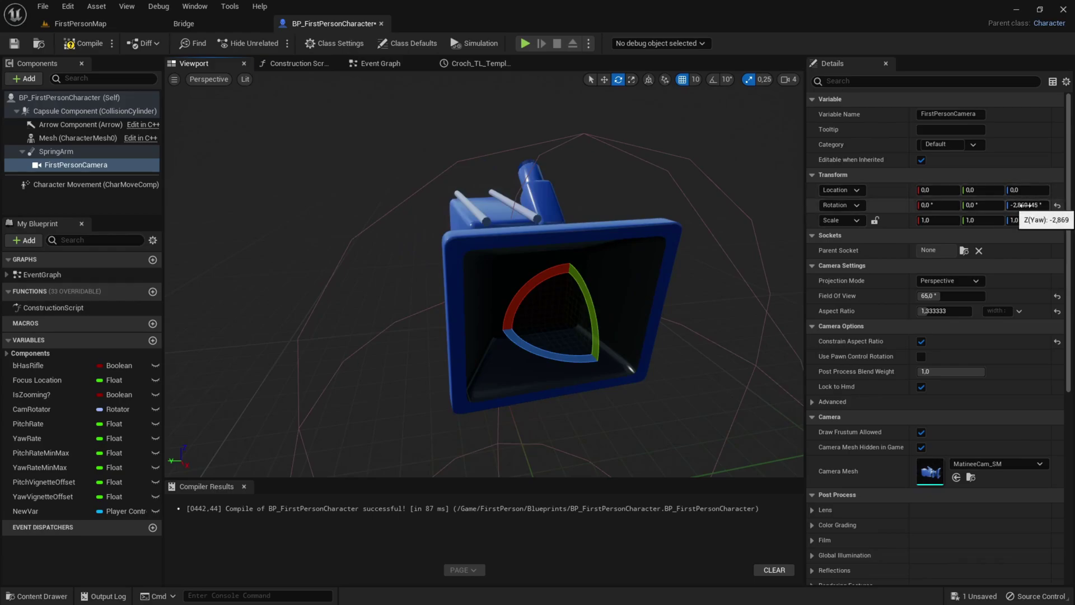
key("ctrl+z")
- Set the value of the CameraROTyaw key at time 0,5 to -2,869445
left_click(375, 64)
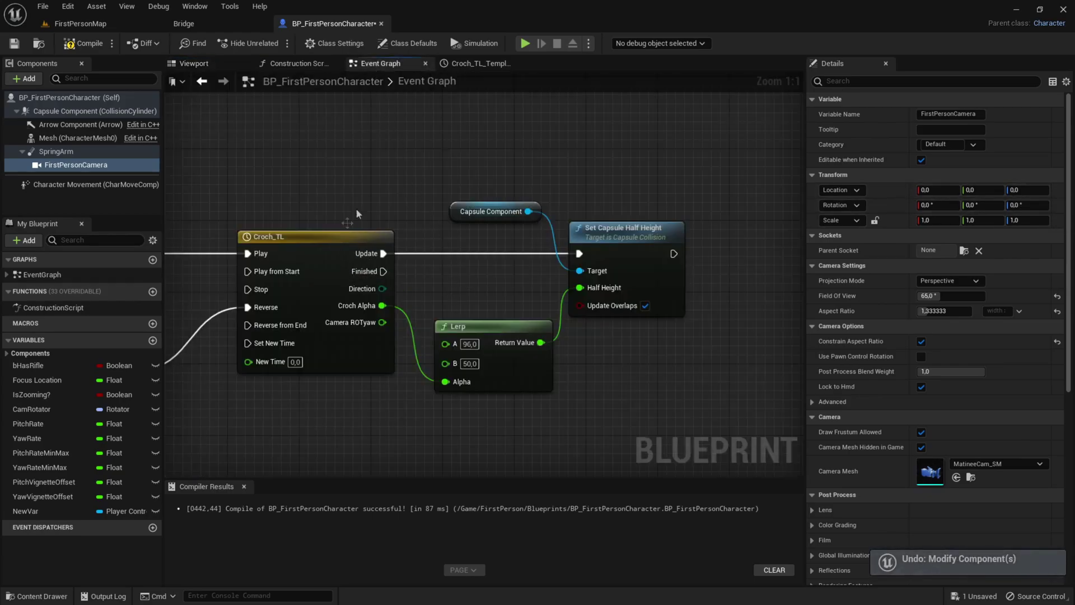
left_click(477, 63)
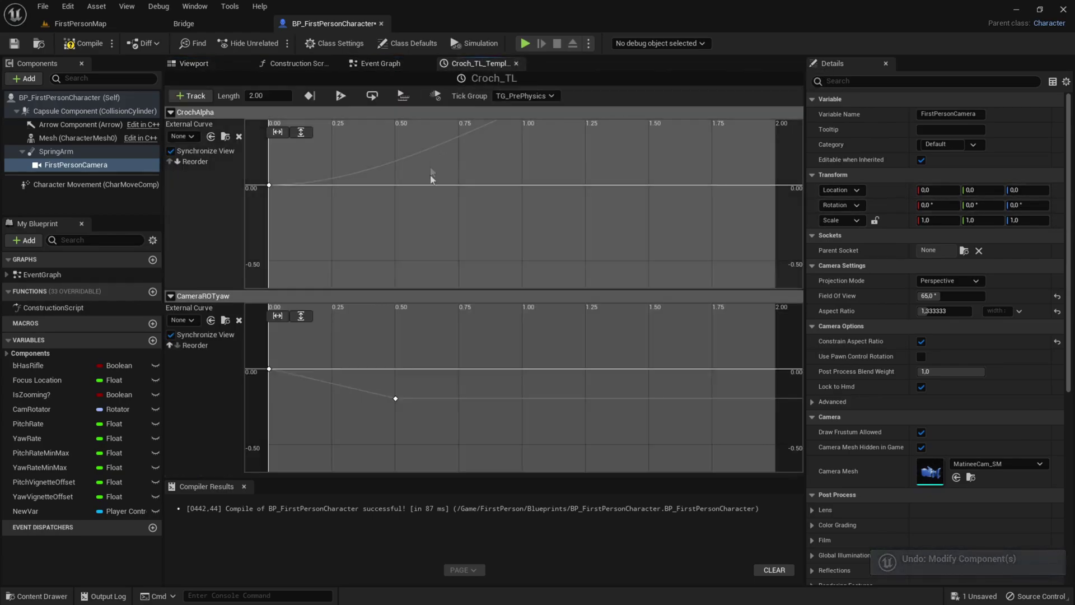
left_click(396, 399)
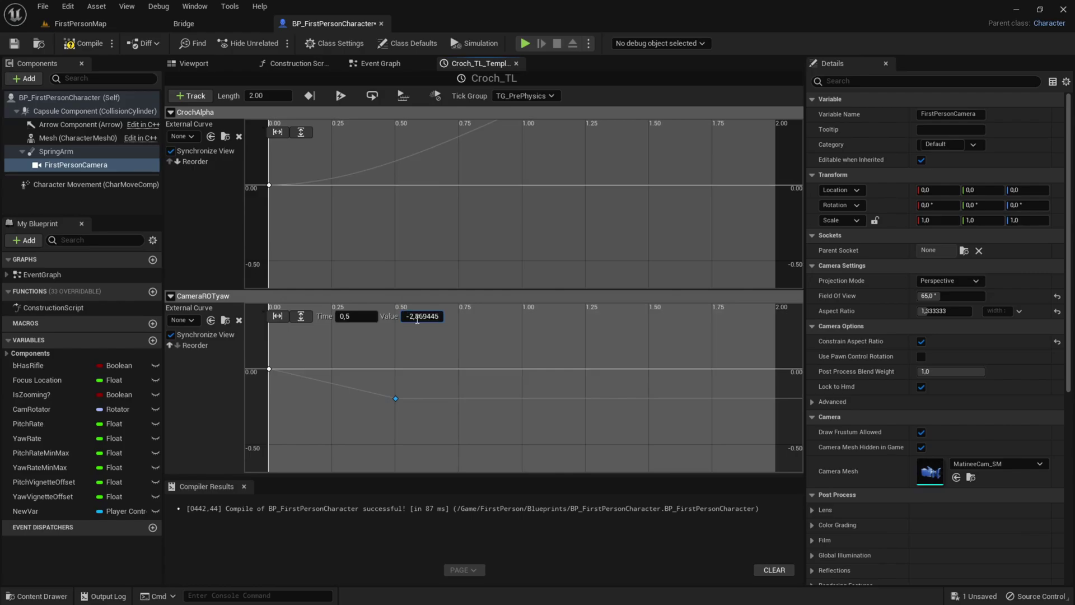
left_click(371, 422)
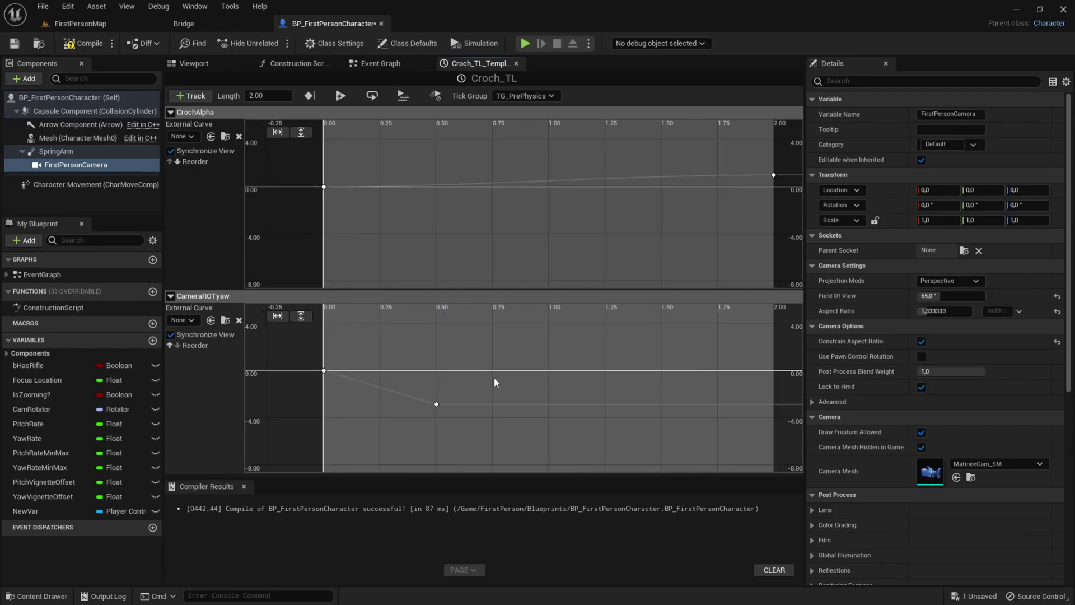
- Add a CameraROTyaw key at time 1,5 with value 2,869445, and save the blueprint
left_click(495, 376, "shift")
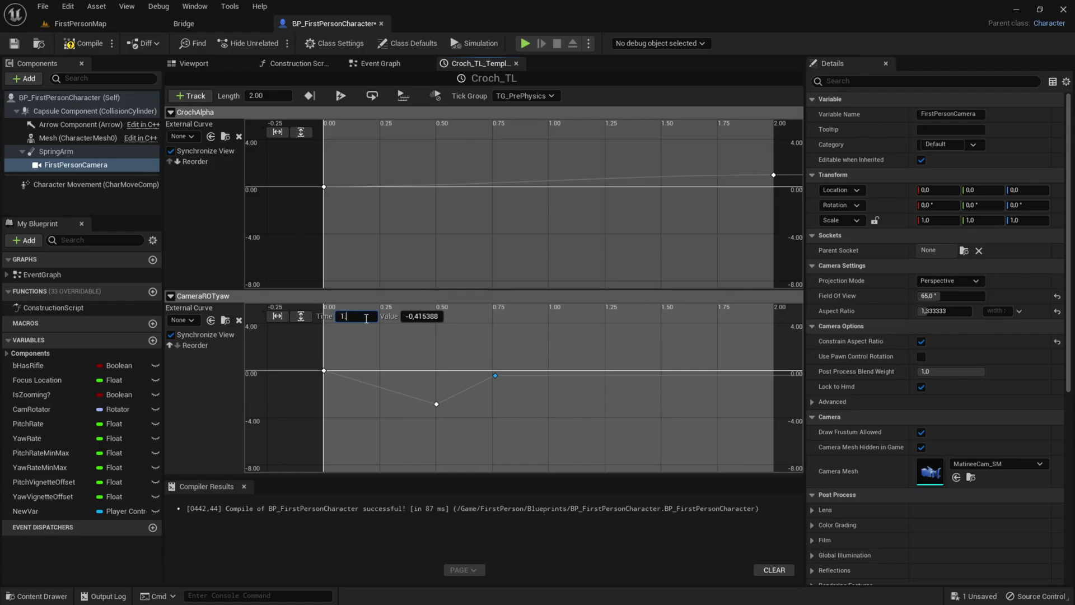
key("ctrl+s")
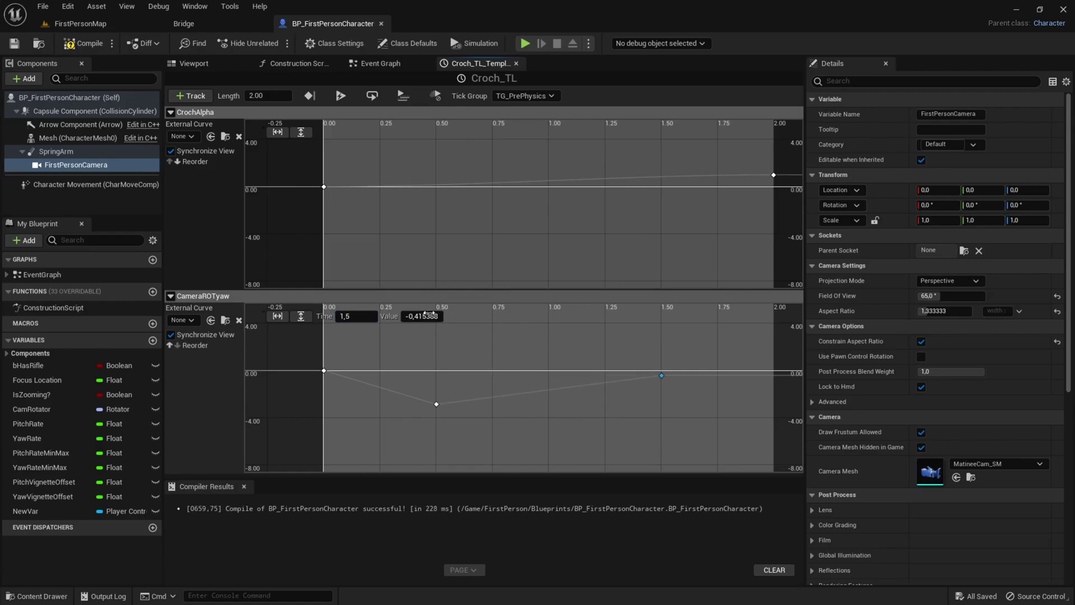
left_click(436, 403)
left_click(662, 376)
key("Home")
key("Delete")
key("Return")
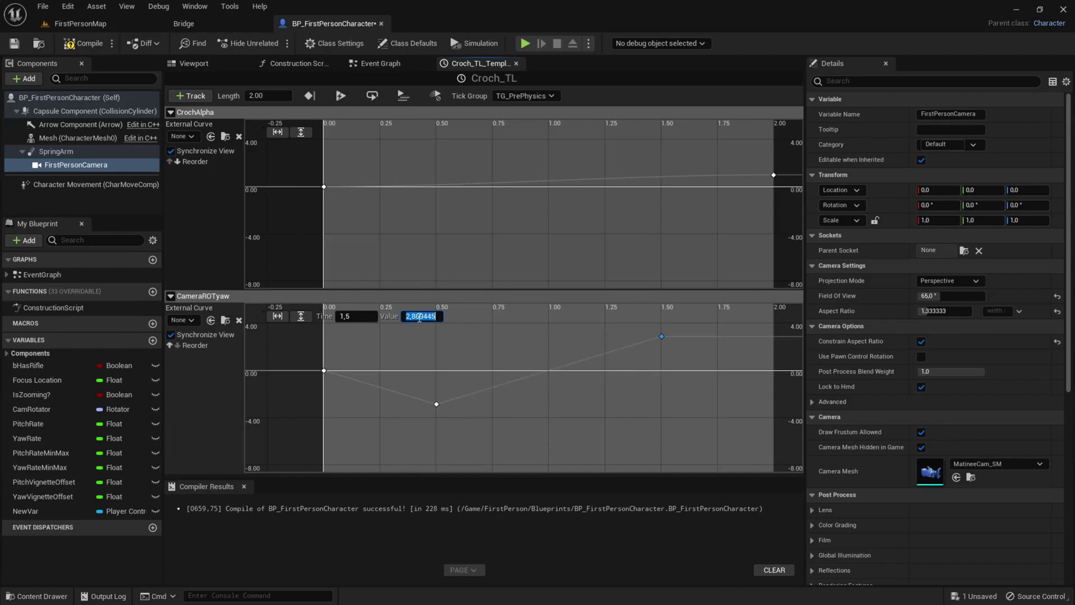
left_click(673, 349)
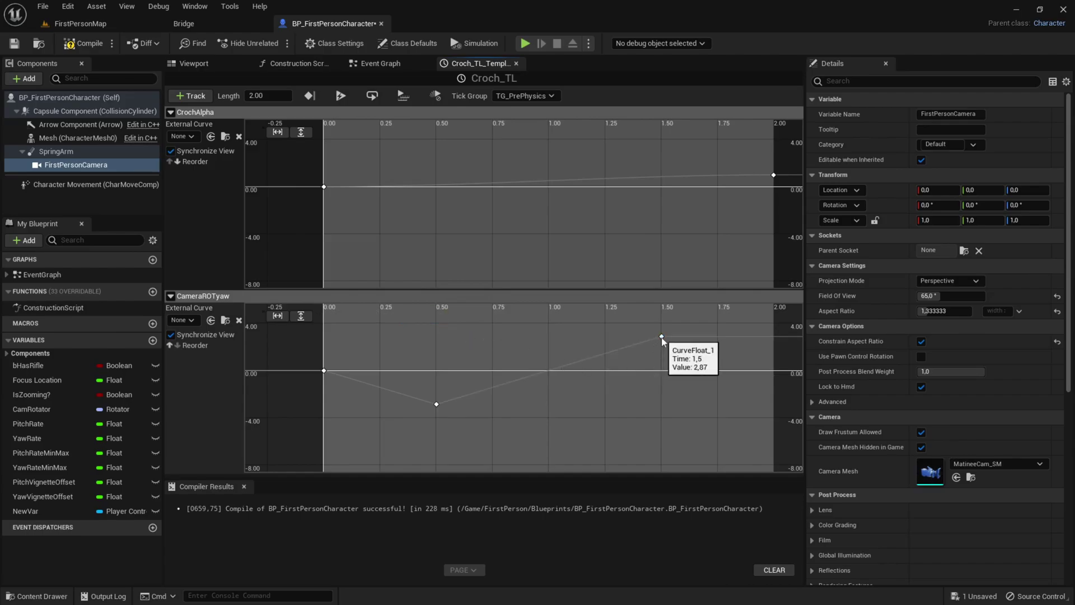
- Add a final key to the CameraROTyaw curve at time 2,0 with value 0
left_click(736, 359, "shift")
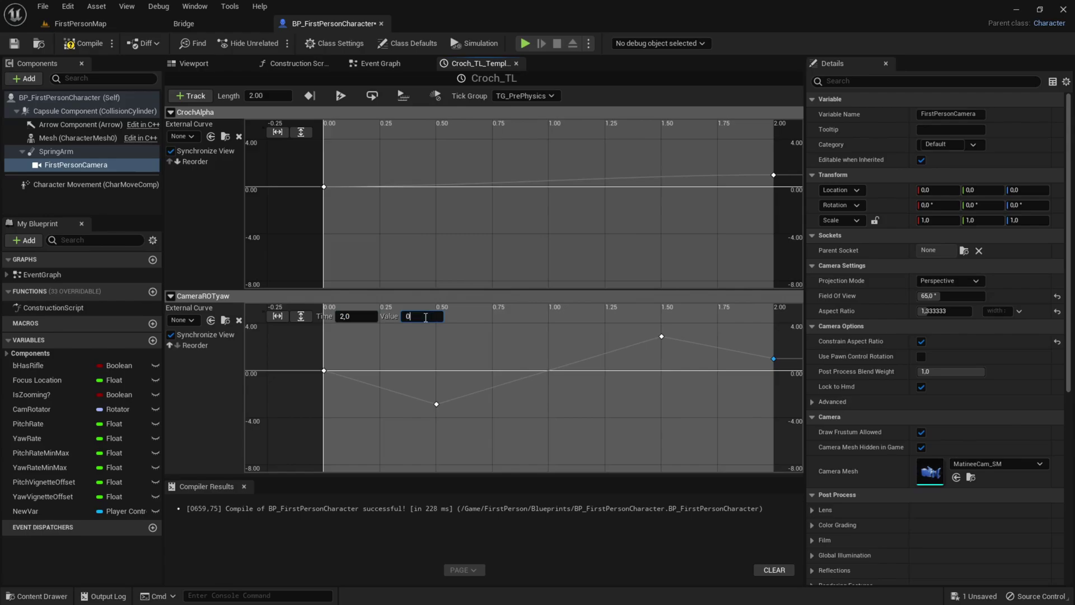
left_click(555, 336)
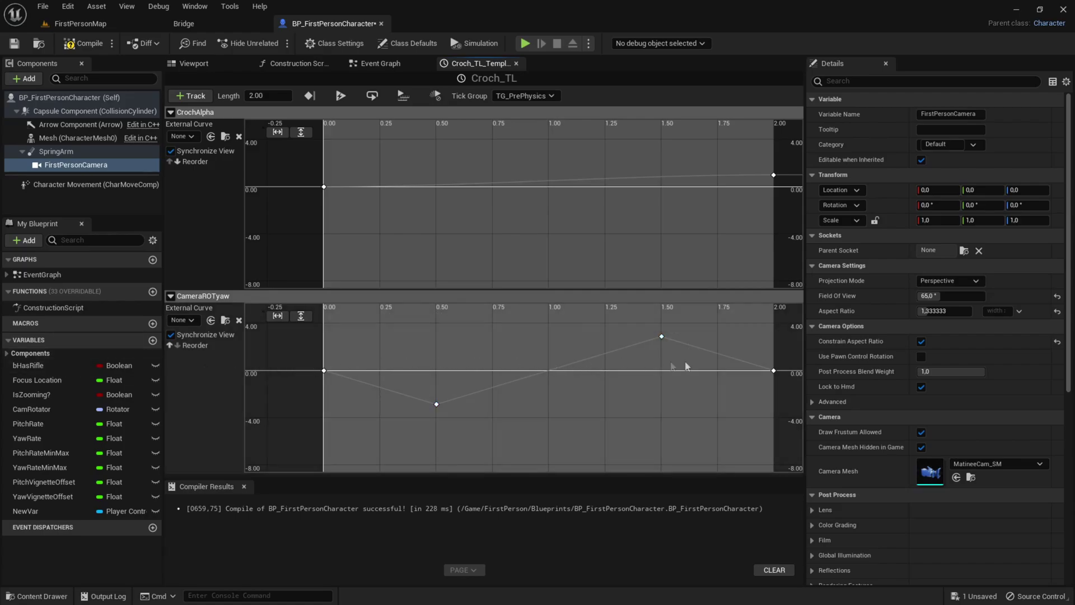
left_click(437, 403)
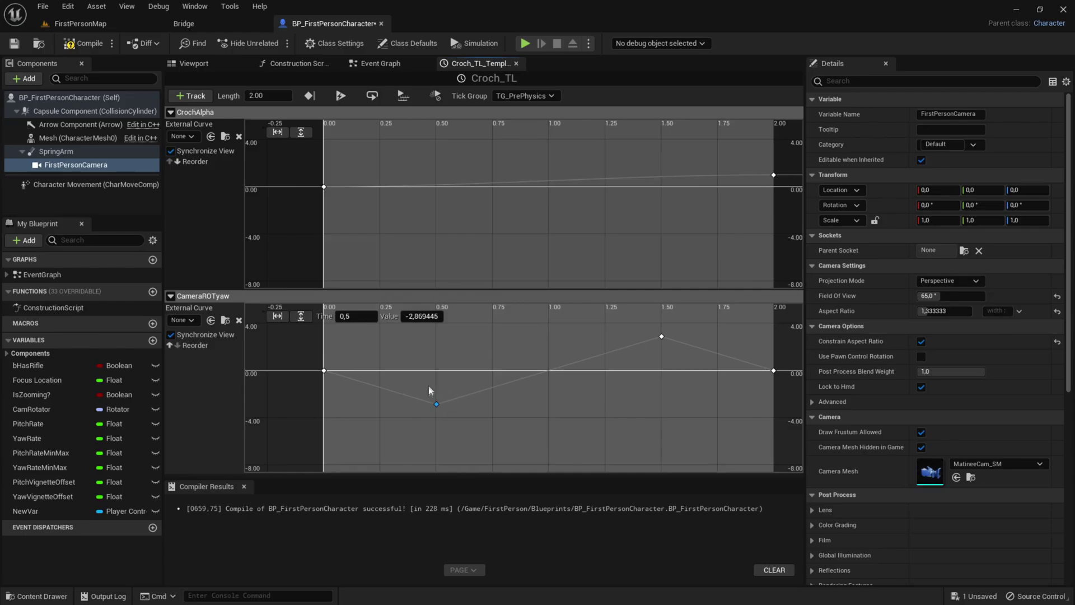
left_click(661, 337)
left_click(621, 341)
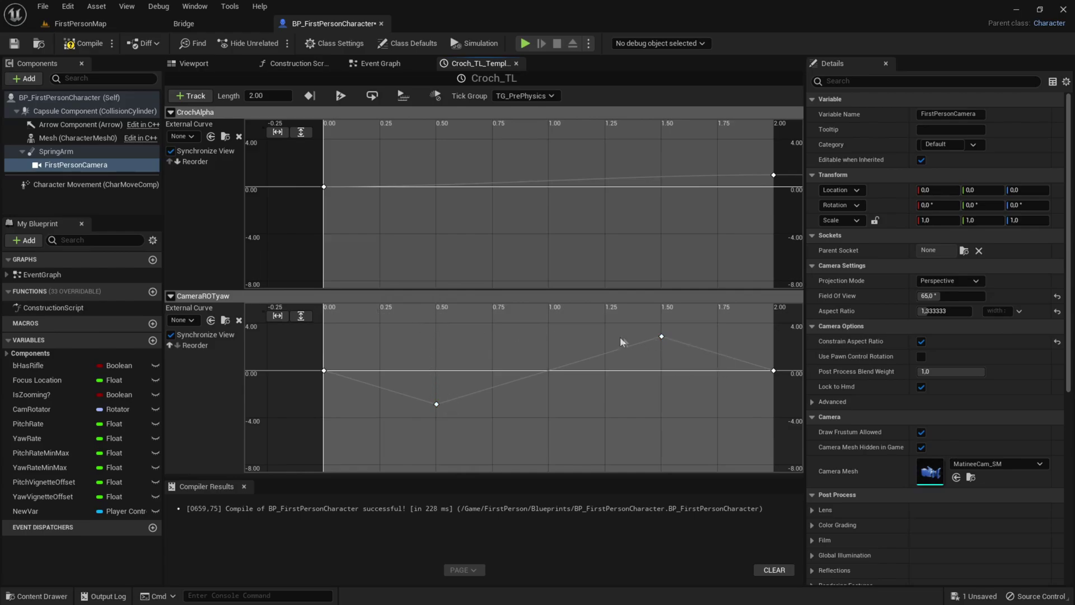
left_click(437, 406)
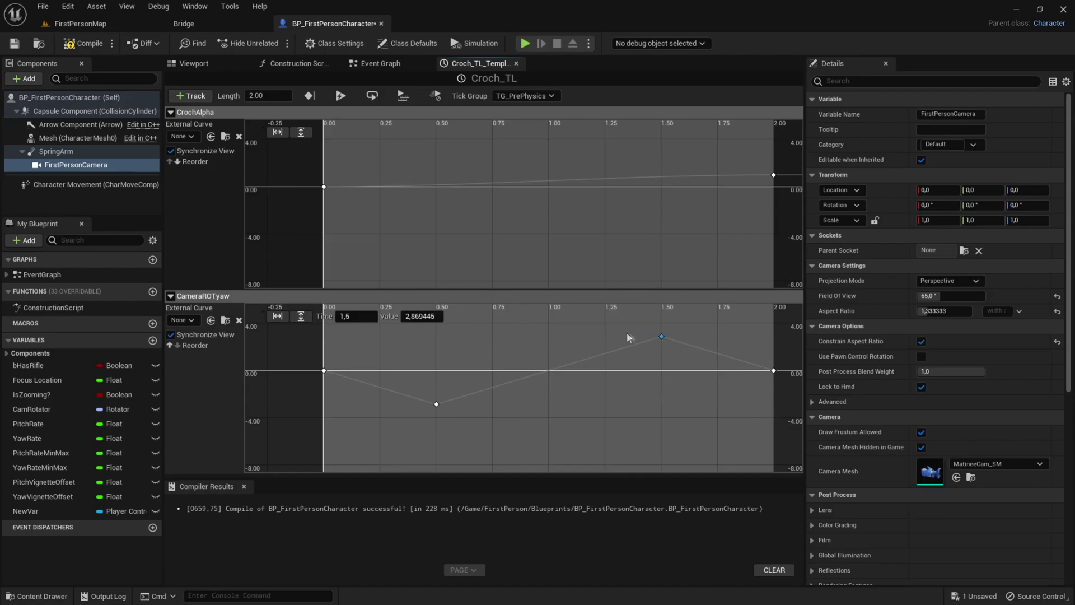
left_click(527, 347)
- Set the key interpolation to Auto for the CameraROTyaw keys at times 0,5, 1,5 and 0
mouse_move(437, 404)
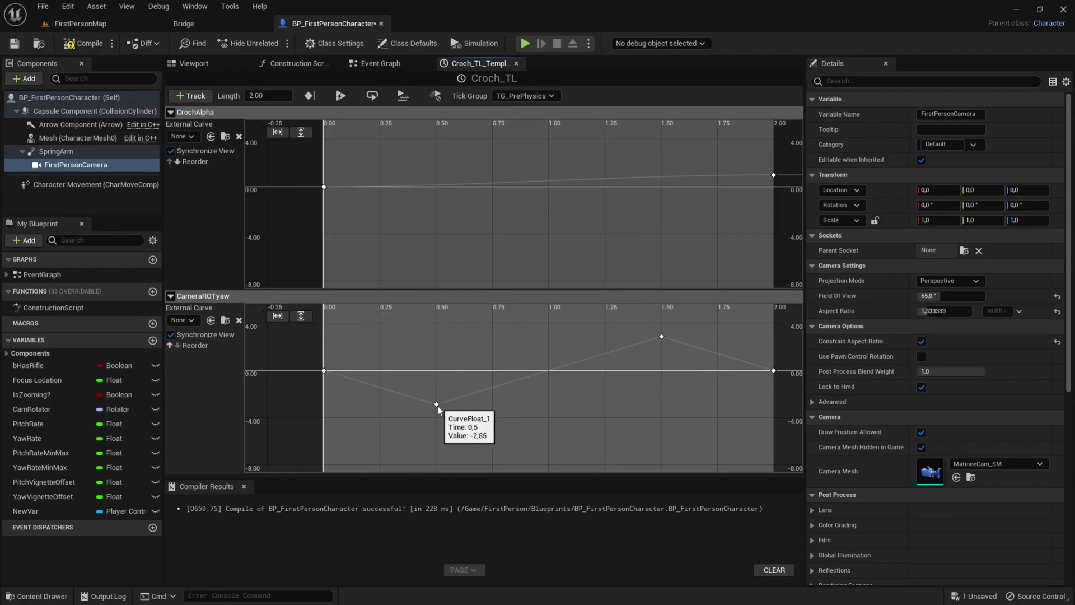
right_click(437, 404)
left_click(476, 429)
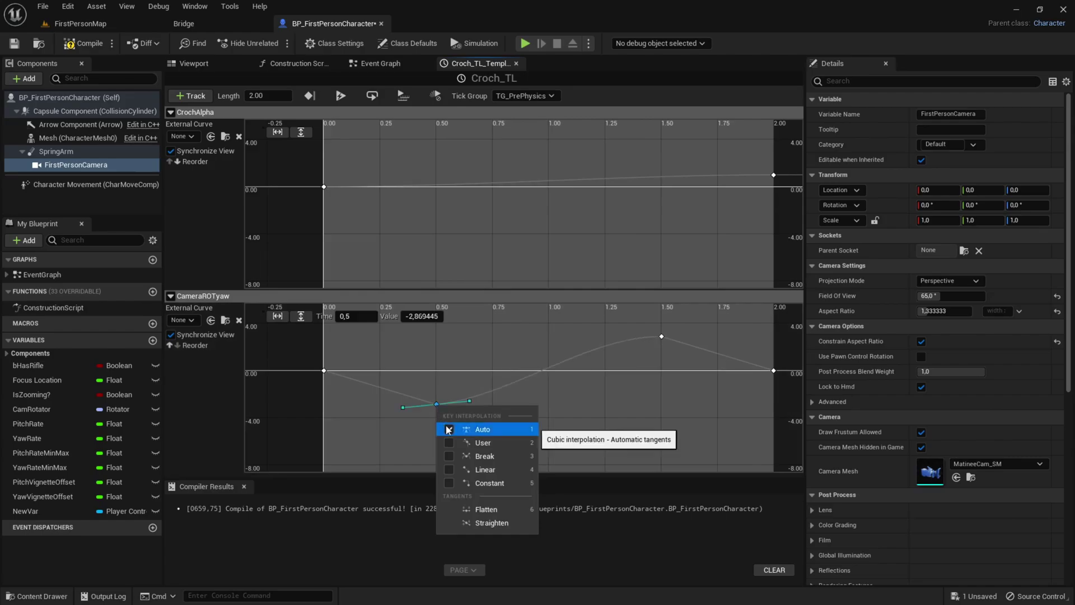
left_click(589, 393)
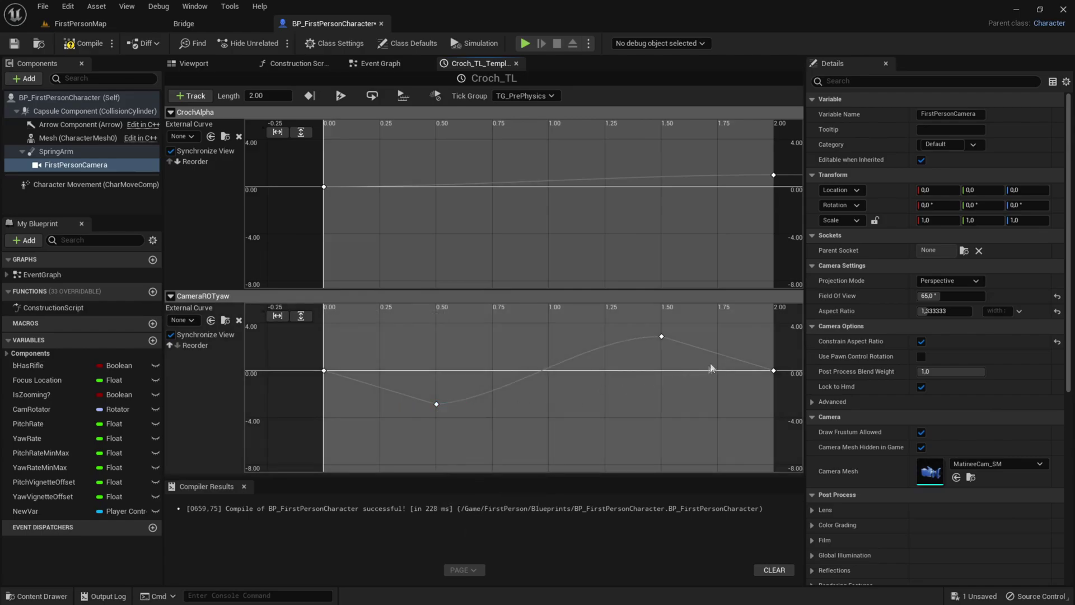
right_click(665, 339)
left_click(674, 361)
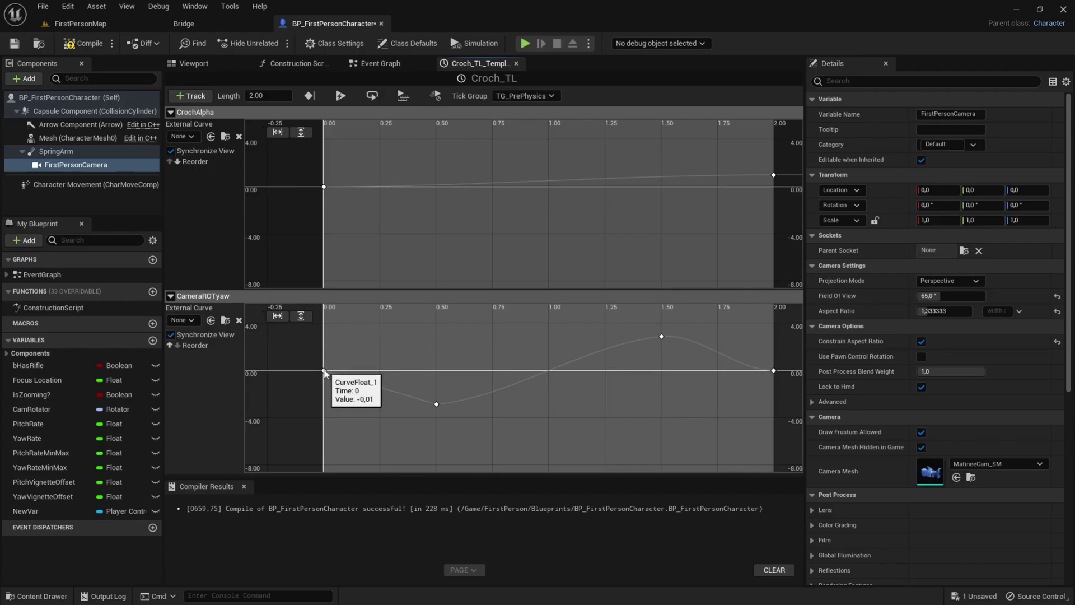
right_click(325, 372)
left_click(340, 396)
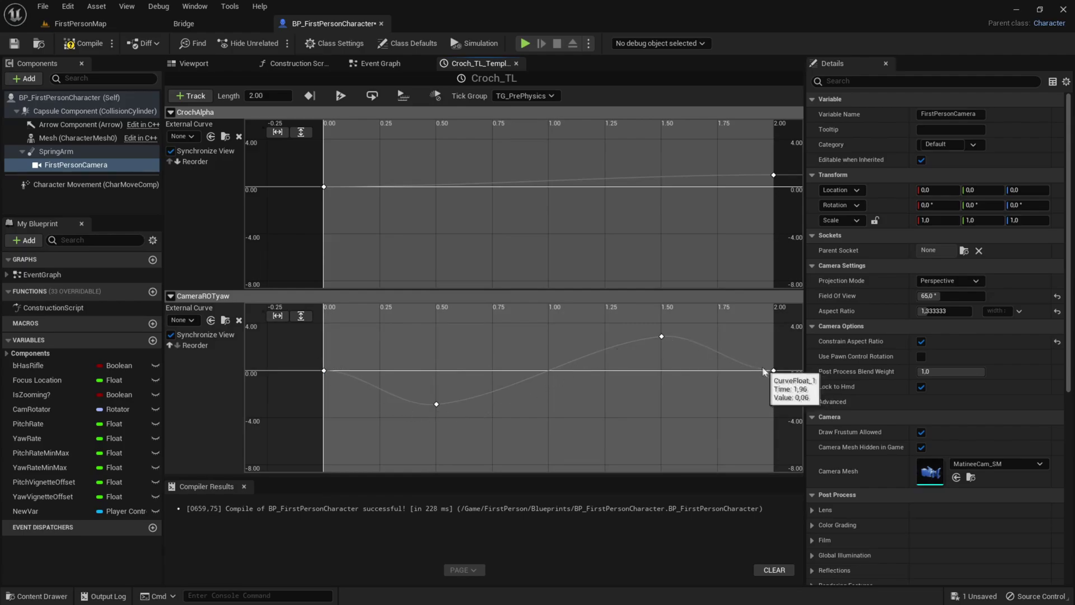
- Compile and save the blueprint, and return to the Event Graph
left_click(84, 43)
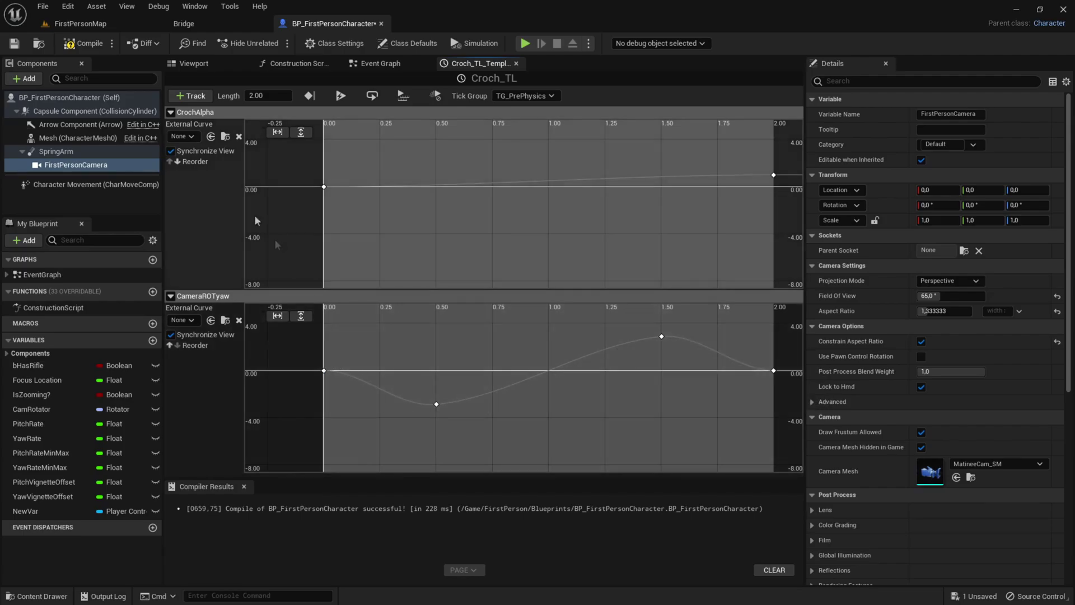
left_click(14, 43)
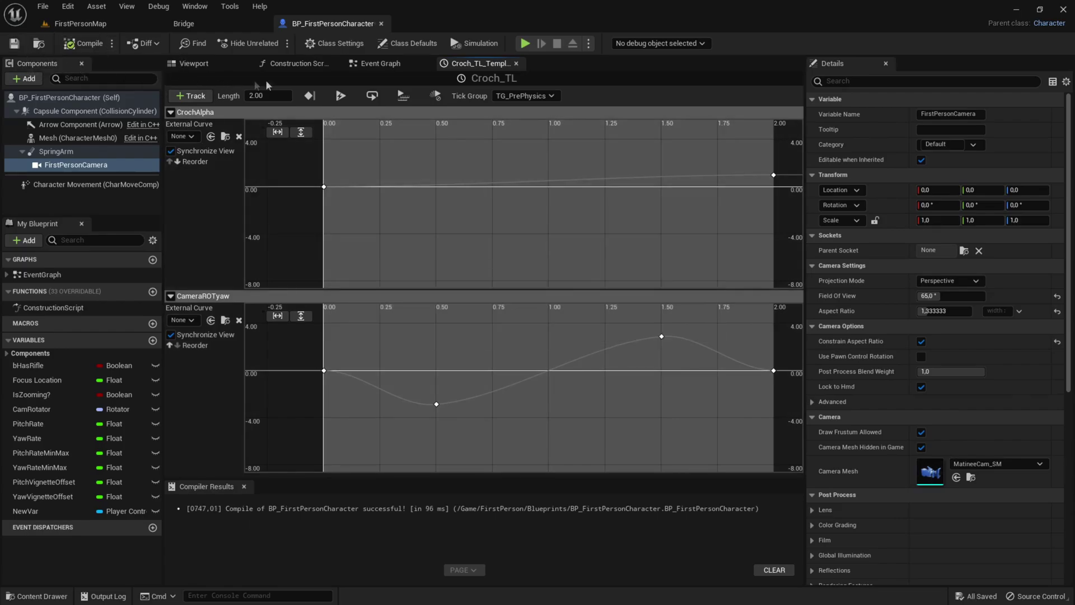
left_click(375, 63)
key("ctrl+z")
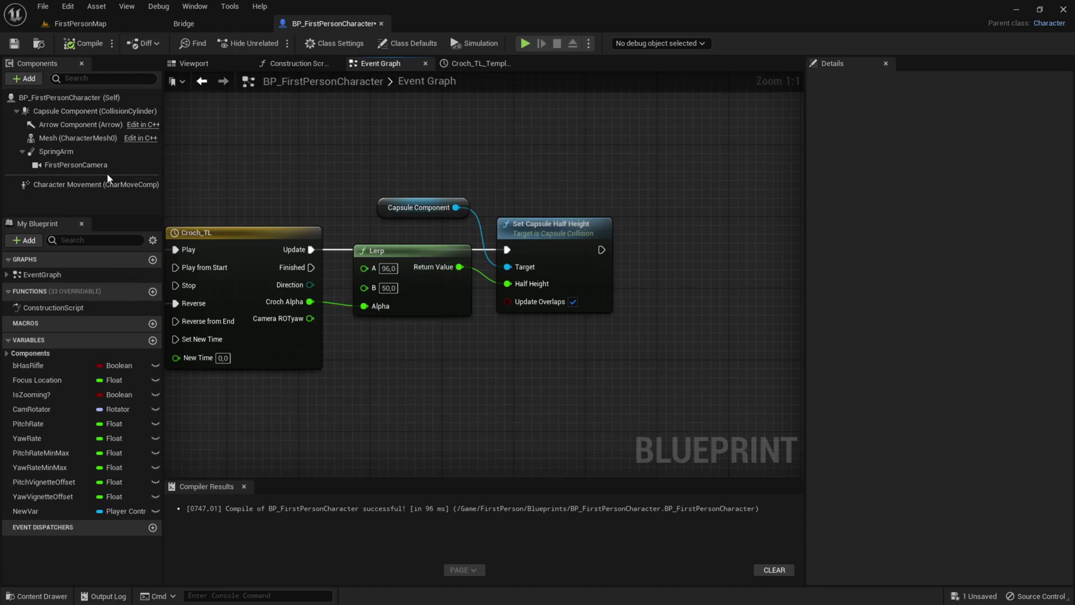
- Add a First Person Camera reference to the Event Graph and place it after the Set Capsule Half Height node
left_click_drag(78, 165, 680, 166)
right_click_drag(680, 167, 523, 244)
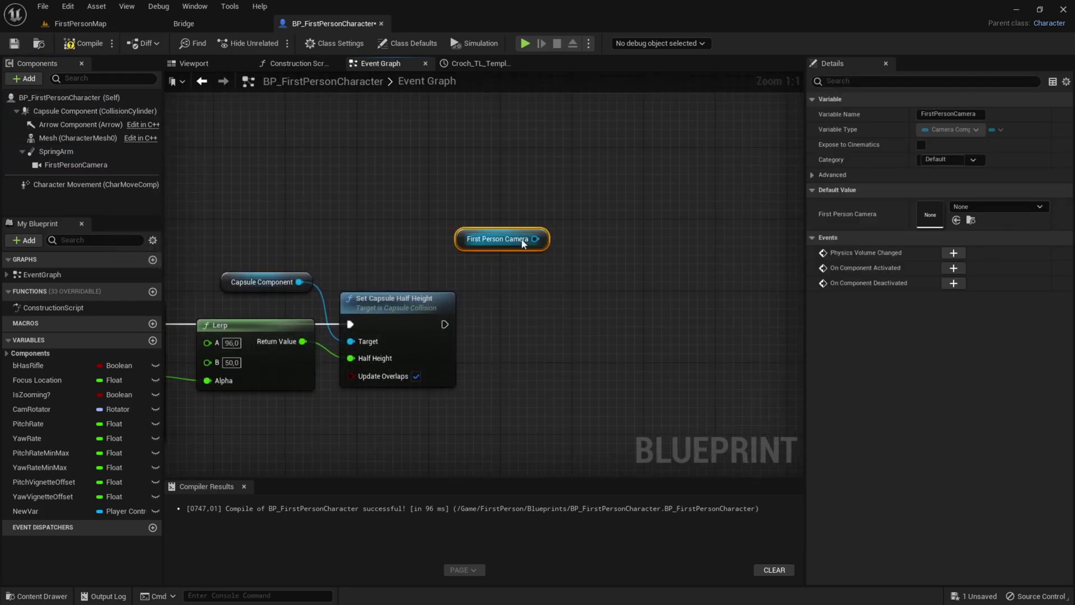
left_click_drag(522, 242, 549, 242)
left_click(50, 164)
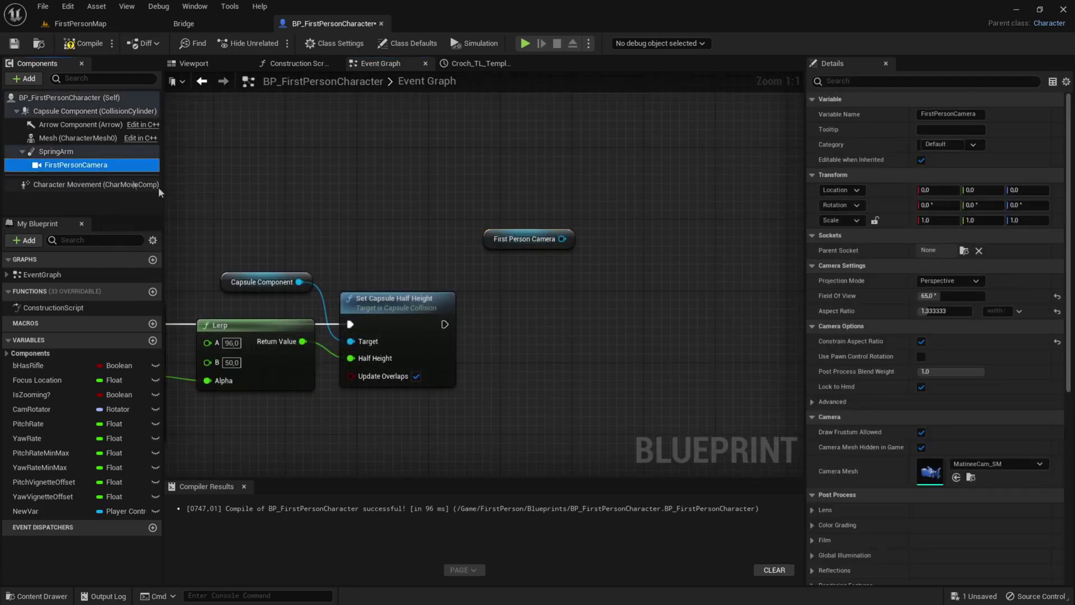
left_click(521, 242)
left_click_drag(521, 242, 509, 257)
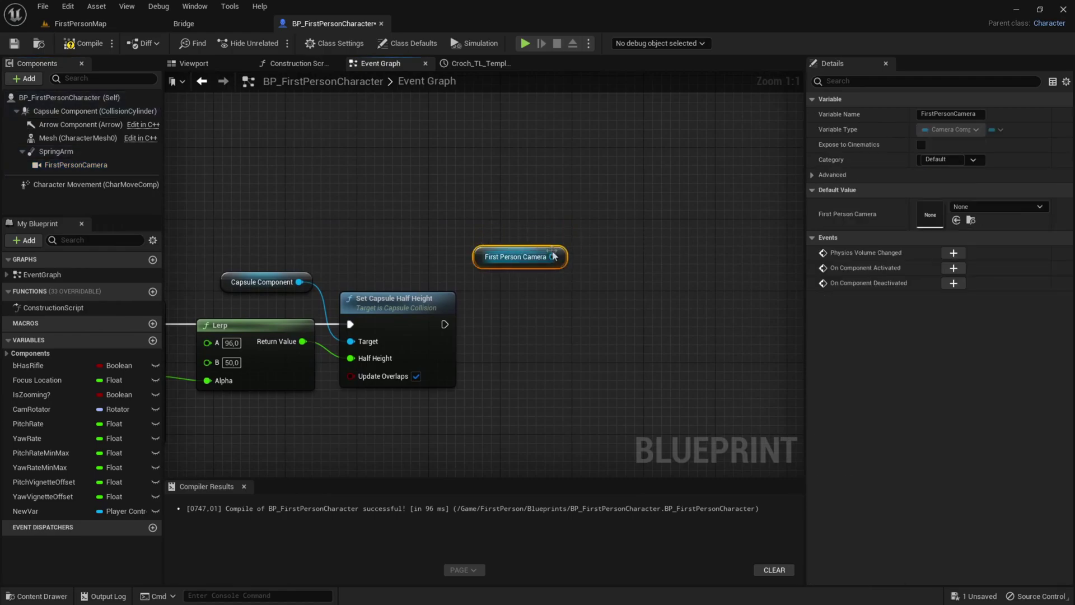
right_click_drag(558, 243, 485, 212)
- Create a Set Relative Rotation node targeting First Person Camera and run it after Set Capsule Half Height
left_click_drag(480, 225, 553, 323)
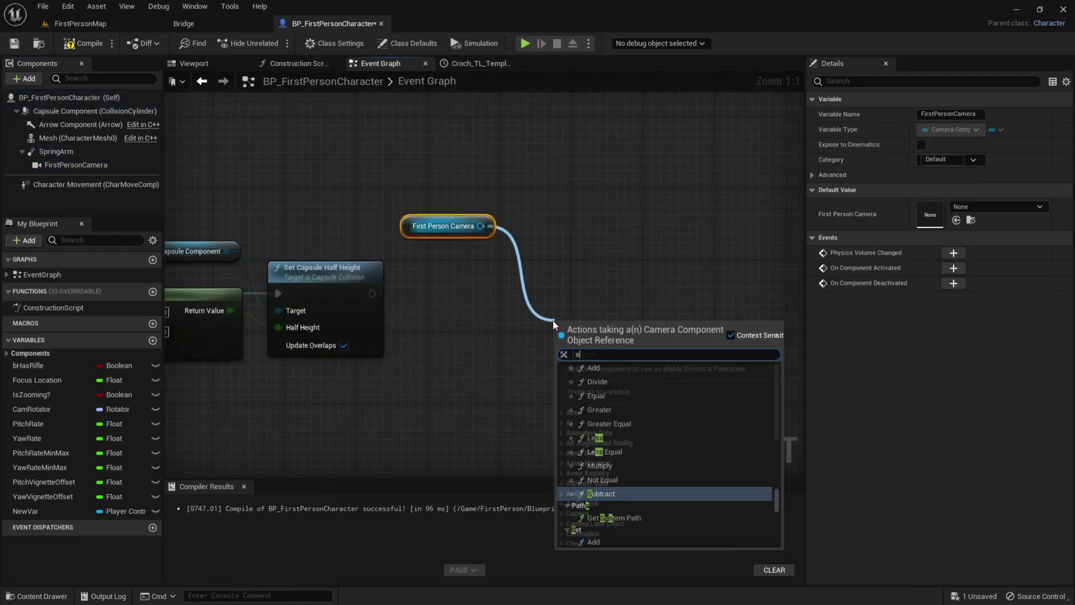
type("set relative")
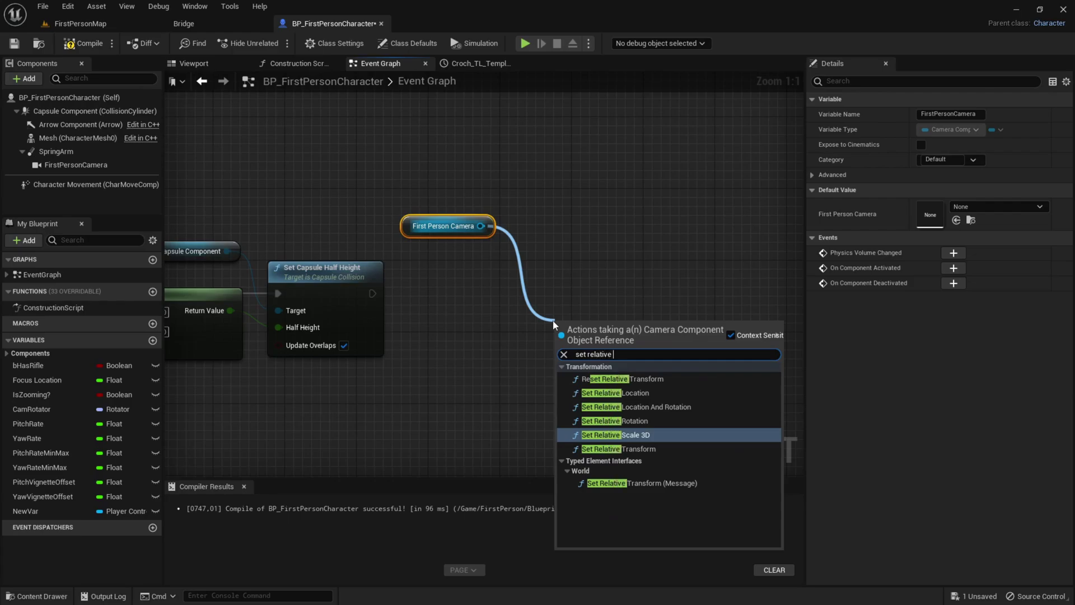
left_click(615, 421)
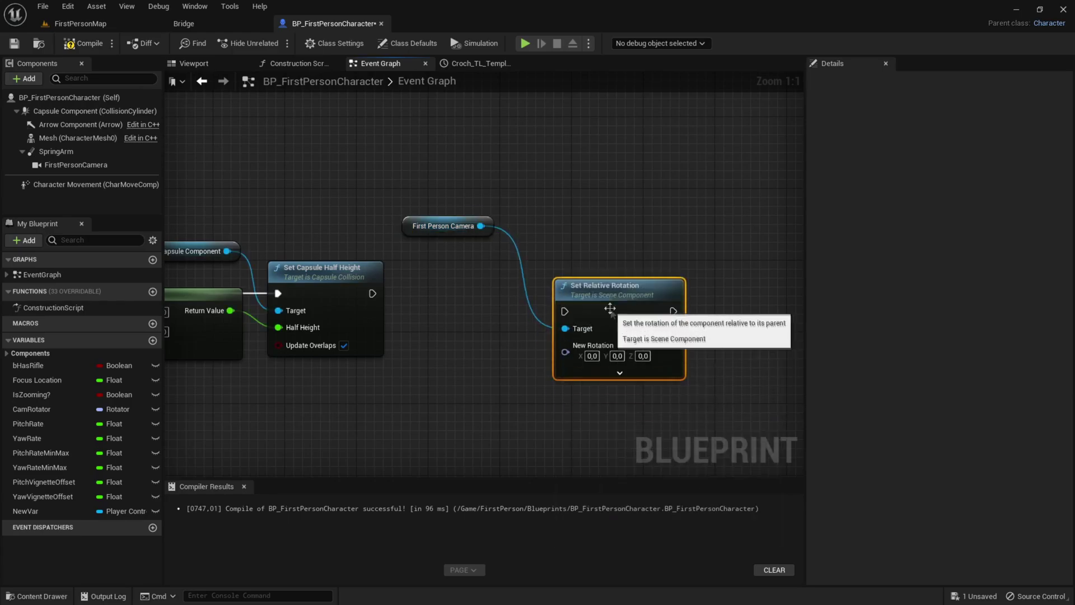
left_click_drag(371, 292, 518, 291)
right_click_drag(530, 260, 601, 206)
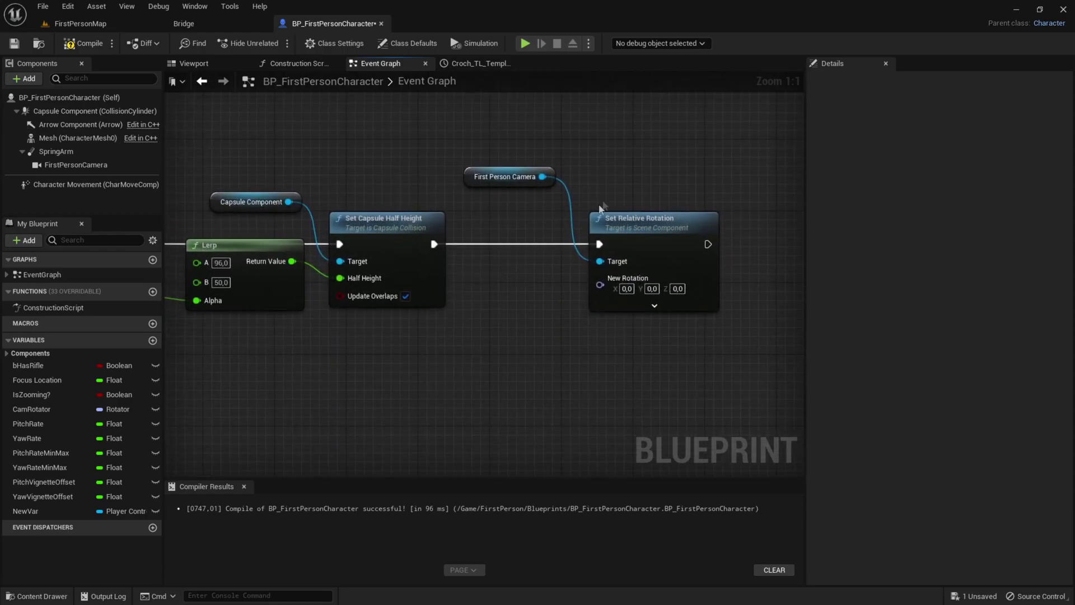
- Split the New Rotation pin and connect the timeline's Camera ROTyaw output to New Rotation Z (Yaw)
right_click(599, 285)
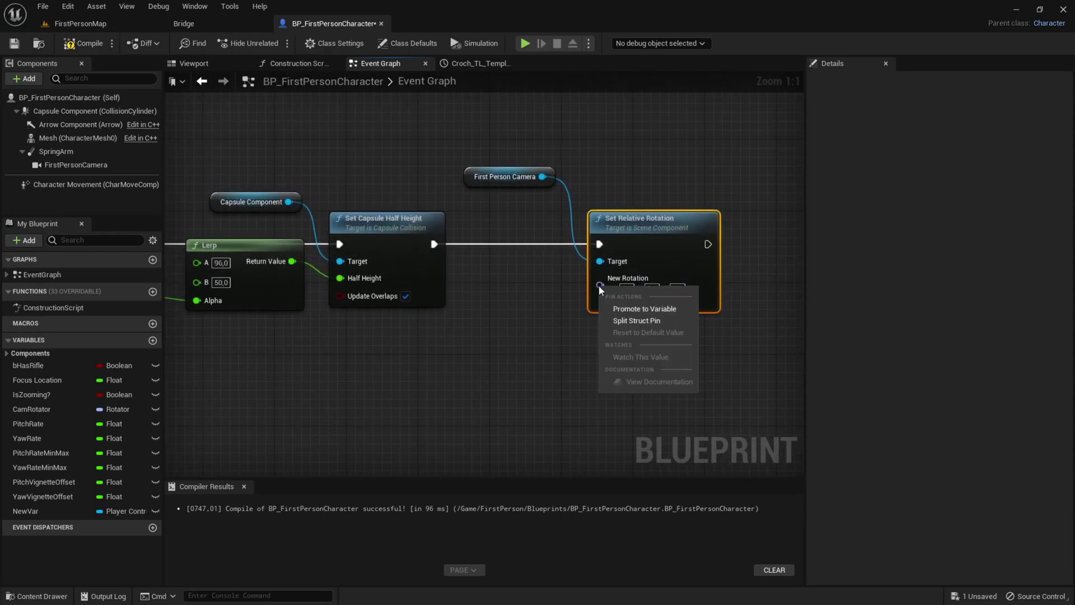
left_click(631, 327)
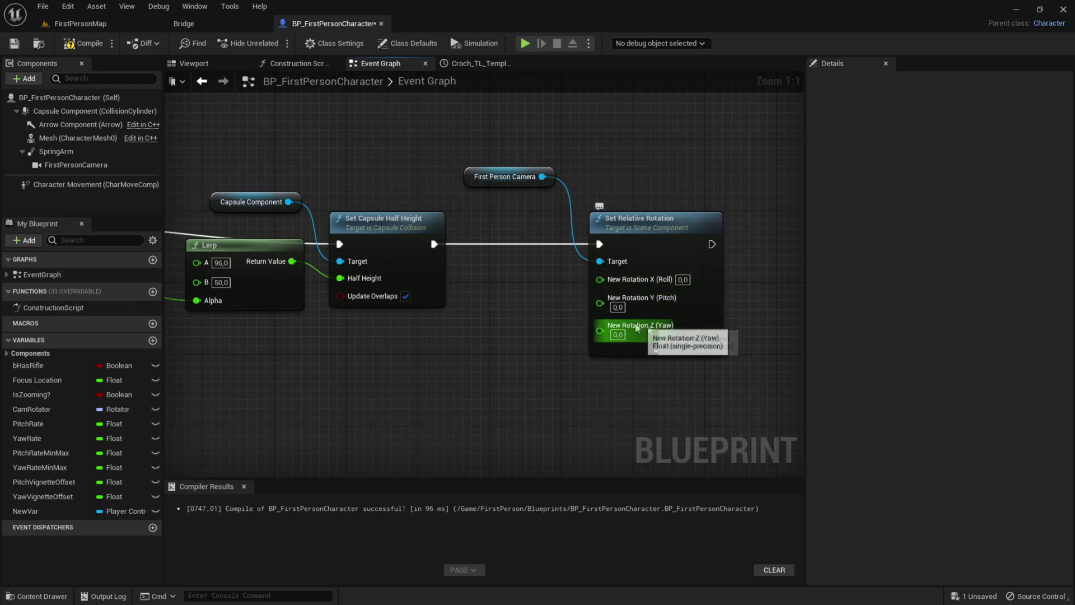
right_click_drag(540, 318, 653, 312)
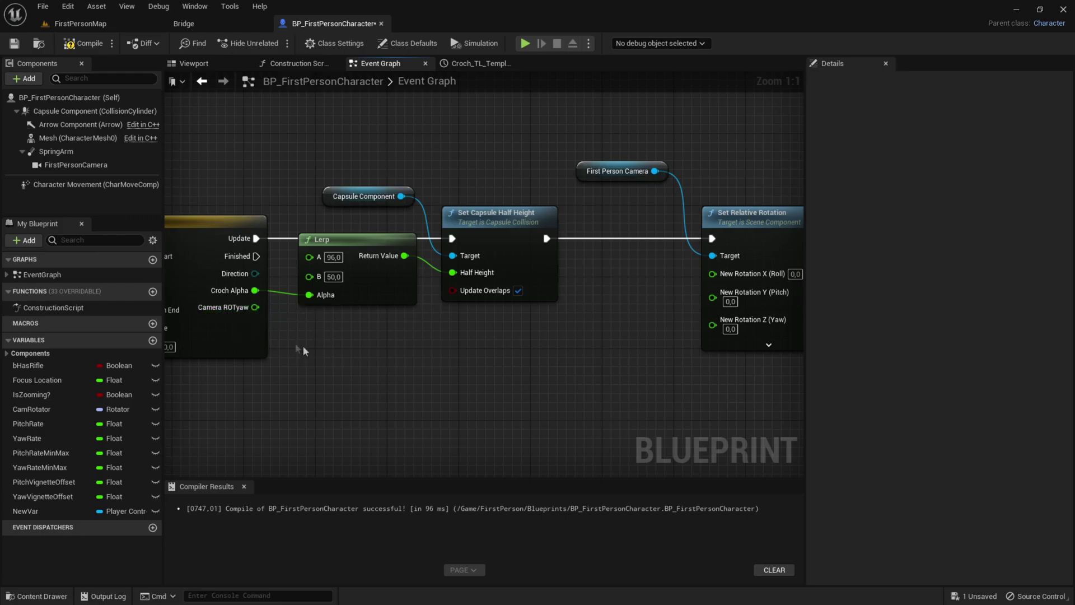
left_click_drag(712, 326, 249, 310)
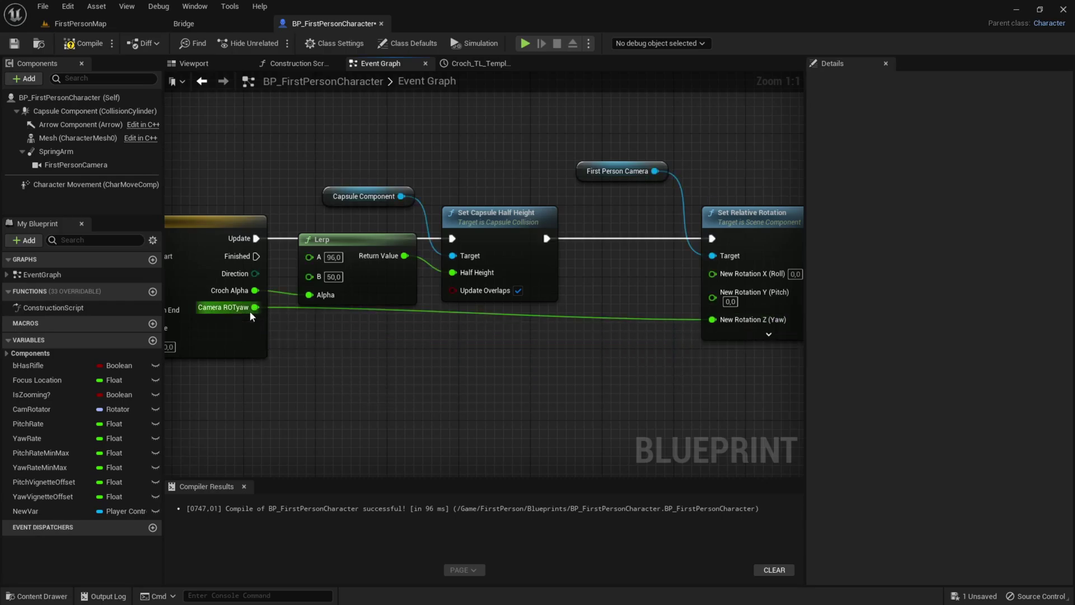
right_click_drag(503, 391, 472, 388)
scroll(471, 392, "down", 3)
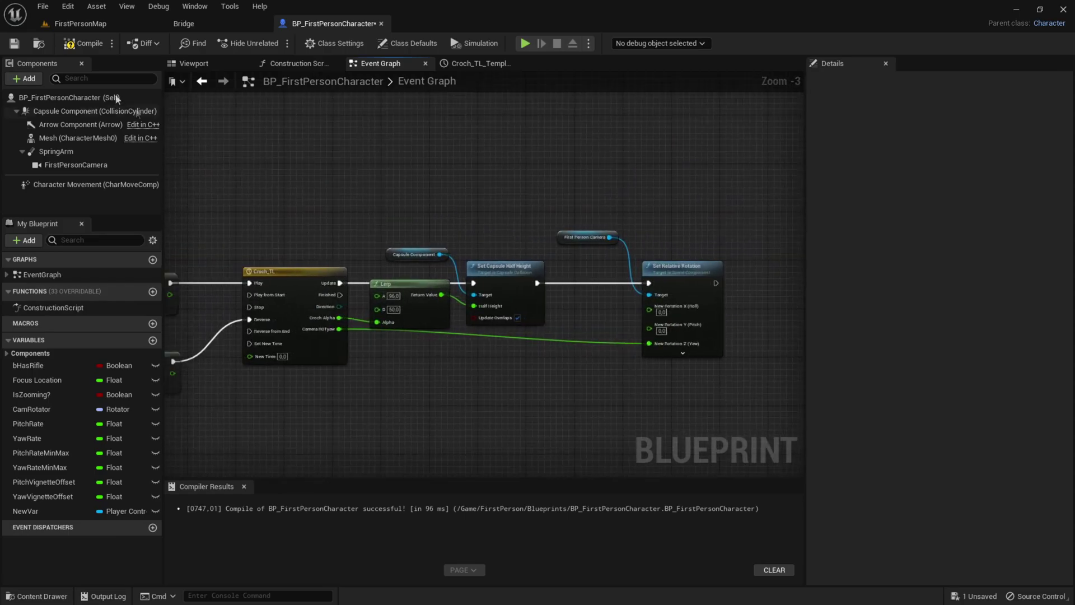
- Compile the blueprint and play-test the crouch camera sway full screen in FirstPersonMap
left_click(83, 44)
left_click(85, 25)
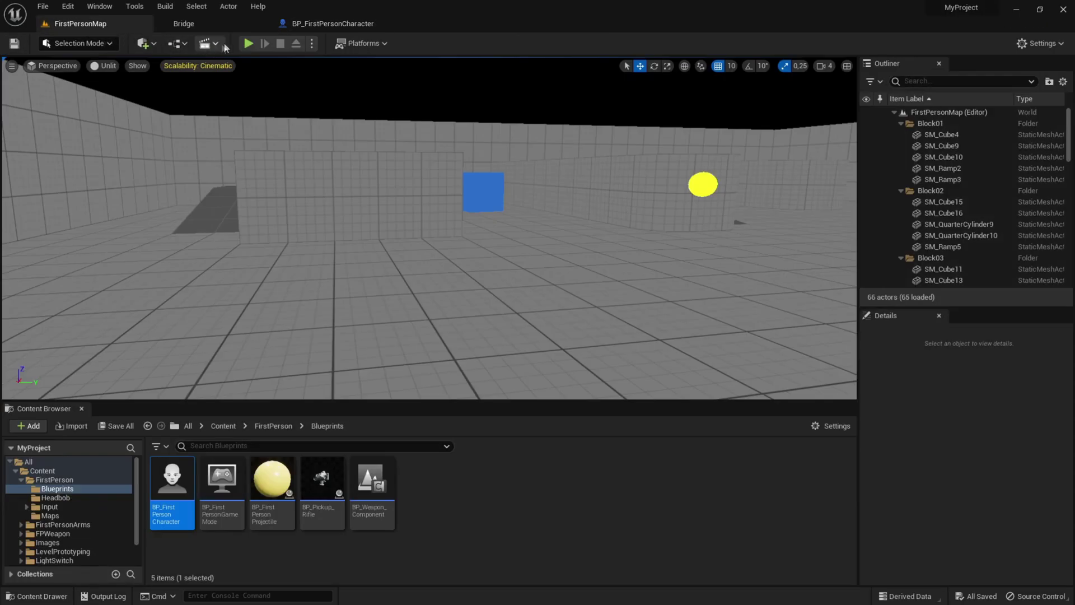
left_click(248, 43)
key("F11")
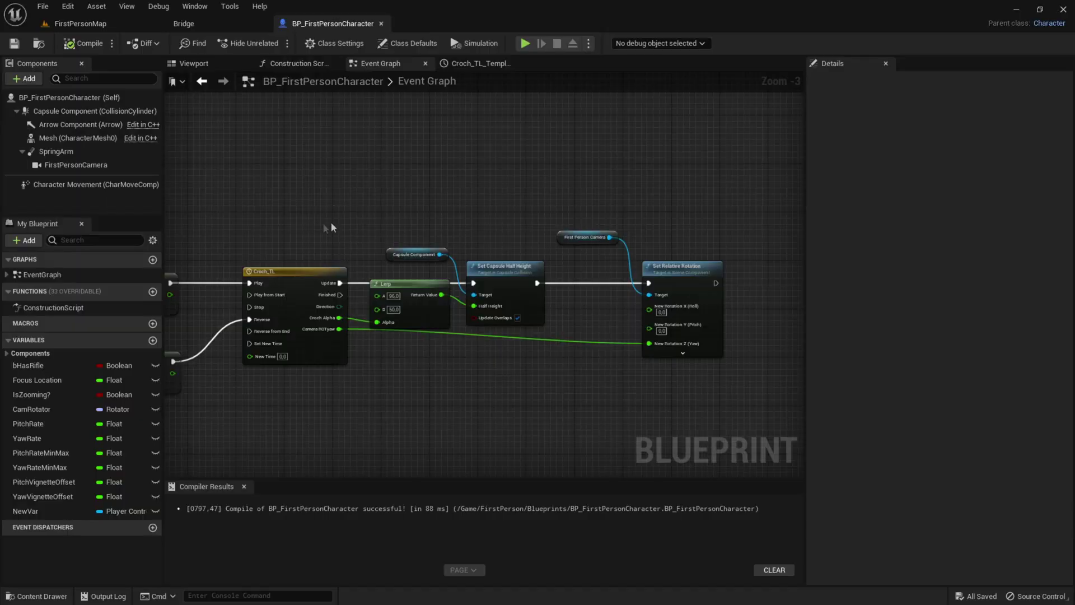
- Reduce the CameraROTyaw sway in Croch_TL to about -0,46 at time 0,5 and about 0,46 at time 1,5
double_click(286, 273)
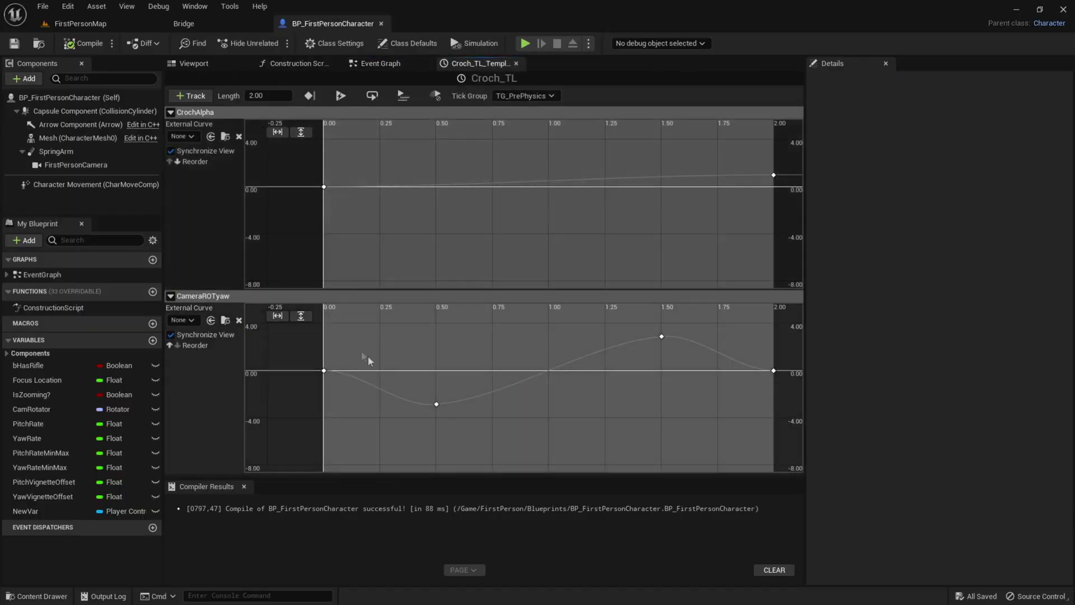
left_click(437, 405)
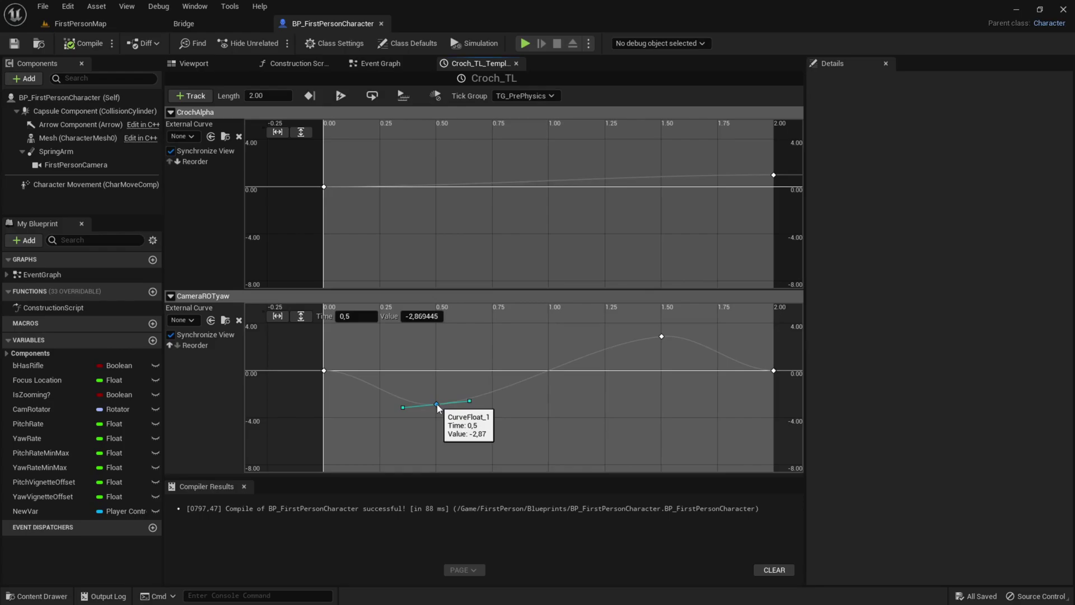
left_click_drag(437, 405, 435, 377)
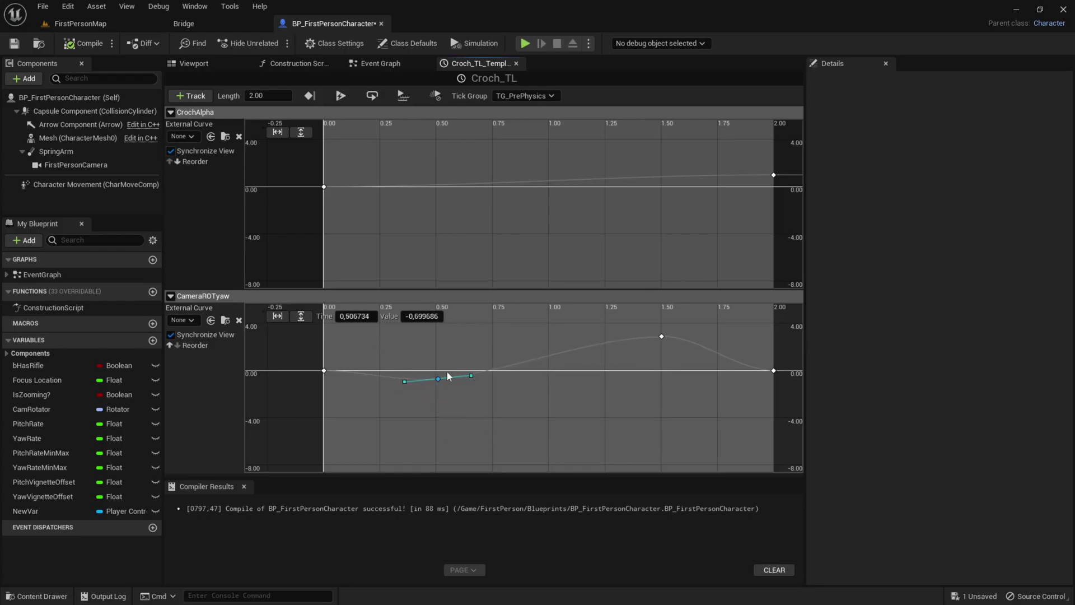
left_click(661, 336)
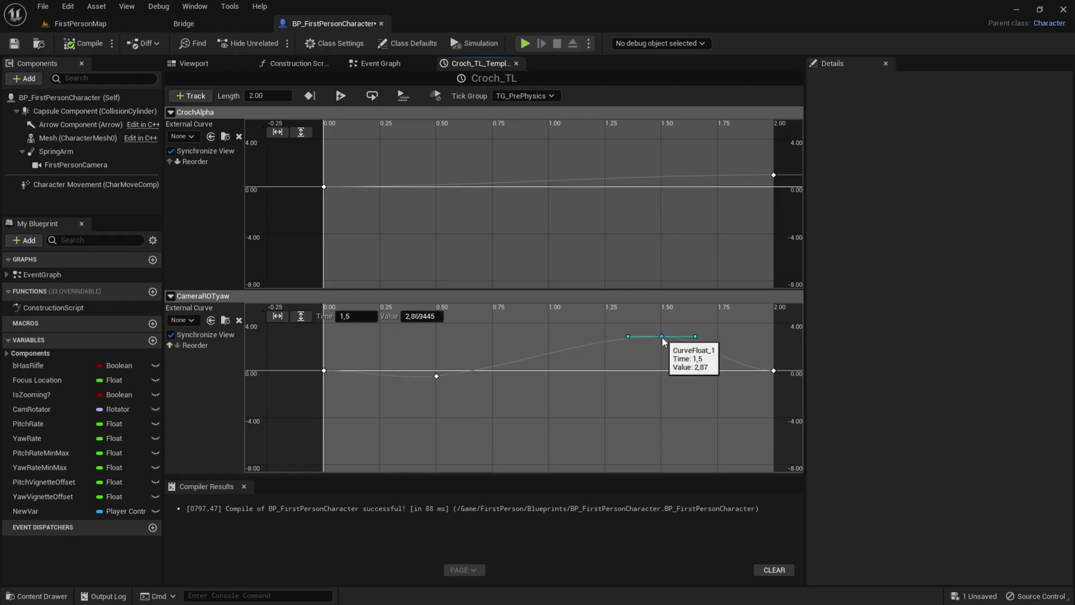
left_click(436, 376)
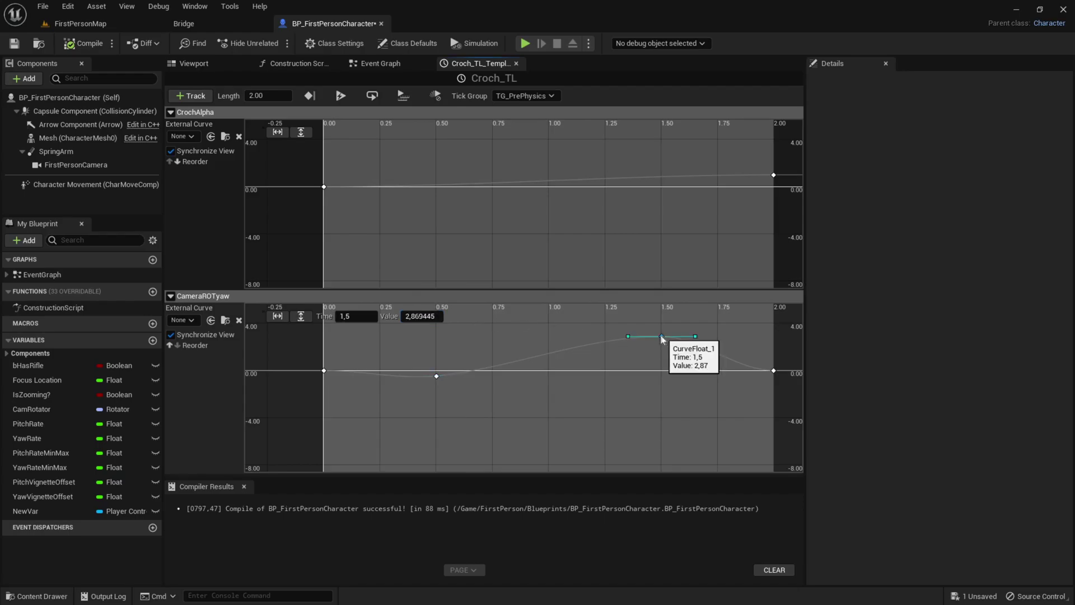
left_click(429, 317)
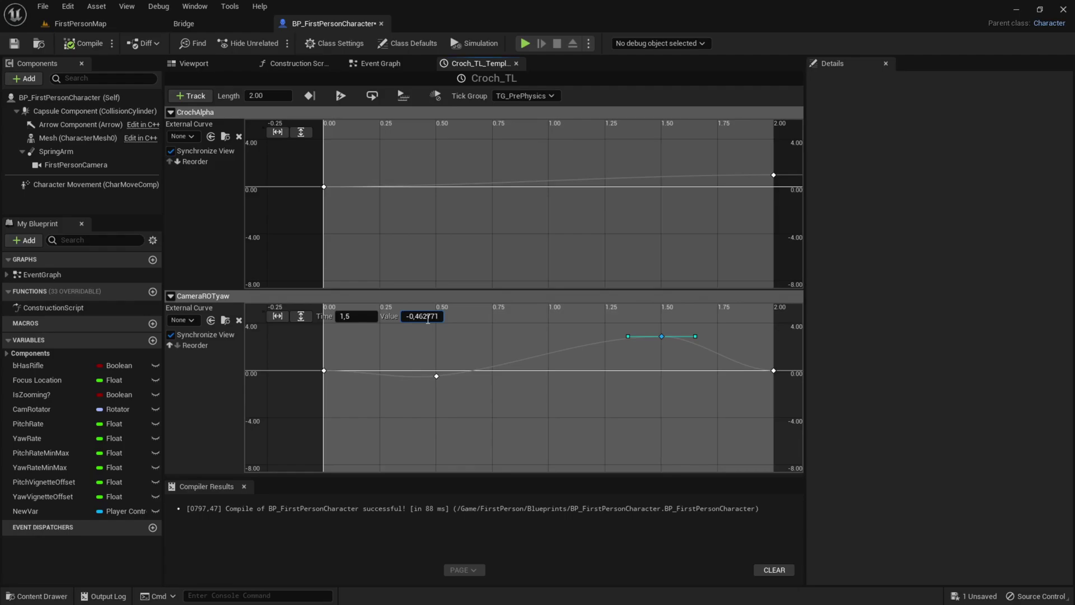
key("Escape")
left_click(437, 377)
left_click(661, 338)
left_click(578, 339)
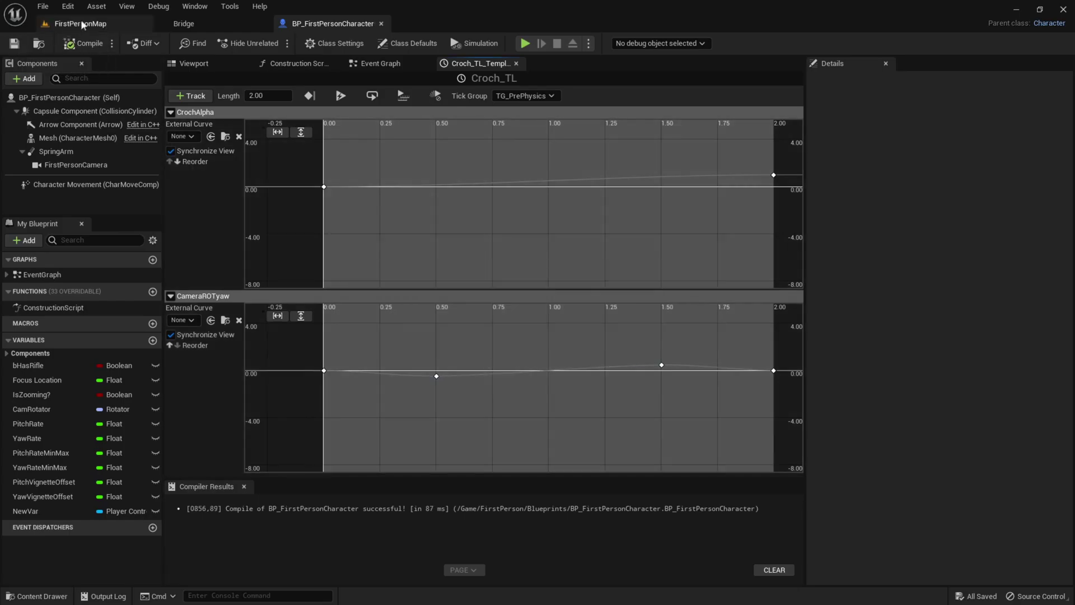
- Play FirstPersonMap full screen to test the reduced camera sway
left_click(81, 22)
left_click(248, 43)
key("F11")
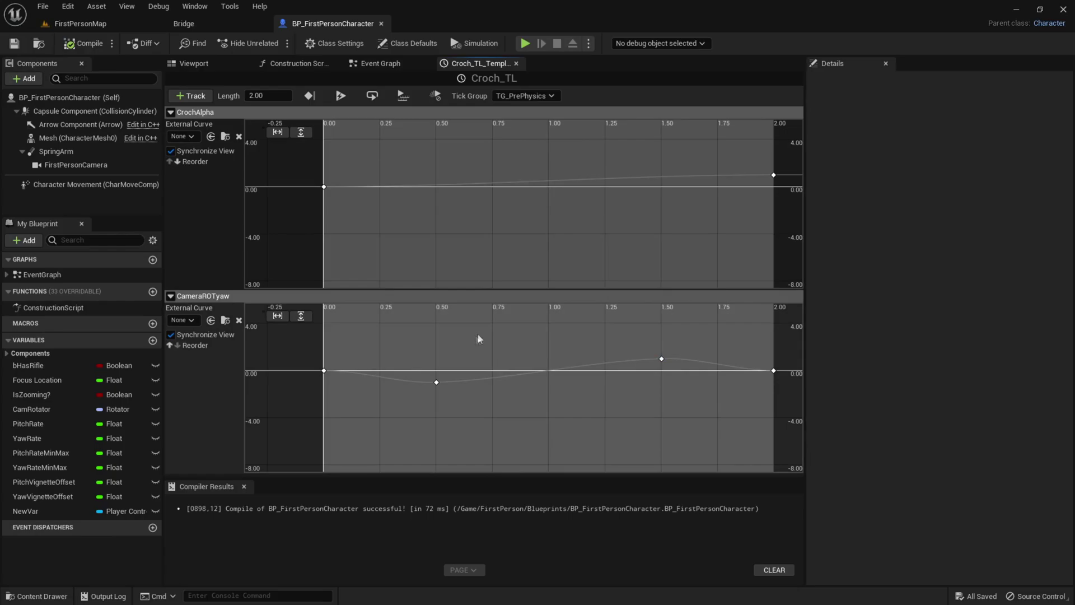
- Check the CameraROTyaw key values at times 0,5 and 1,5, and play-test the crouch full screen again
left_click(437, 382)
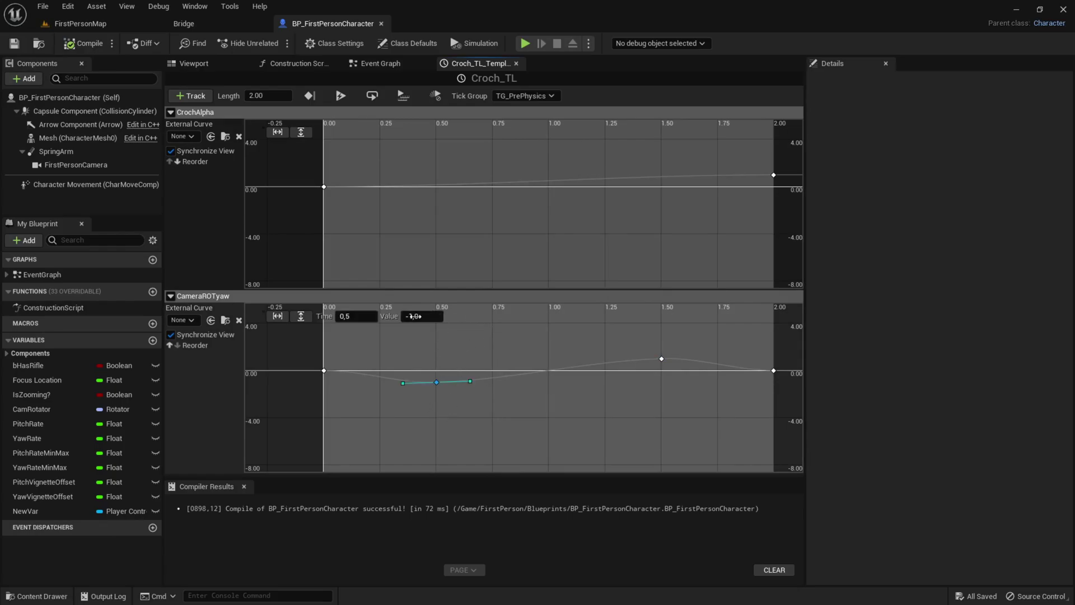
left_click(662, 359)
left_click(80, 23)
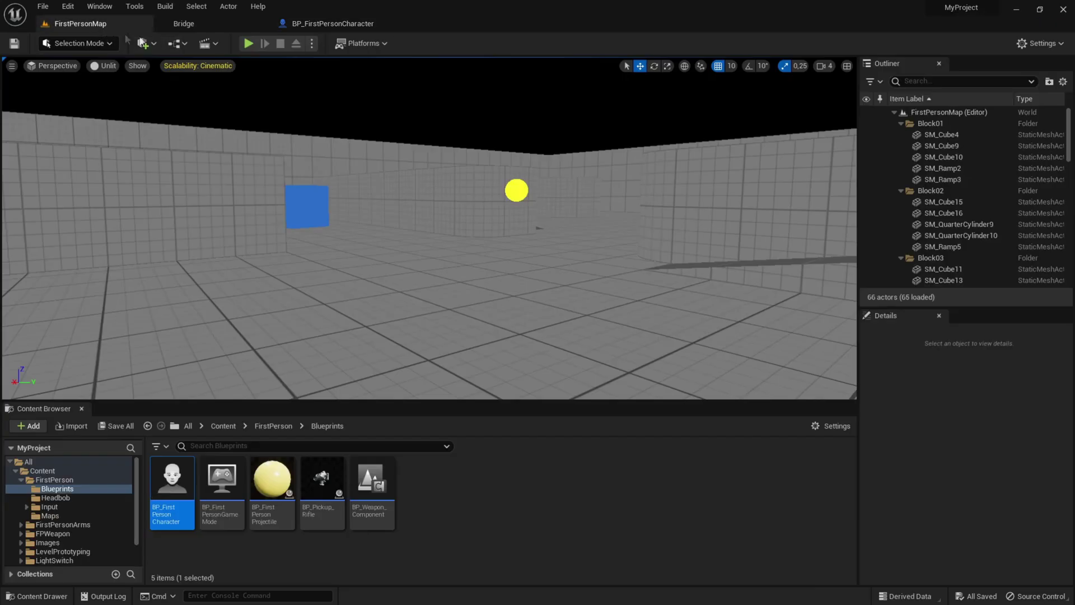
left_click(246, 44)
key("F11")
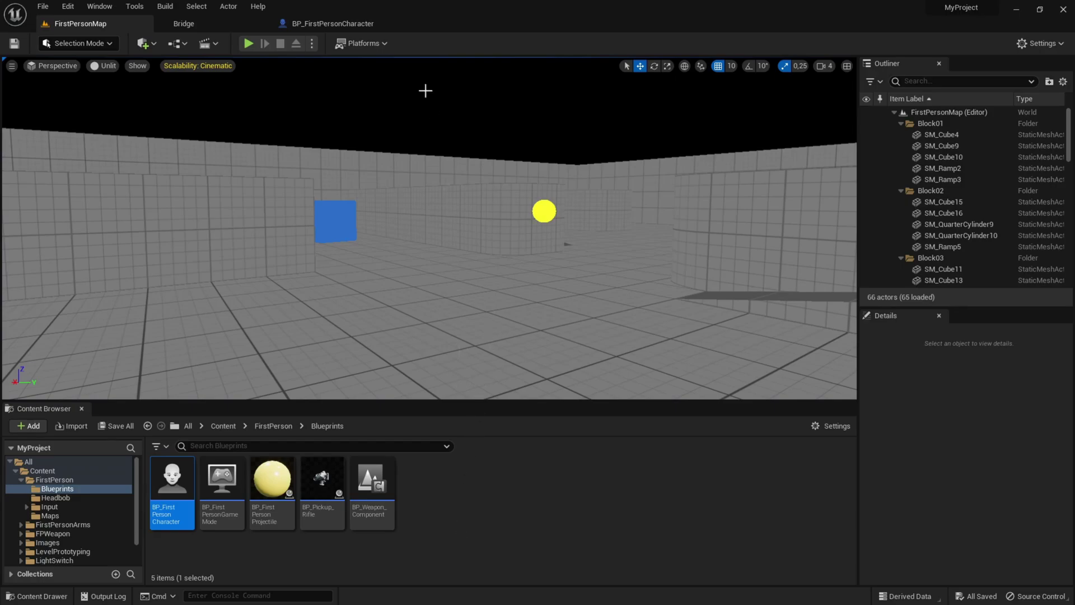
- Add a float track named CameraUP/Down to the Croch_TL timeline of BP_FirstPersonCharacter
left_click(332, 23)
left_click(401, 66)
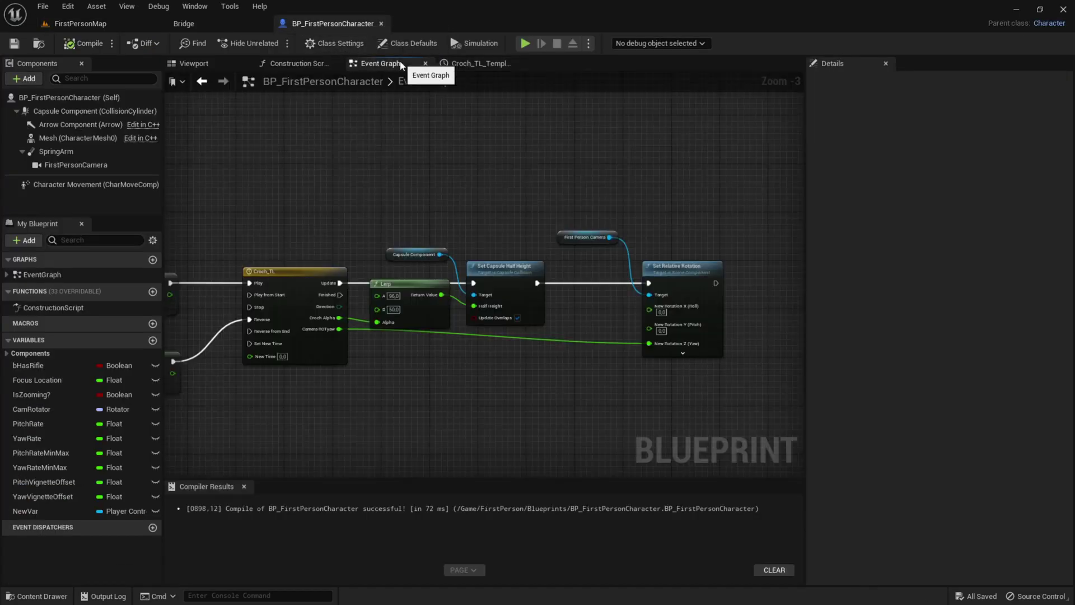
right_click_drag(440, 180, 465, 190)
left_click(474, 63)
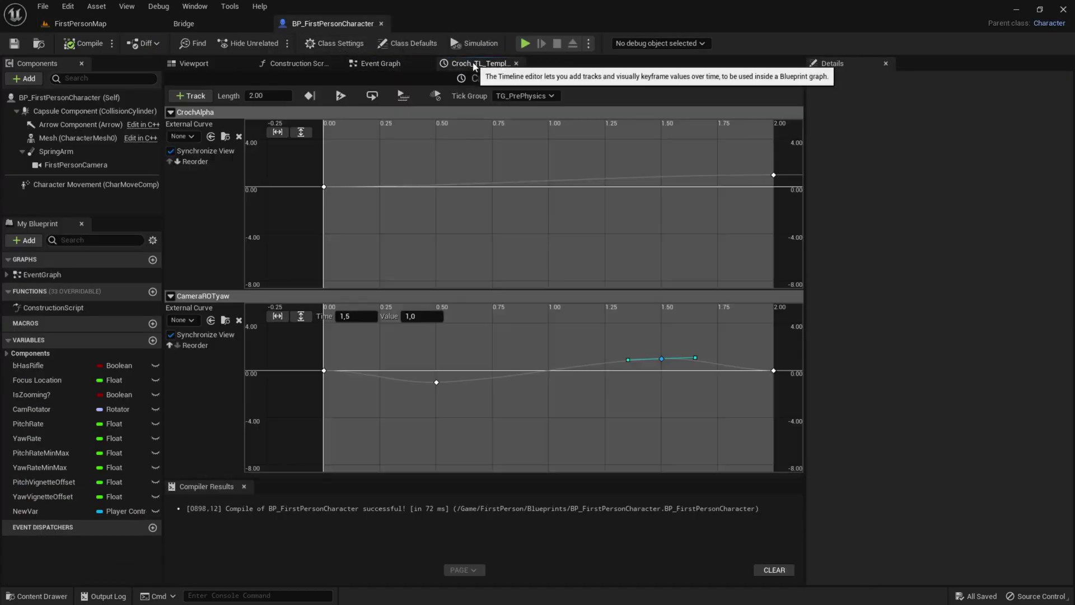
left_click(191, 96)
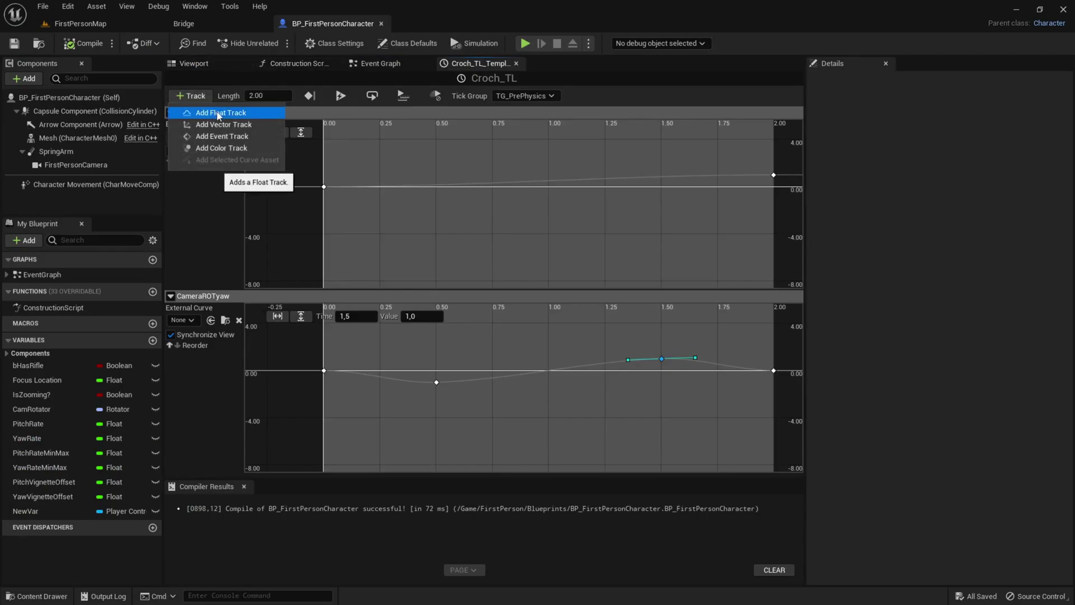
left_click(218, 113)
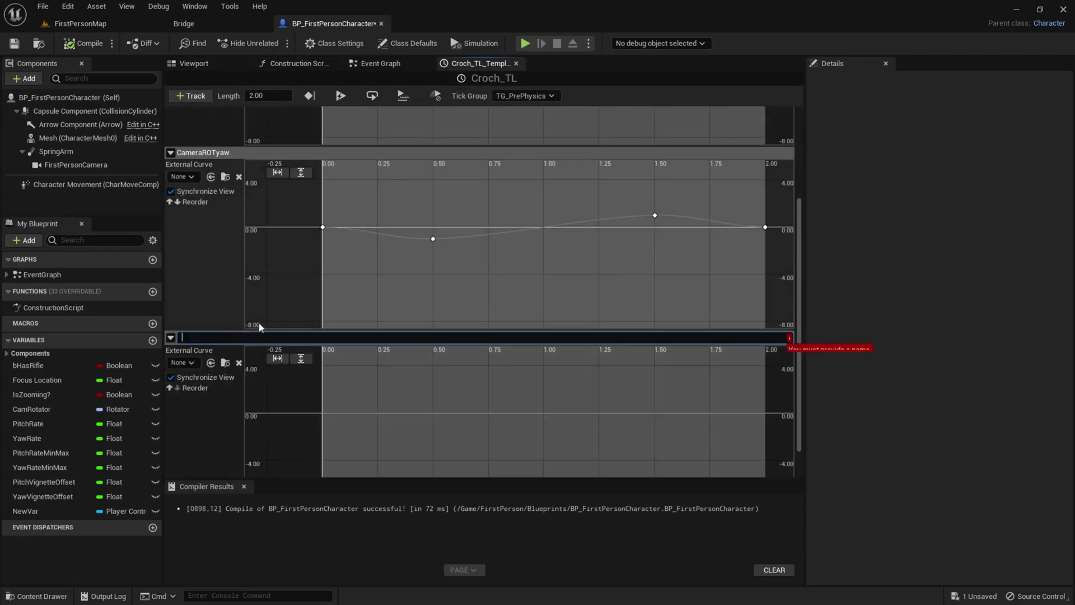
key("BackSpace")
key("BackSpace")
key("BackSpace")
key("BackSpace")
type("ameraUP/Down")
key("Return")
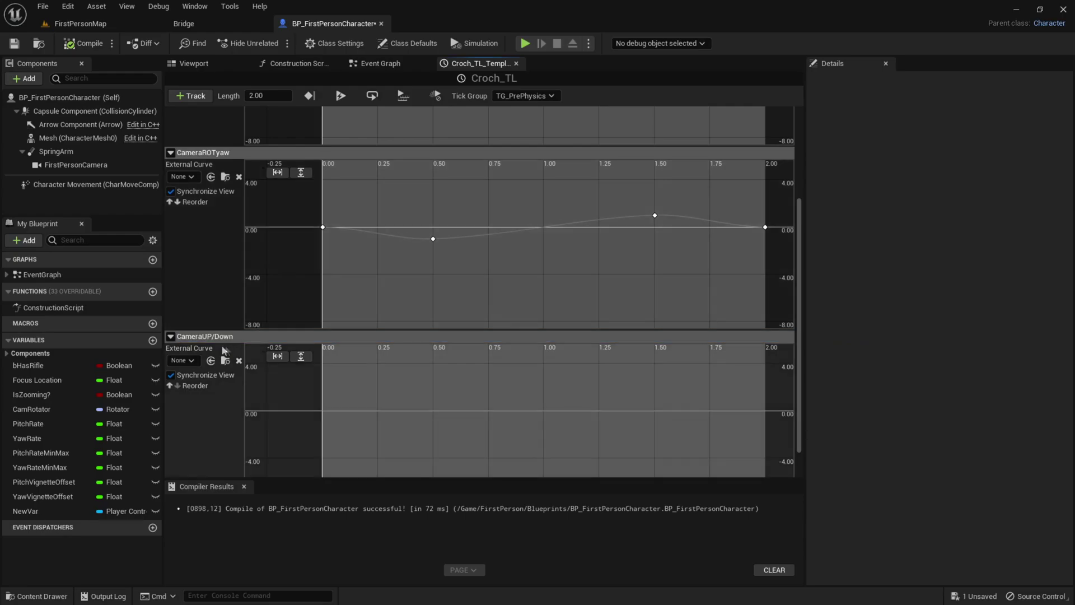
- Add a key to the CameraUP/Down curve at time 0,0 with value 0
left_click(371, 383, "shift")
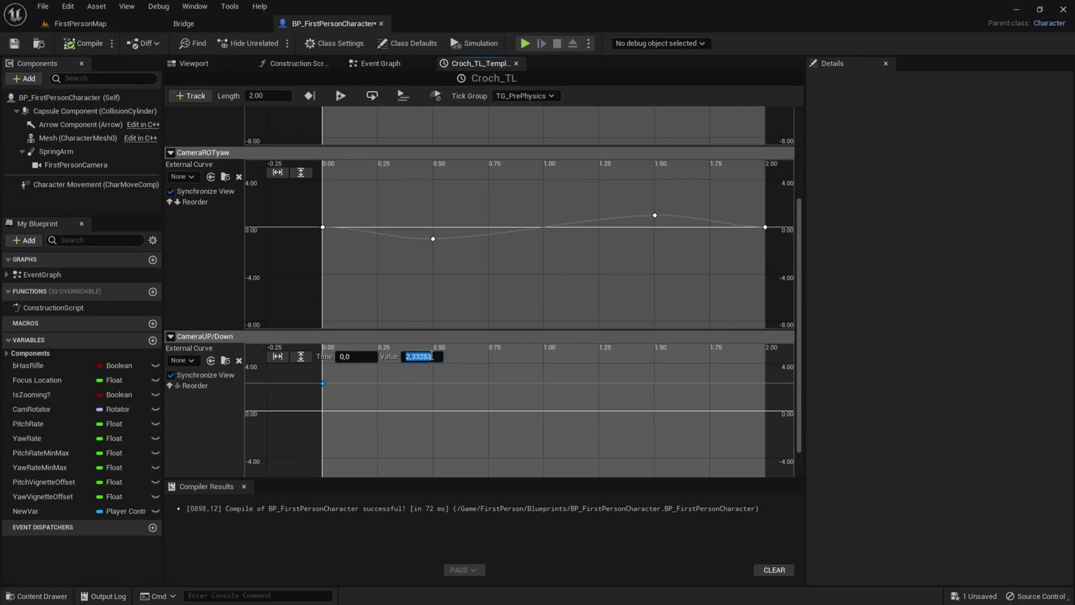
type("0")
key("Return")
left_click(425, 380)
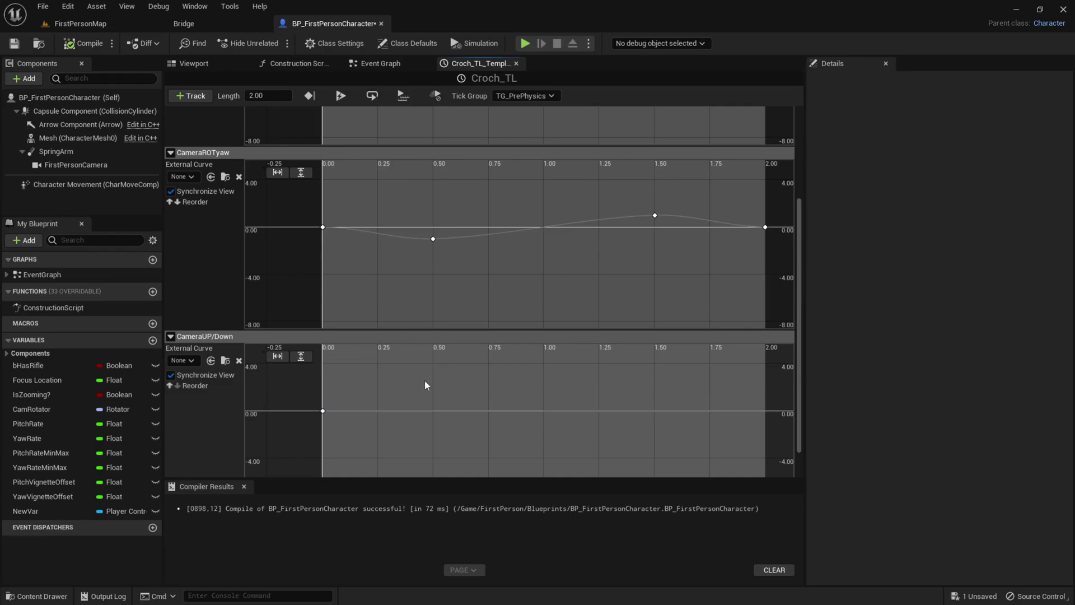
- Add keys to the CameraUP/Down curve at time 2,0 with value 0 and at time 1,0 with a value of about -3,26
left_click(470, 435, "shift")
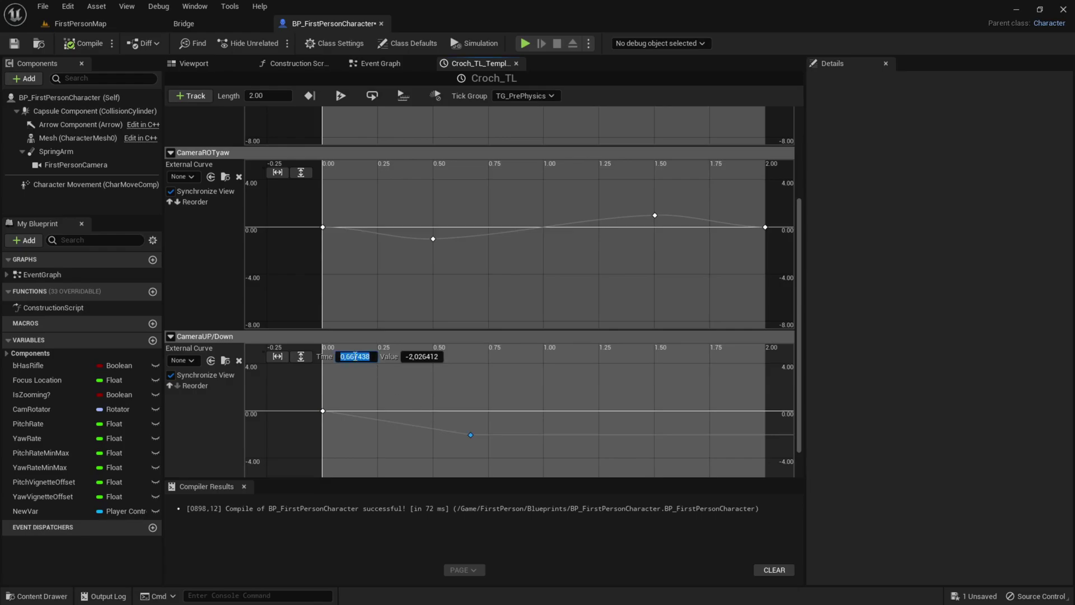
type("2")
key("Return")
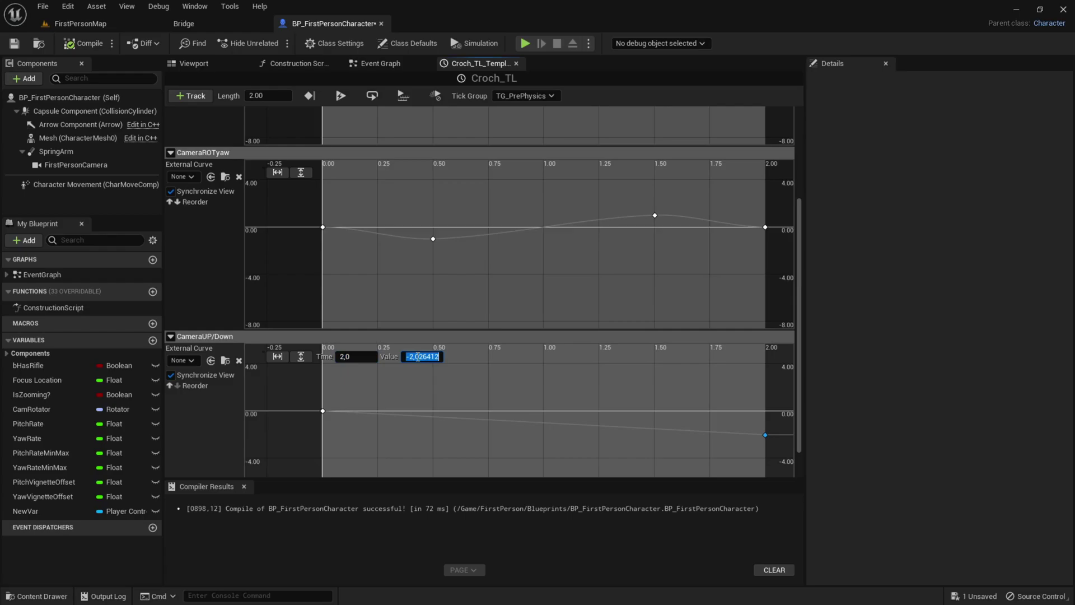
type("0")
key("Return")
left_click(445, 402)
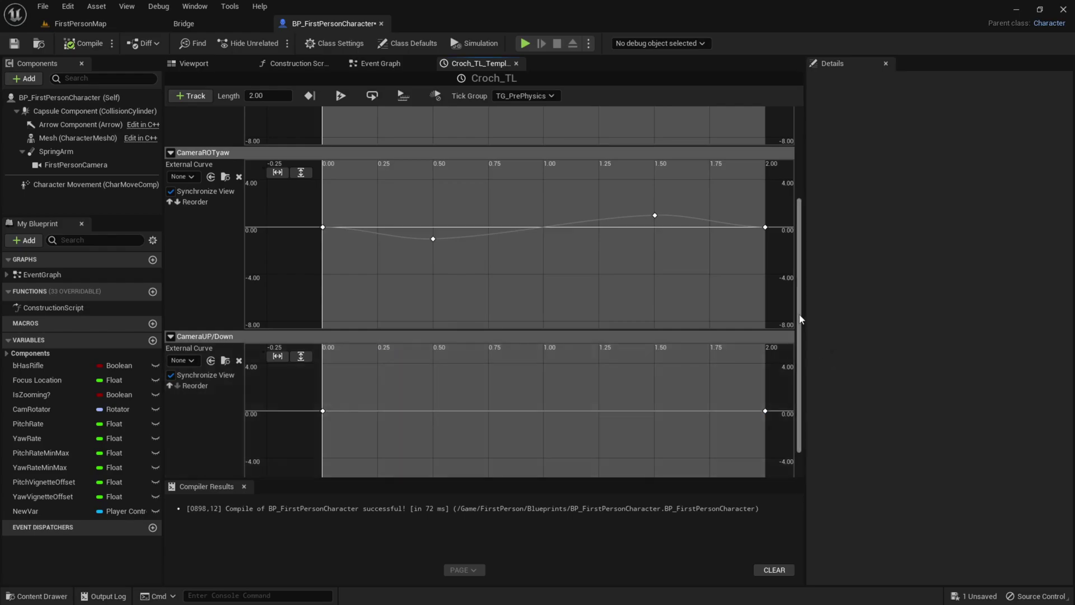
left_click_drag(798, 319, 801, 367)
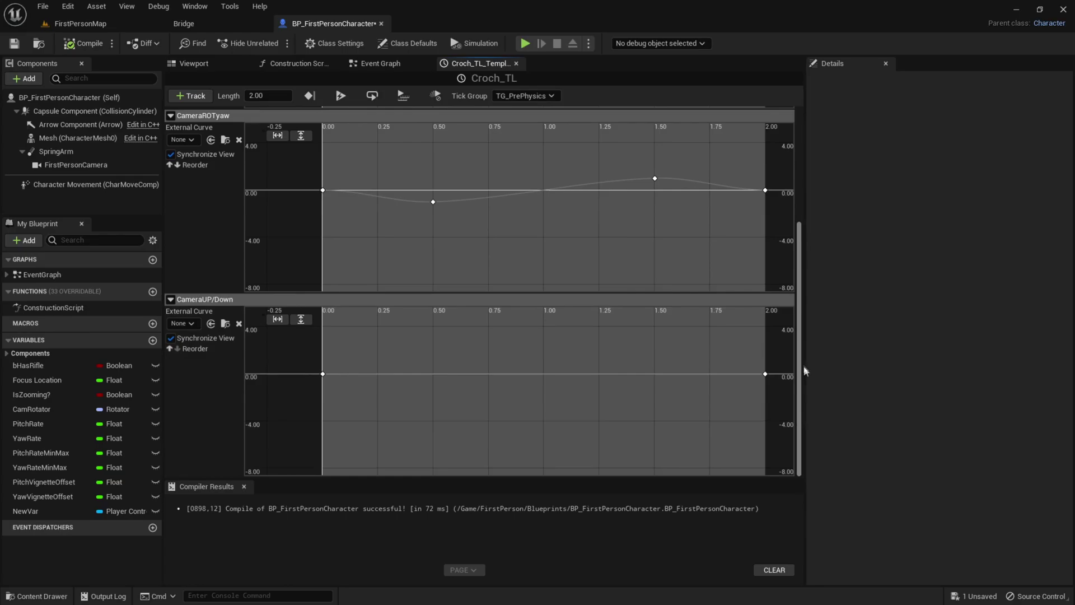
left_click(525, 412, "shift")
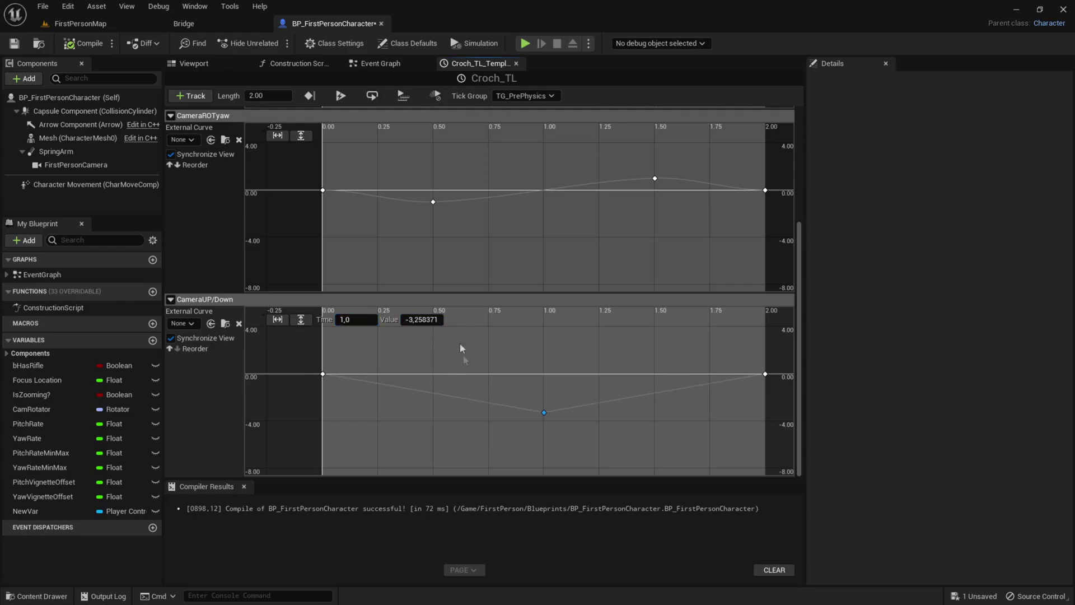
- Tilt the FirstPersonCamera component in the blueprint viewport to a trial pitch of about -7,54°
left_click(218, 68)
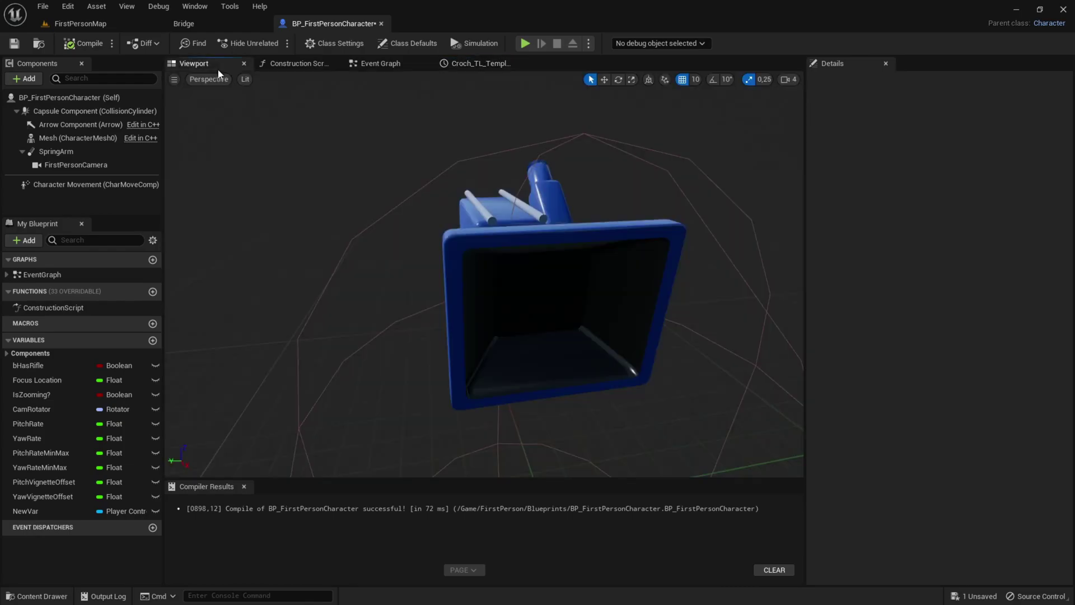
left_click(456, 216)
key("f")
scroll(480, 259, "down", 5)
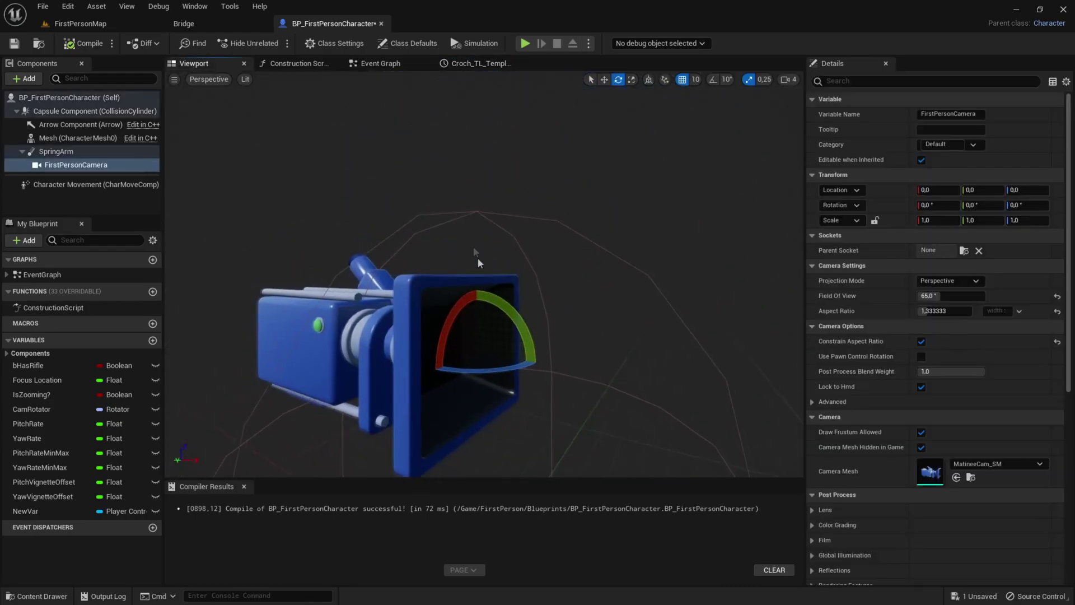
left_click_drag(480, 259, 543, 306)
left_click_drag(552, 343, 558, 366)
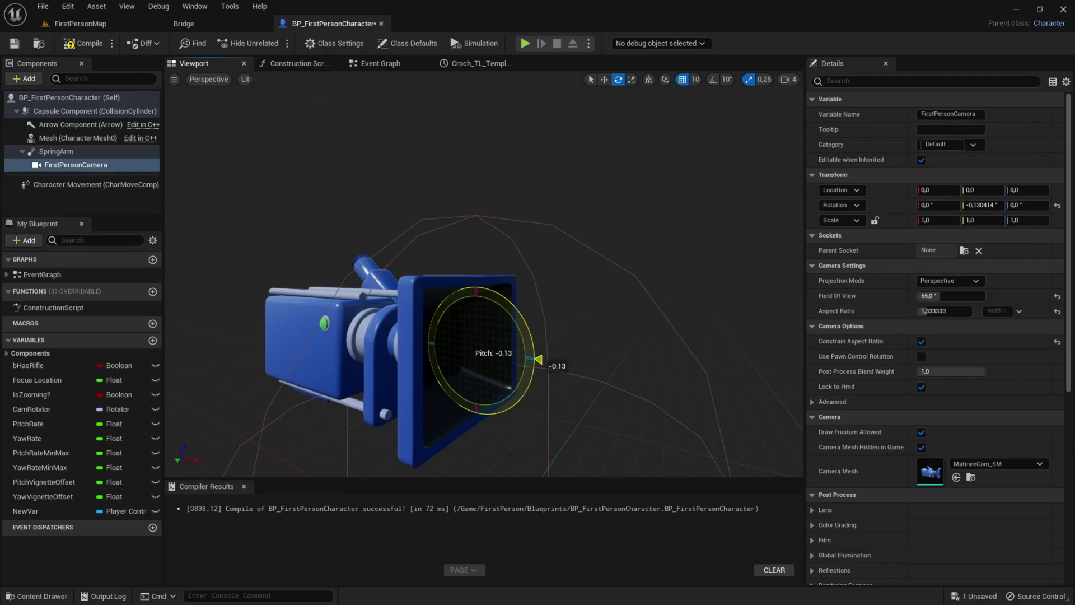
left_click_drag(557, 365, 557, 378)
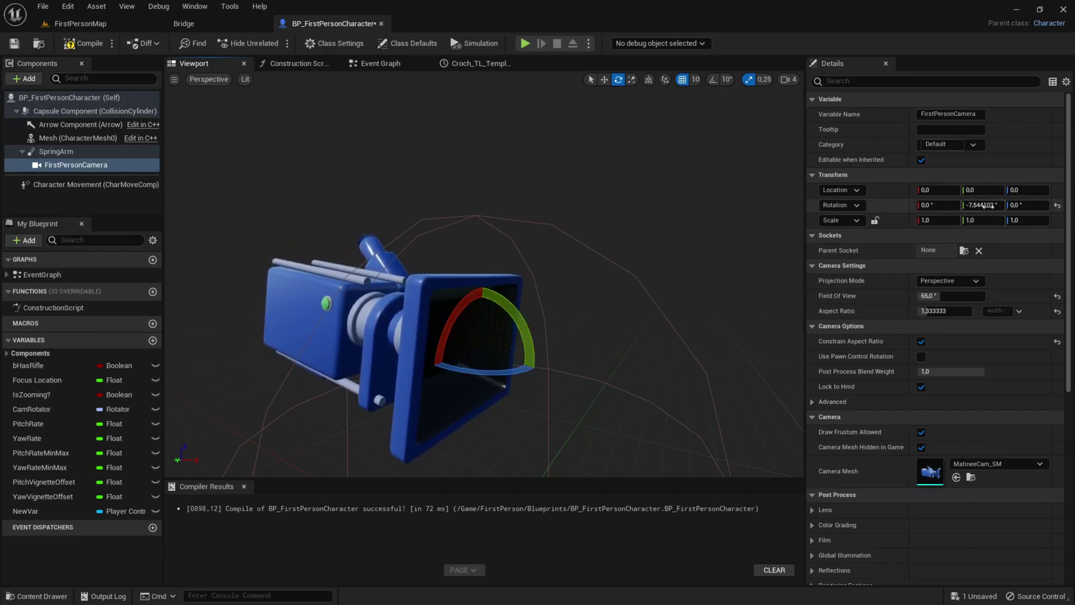
- Copy the FirstPersonCamera's Y rotation value and undo the trial rotation
left_click(983, 205)
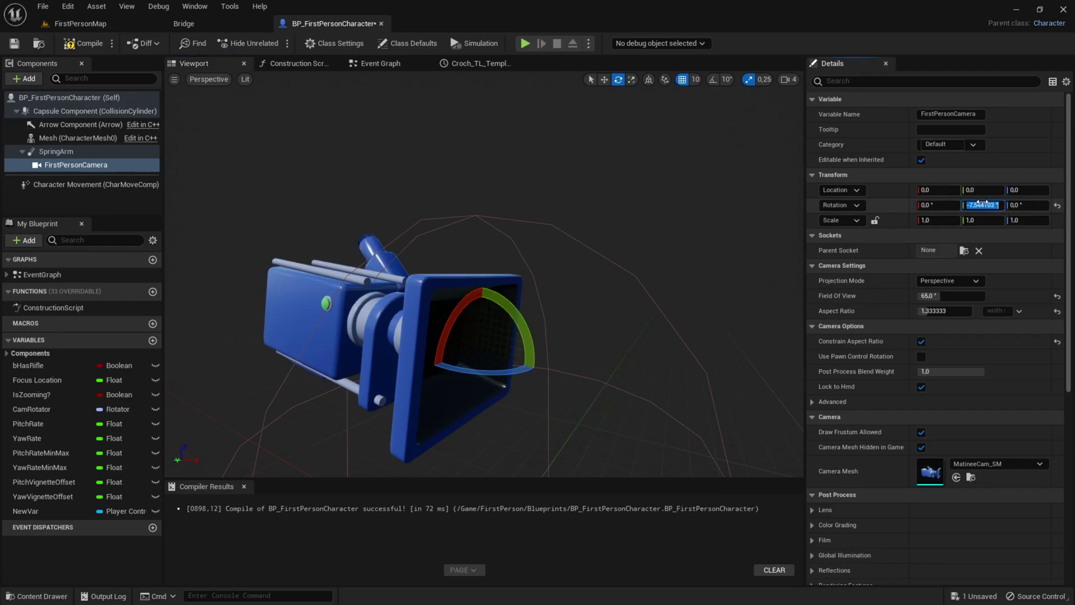
key("Return")
left_click_drag(600, 284, 590, 281)
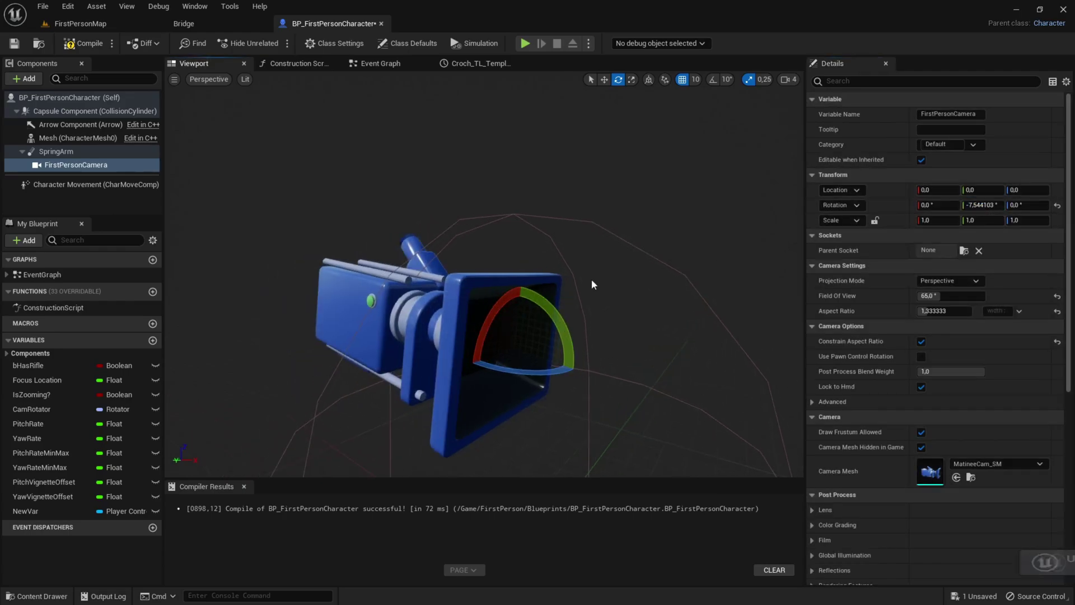
key("ctrl+z")
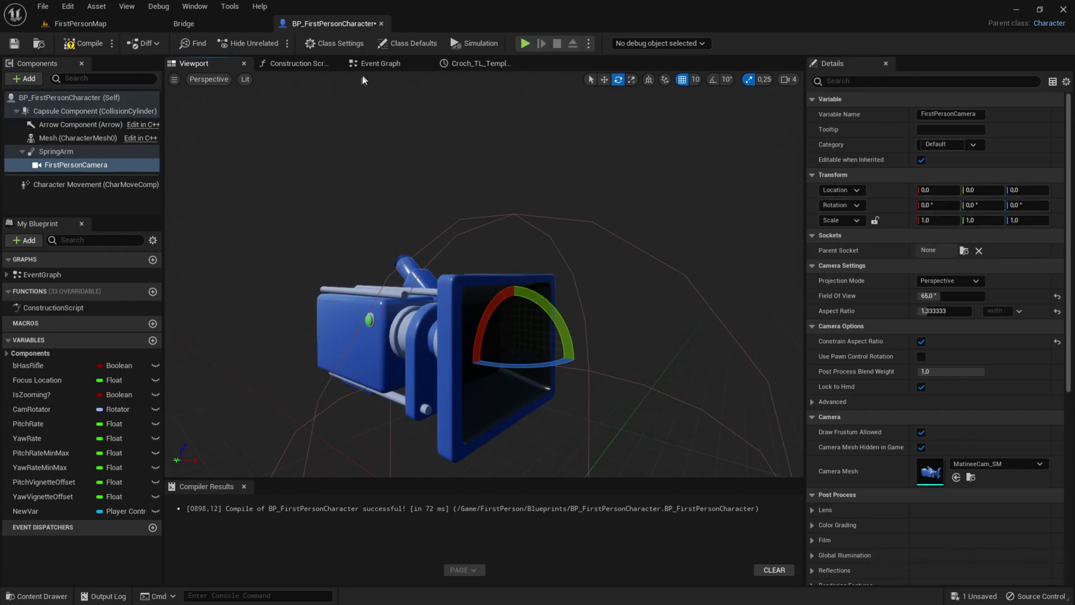
- Set the value of the CameraUP/Down key at time 1,0 in the Croch_TL timeline to the copied -7,544103
left_click(376, 64)
left_click(480, 64)
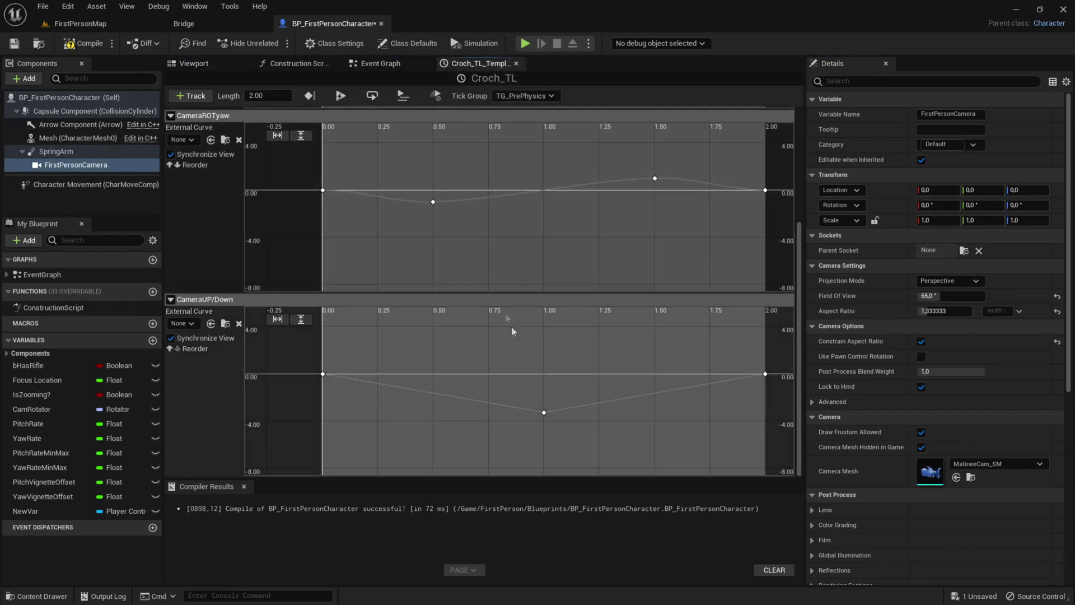
left_click(544, 413)
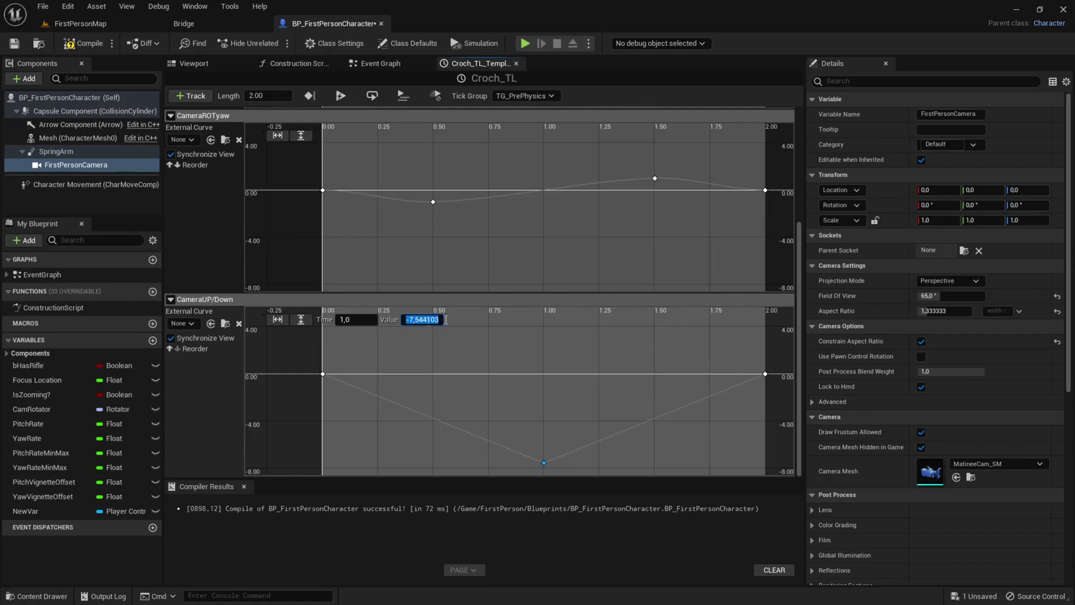
left_click(573, 427)
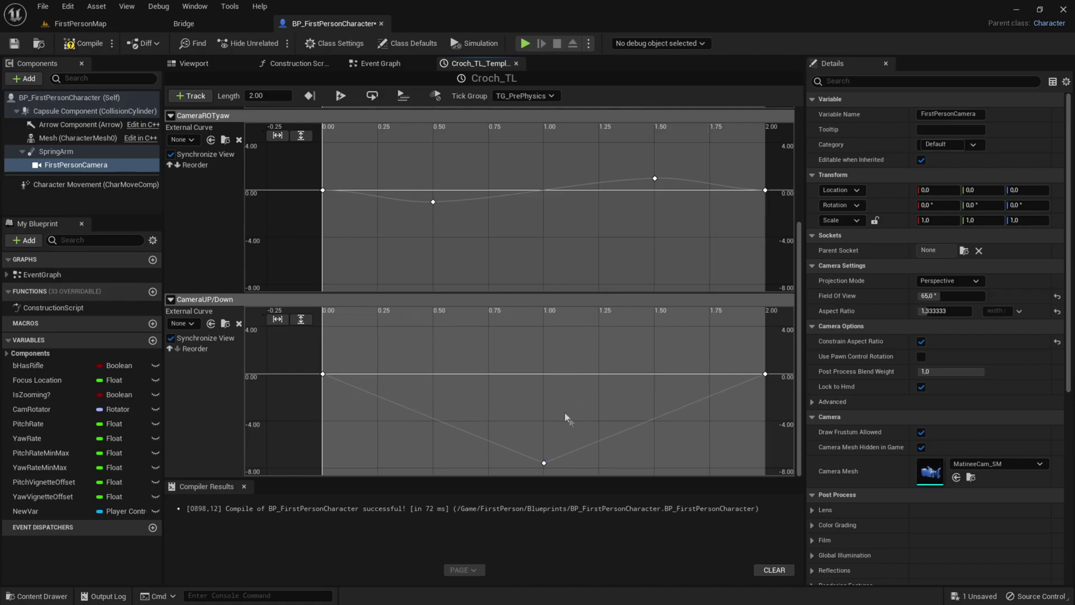
- Set the CameraUP/Down keys at times 1,0 and 0,0 to Auto interpolation, and compile and save the blueprint
right_click(544, 463)
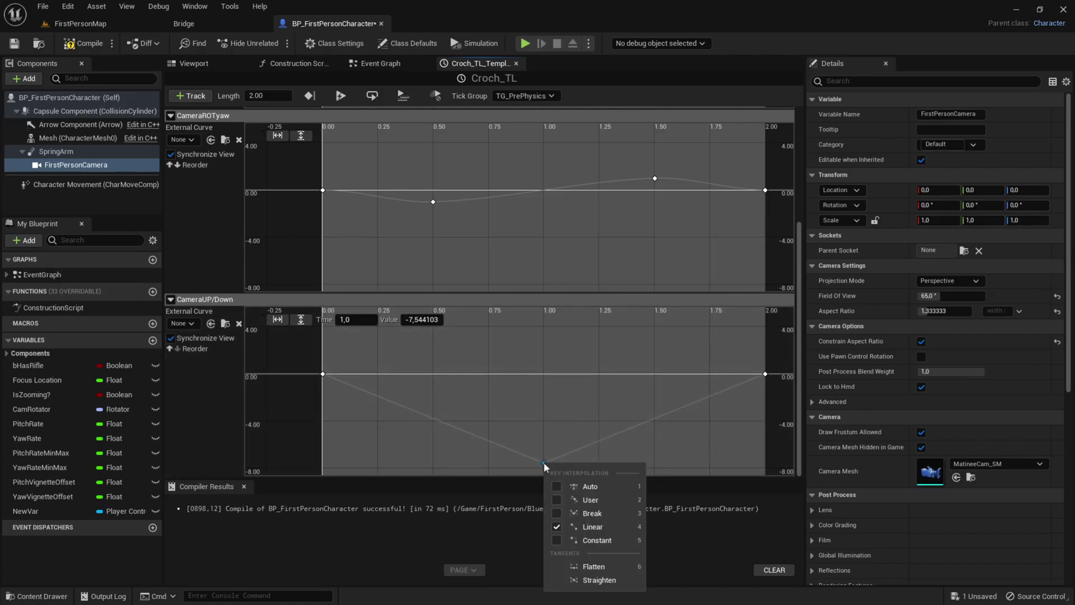
left_click(557, 486)
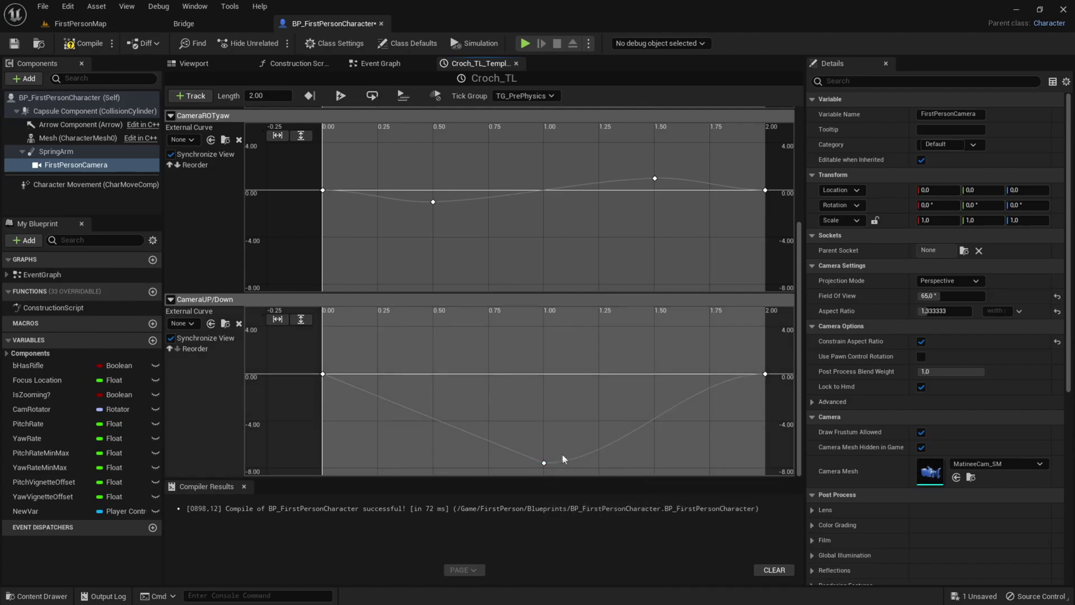
right_click(327, 379)
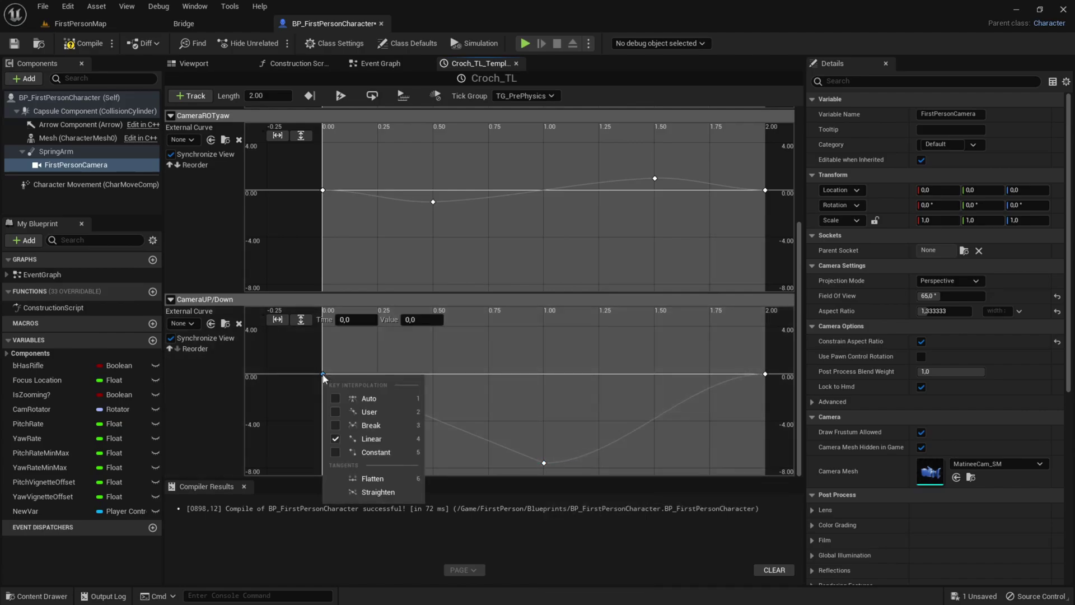
left_click(362, 399)
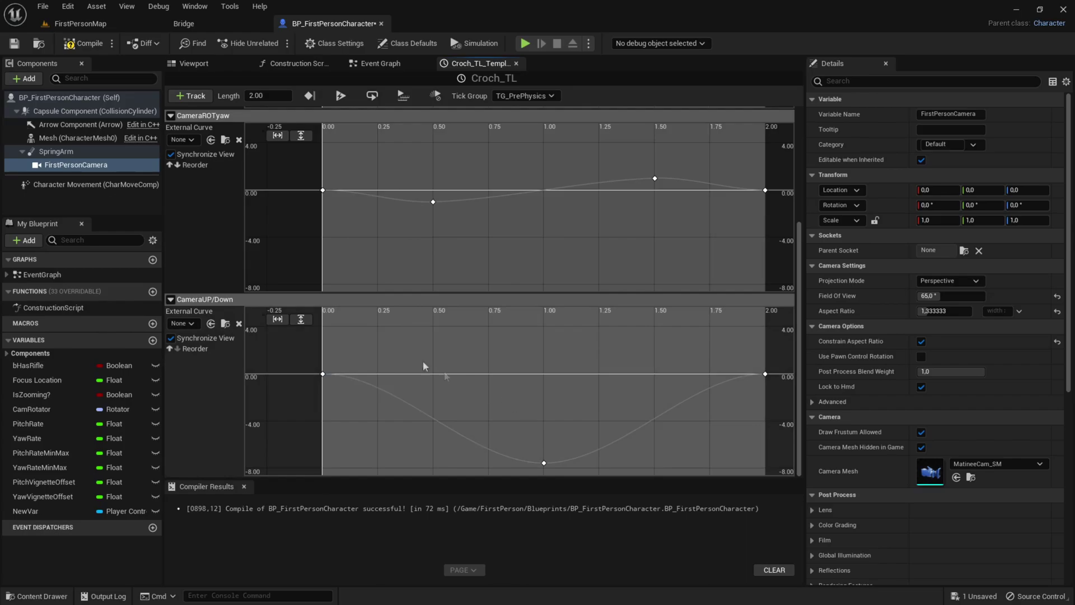
left_click(84, 43)
left_click(15, 43)
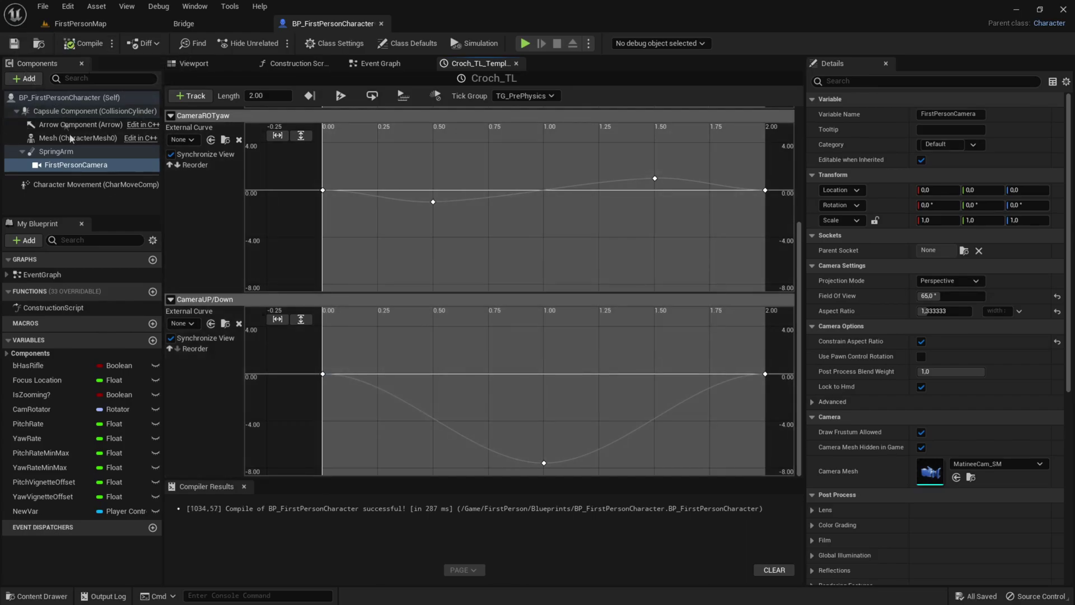
- In the Event Graph, connect the timeline's Camera UP/Down output to New Rotation Y (Pitch) of the Set Relative Rotation node
left_click(380, 64)
scroll(571, 176, "up", 2)
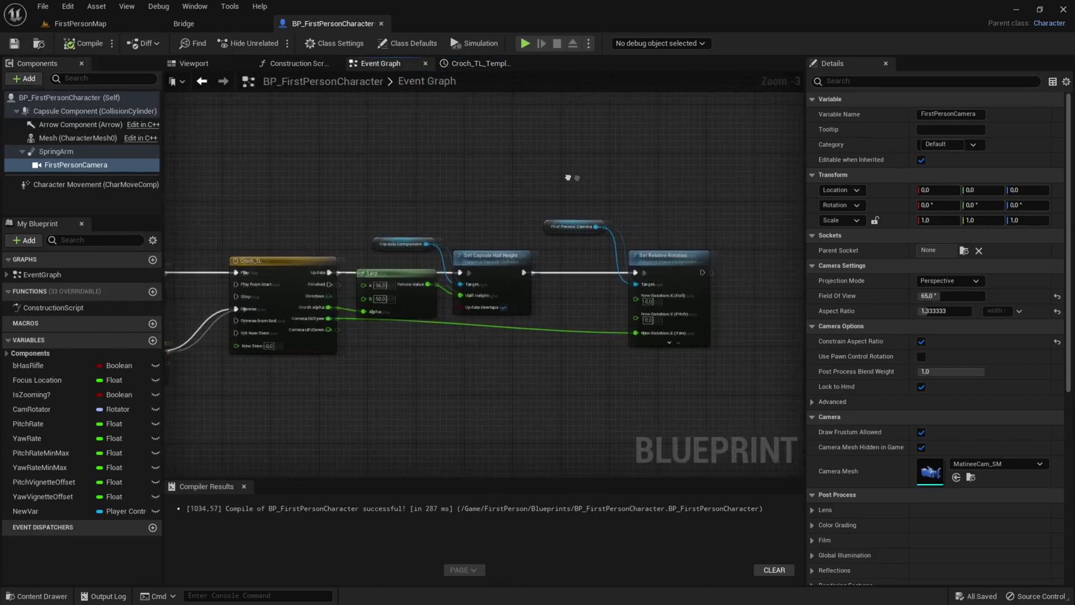
scroll(560, 333, "up", 1)
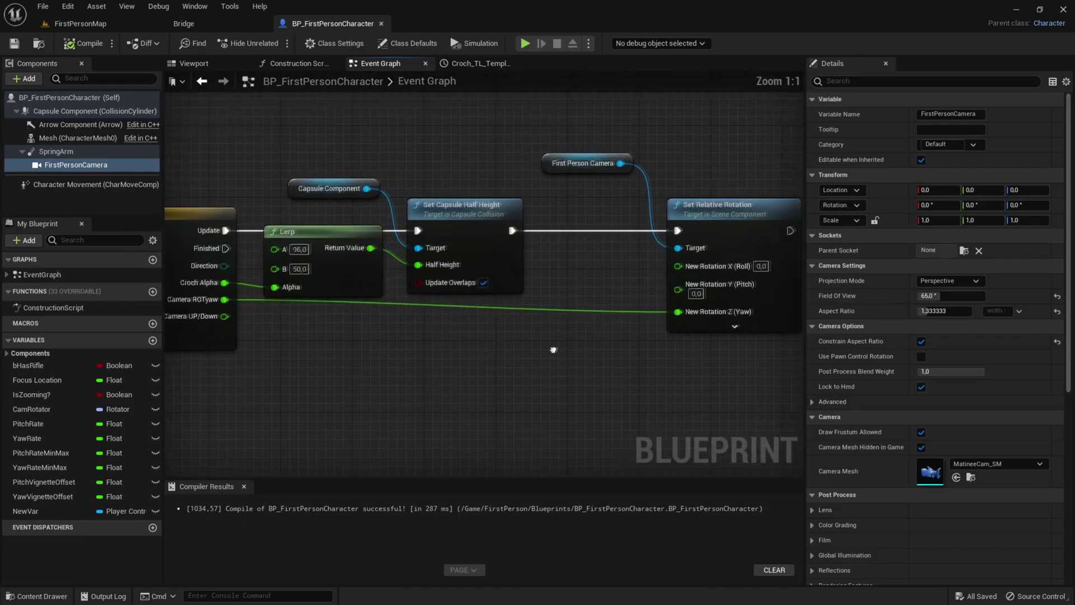
left_click_drag(666, 285, 319, 330)
scroll(470, 356, "down", 3)
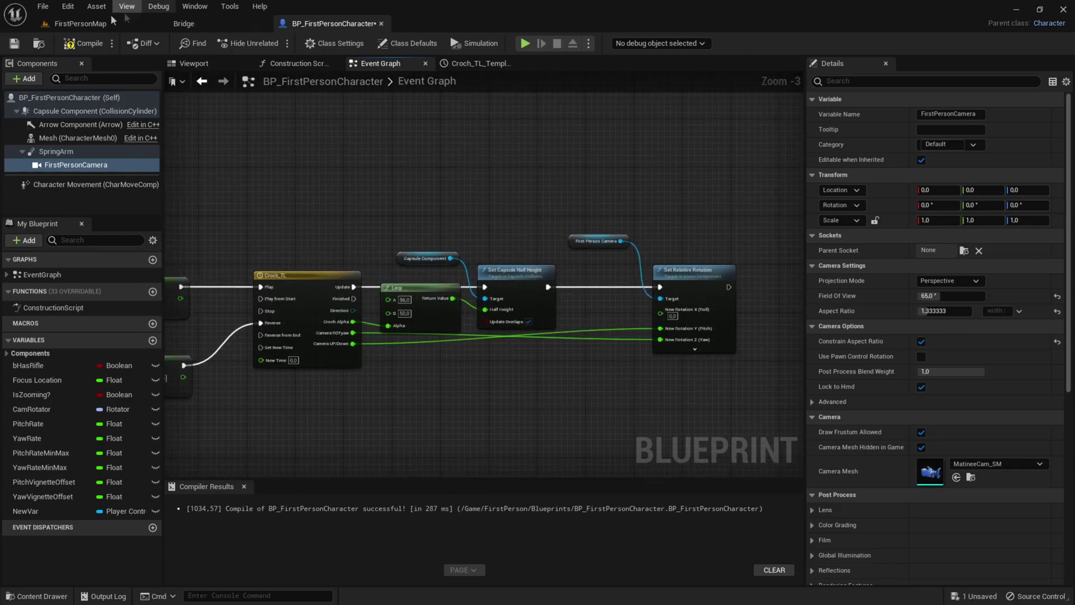
- Compile BP_FirstPersonCharacter and start playing FirstPersonMap full screen to test the camera pitch motion
left_click(84, 43)
left_click(80, 23)
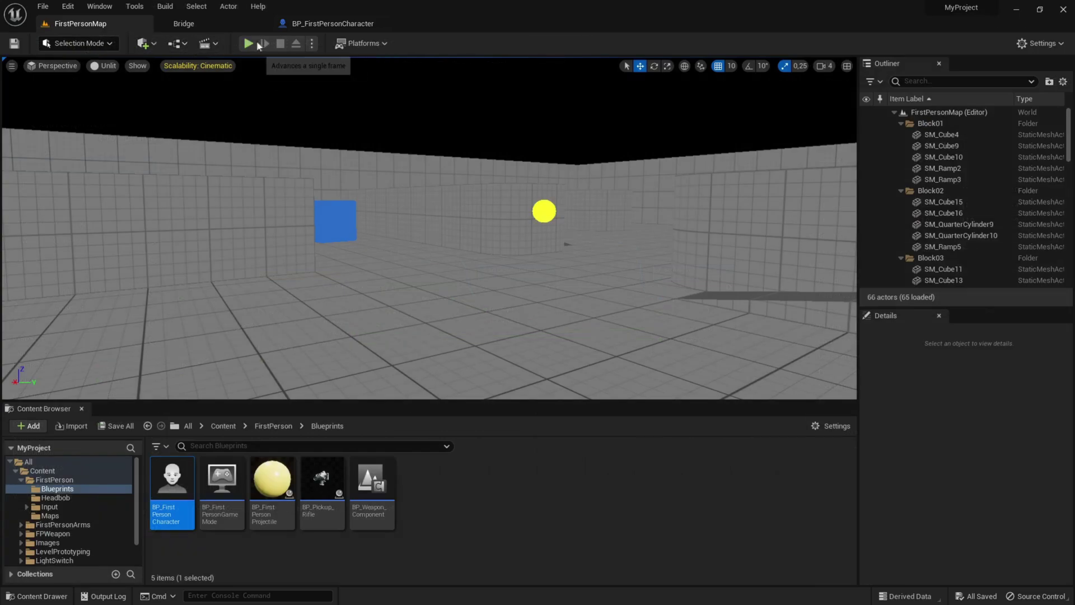
left_click(248, 43)
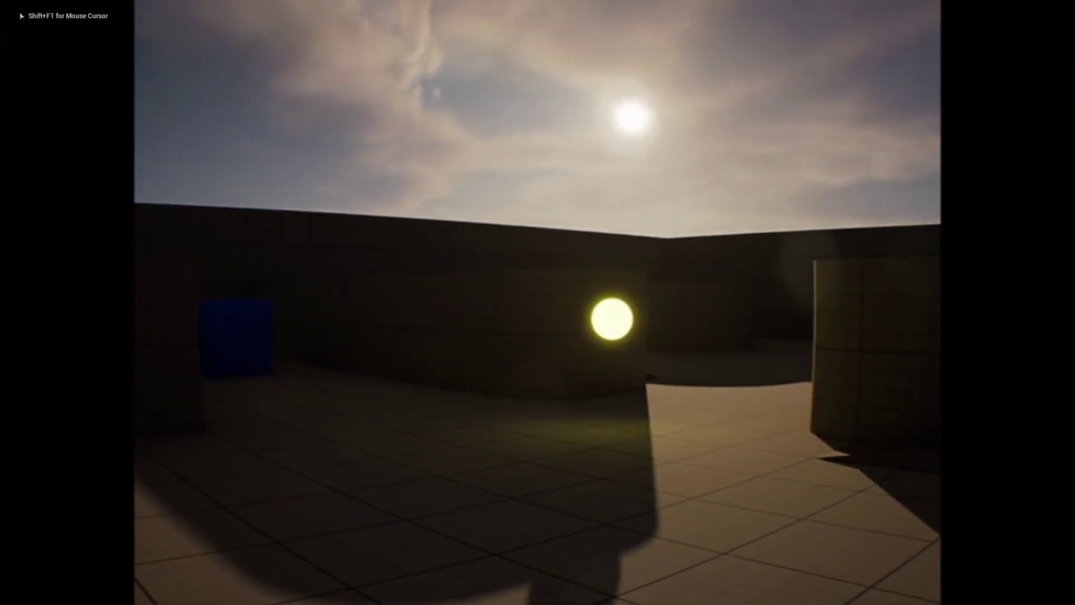